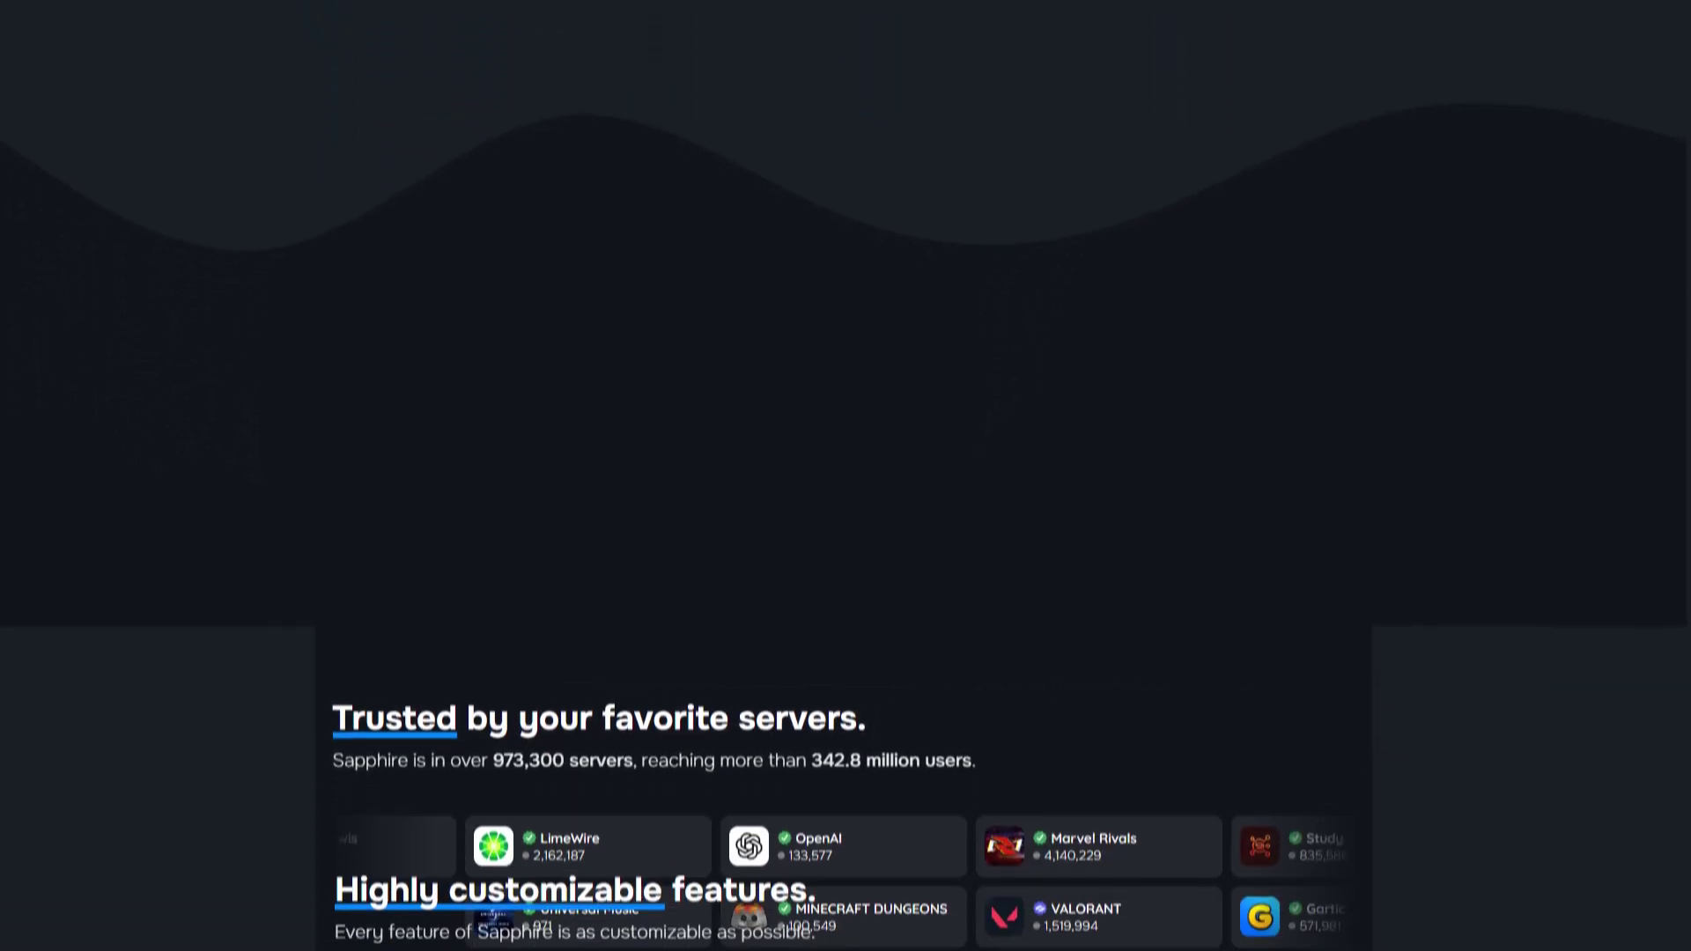
- Look through the Sapphire website's feature overview, from message components and moderation to social media notifications and logging
scroll(846, 475, down, 5)
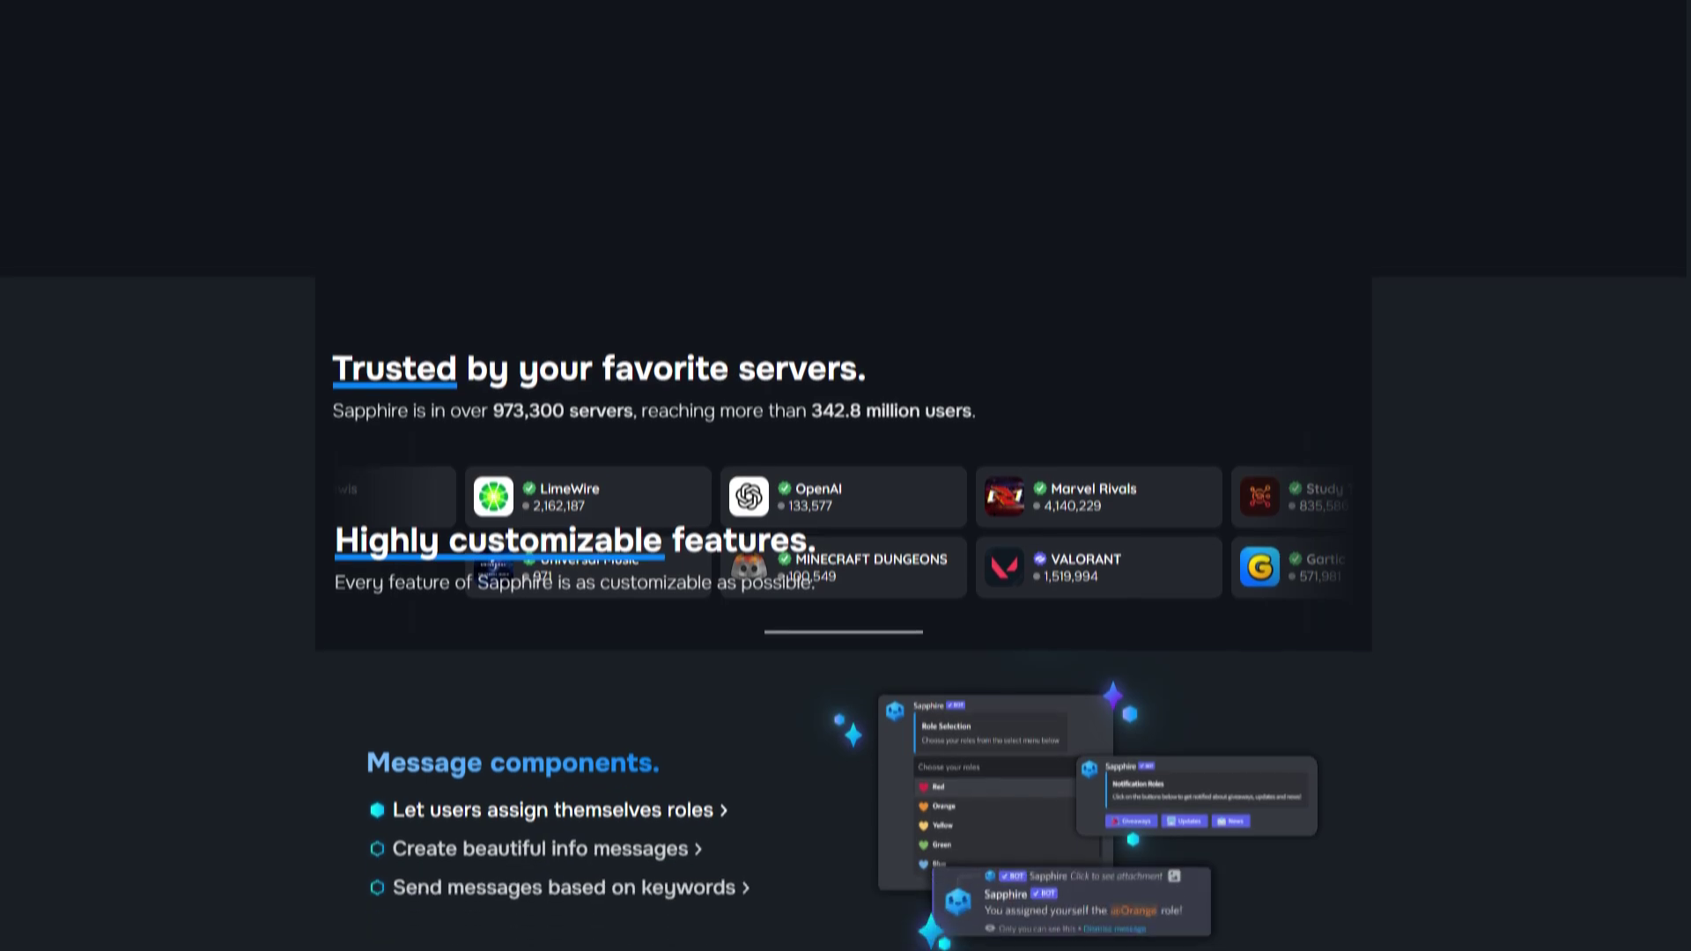
scroll(845, 476, down, 5)
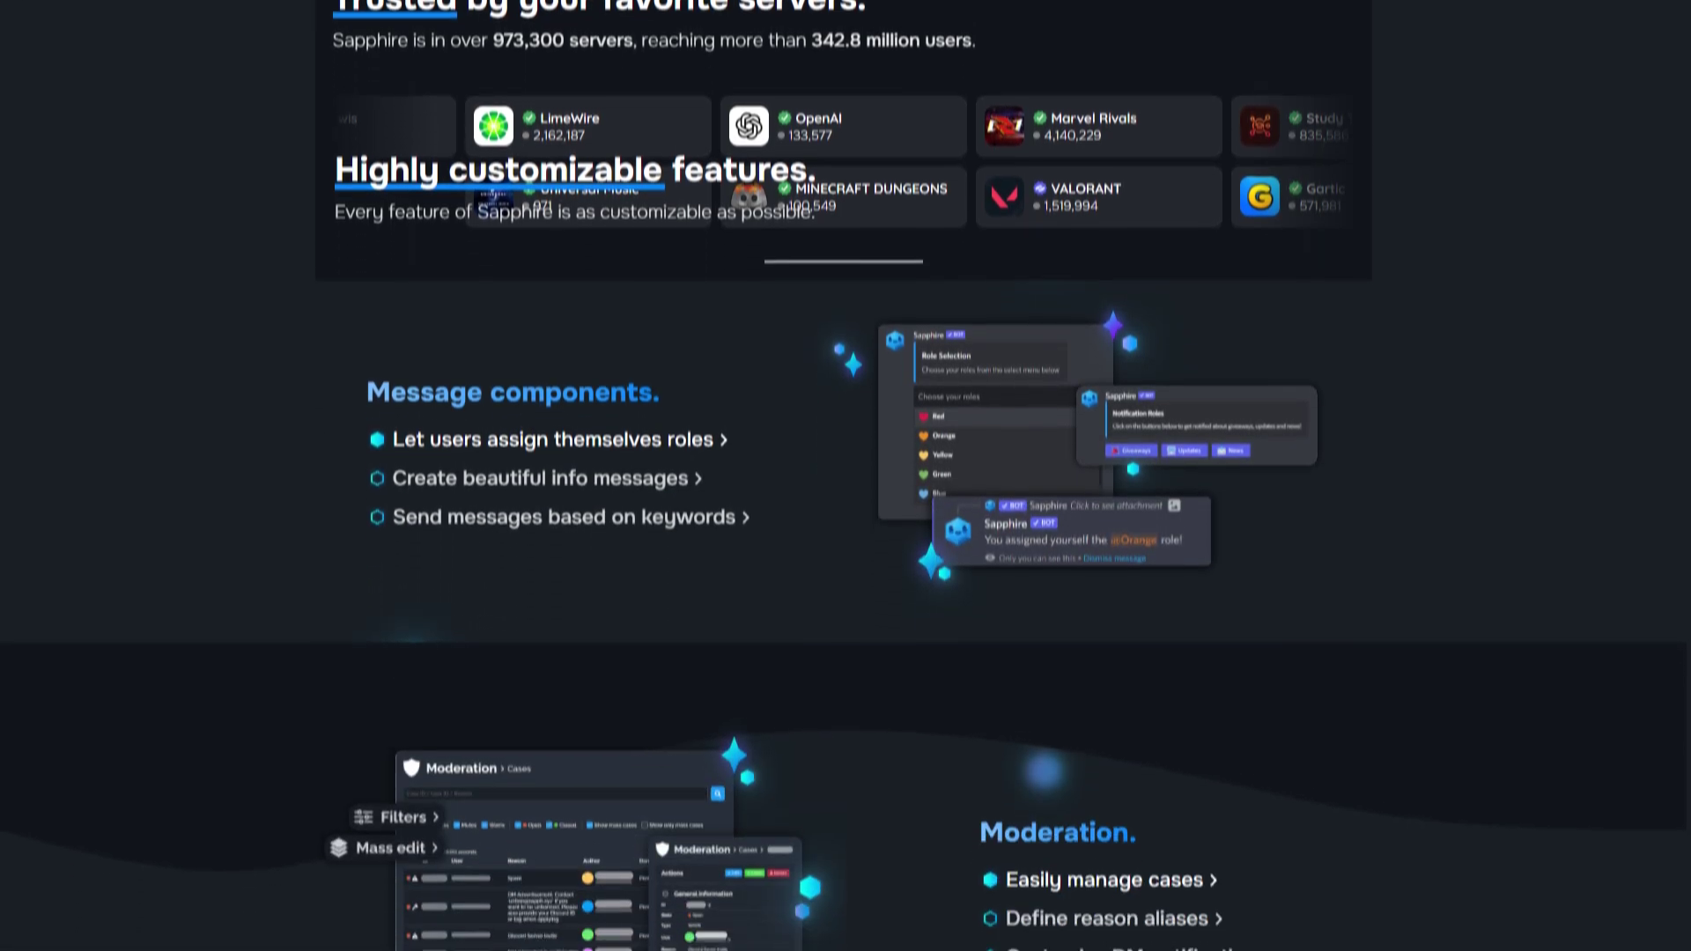
scroll(846, 476, down, 5)
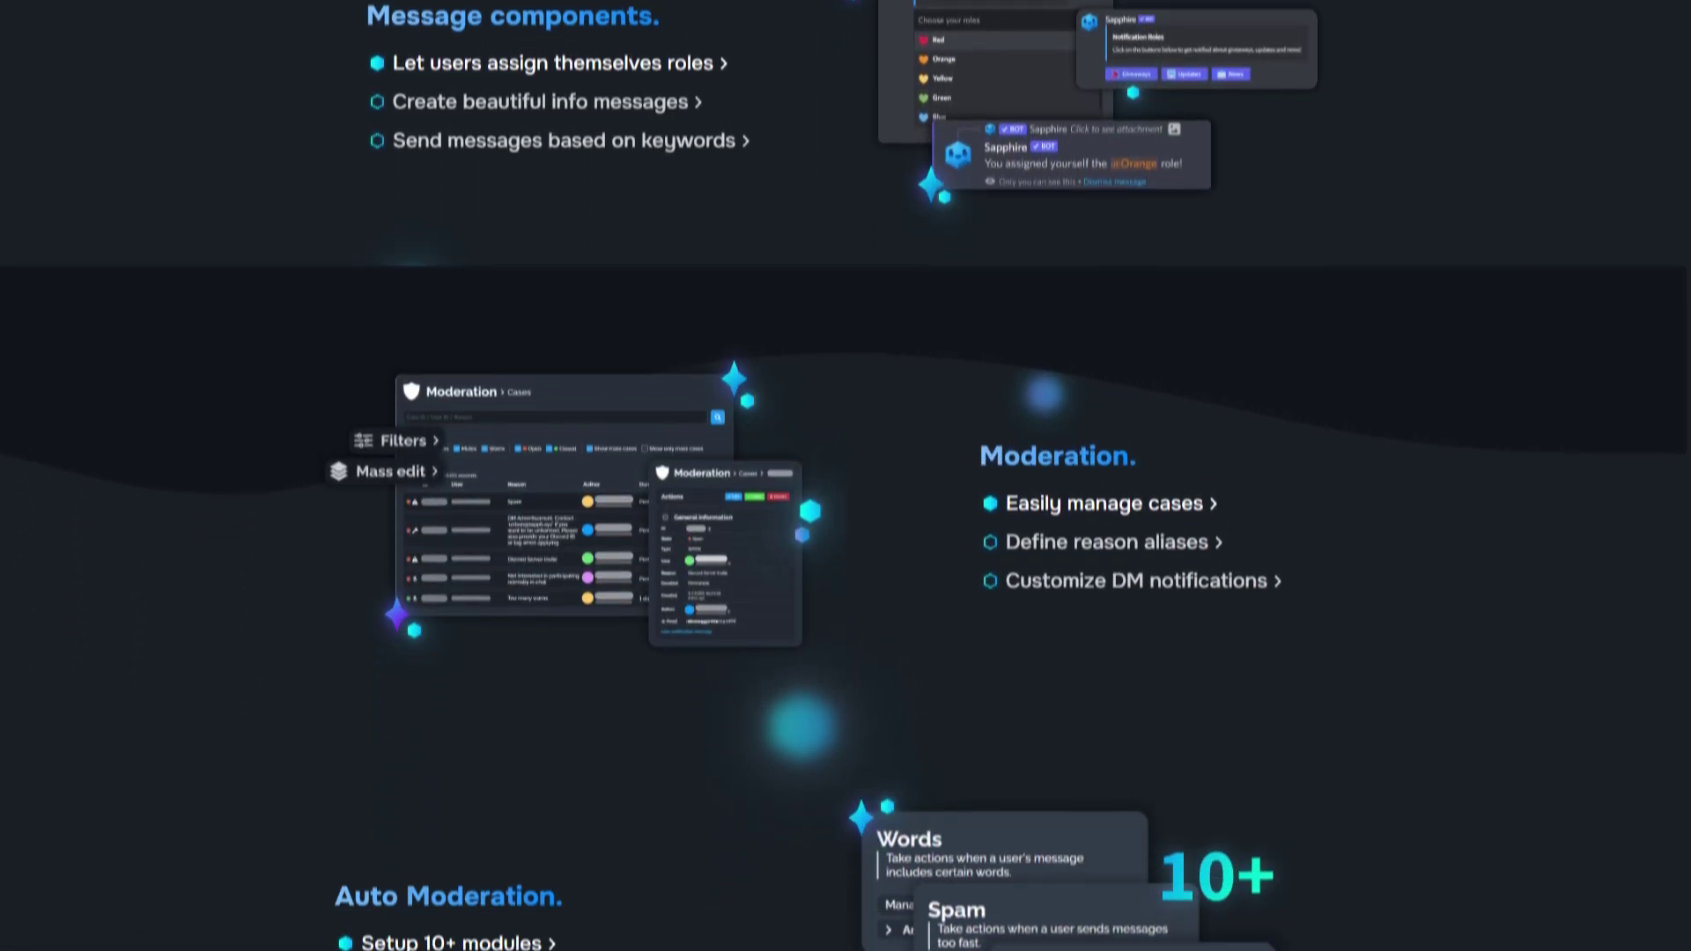
scroll(846, 476, down, 5)
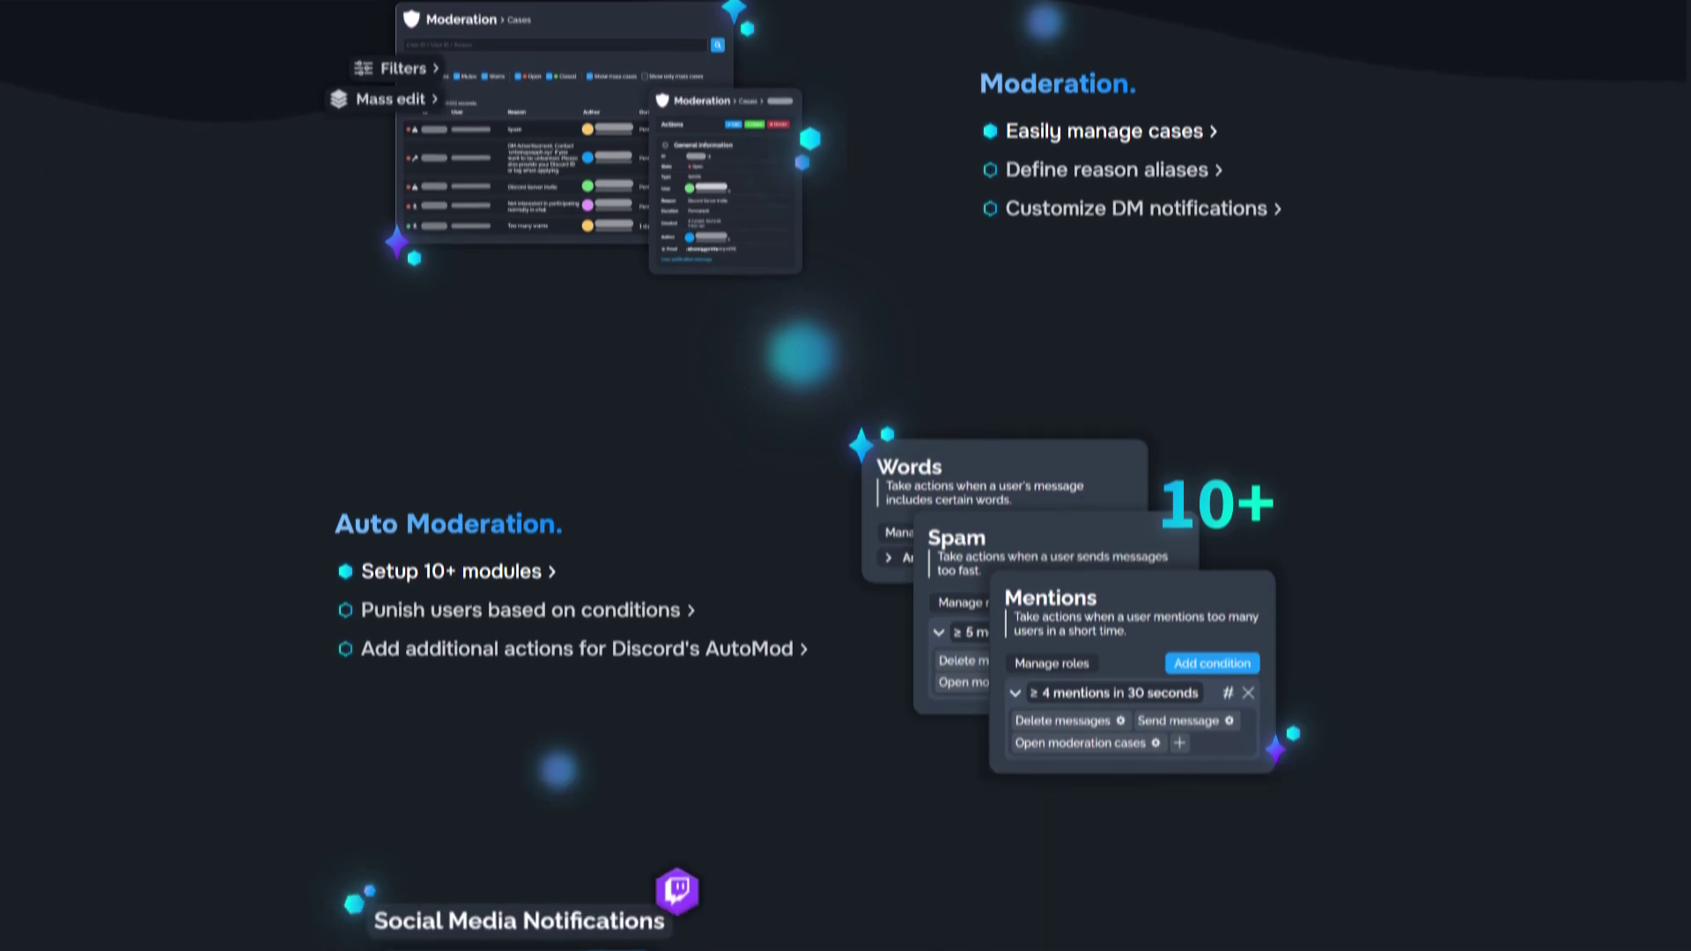
scroll(846, 476, down, 1)
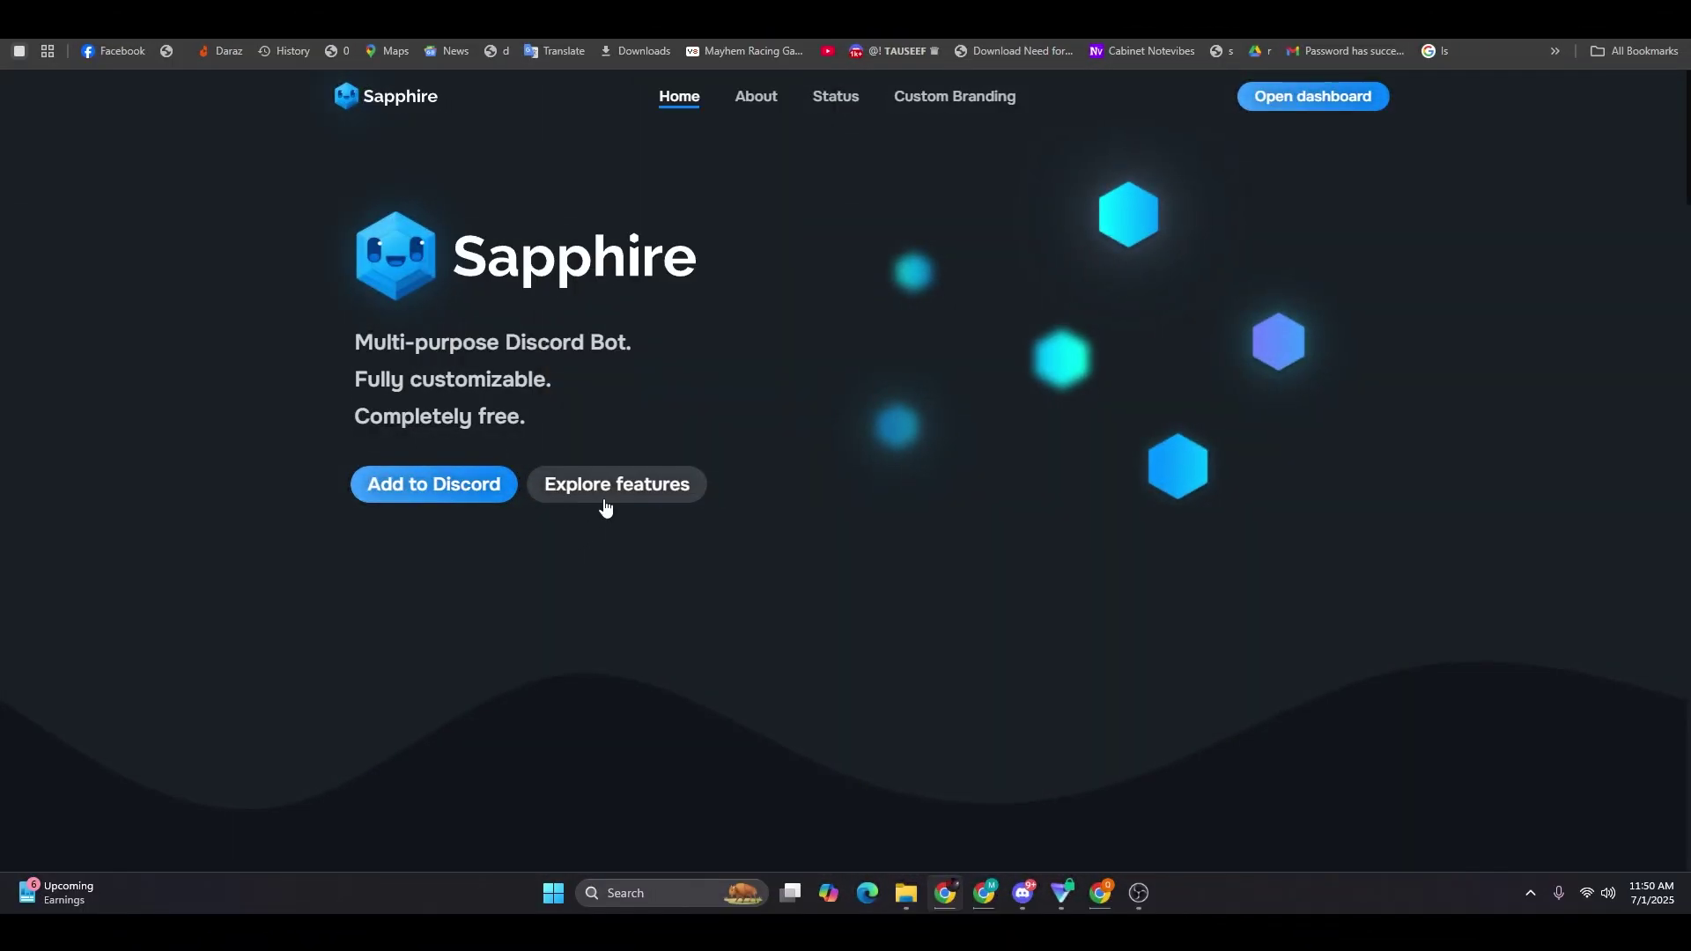
click(604, 498)
scroll(604, 507, down, 3)
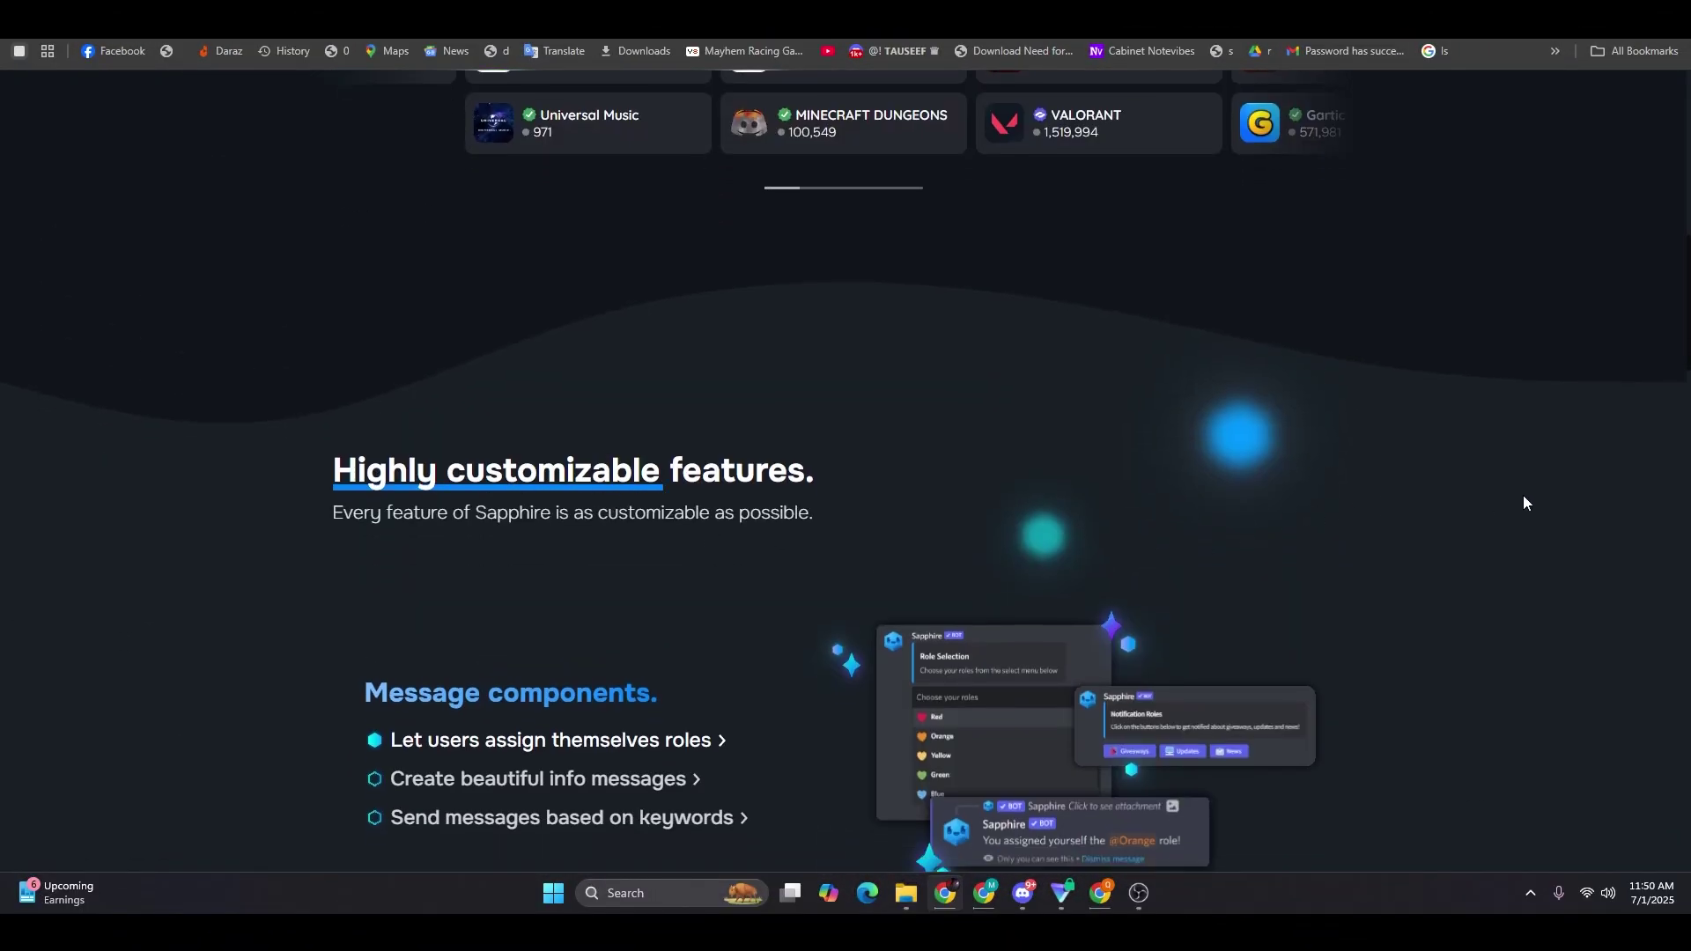
scroll(1524, 498, down, 2)
scroll(1540, 505, down, 7)
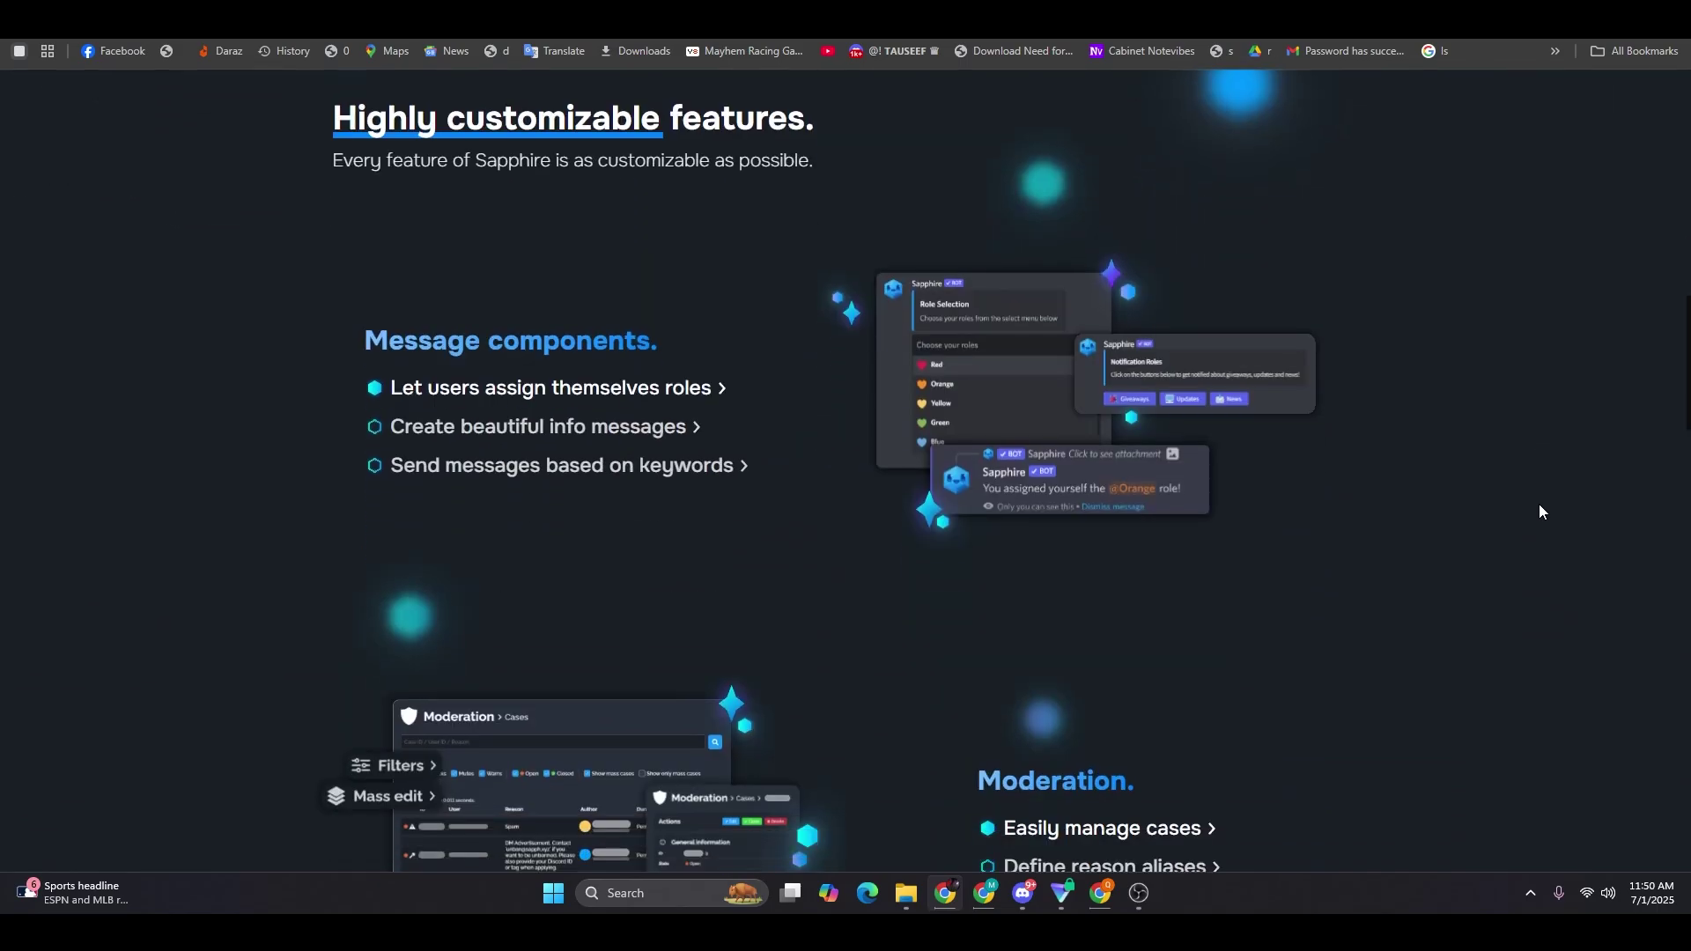
scroll(1540, 511, down, 7)
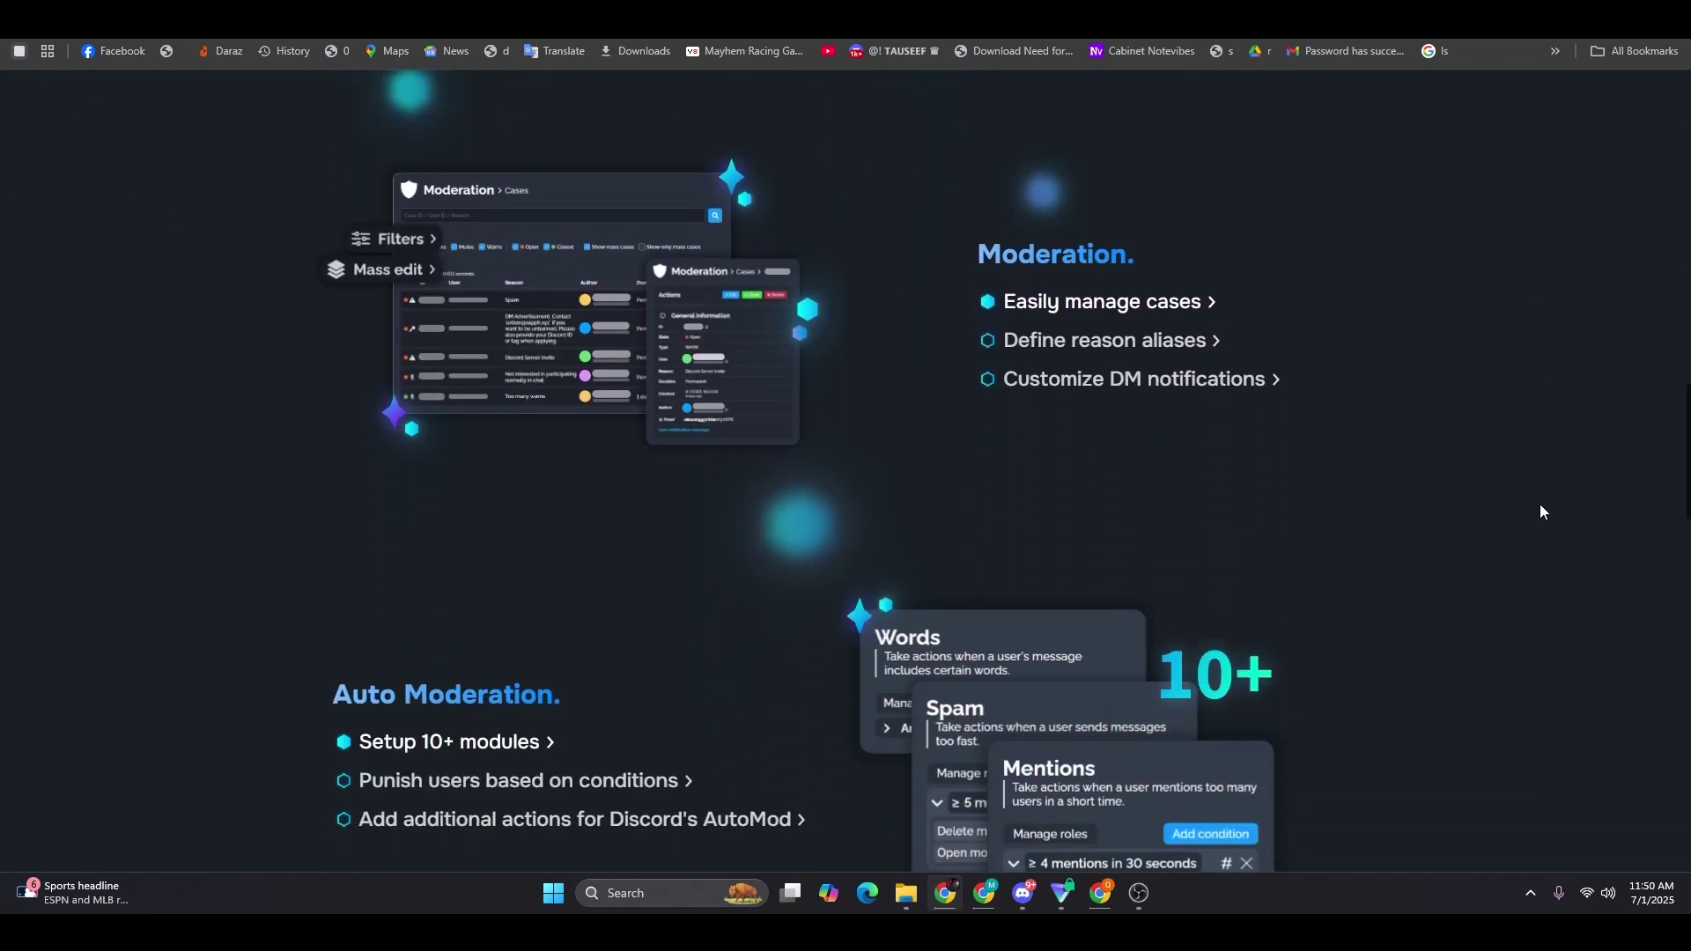
scroll(1540, 512, down, 8)
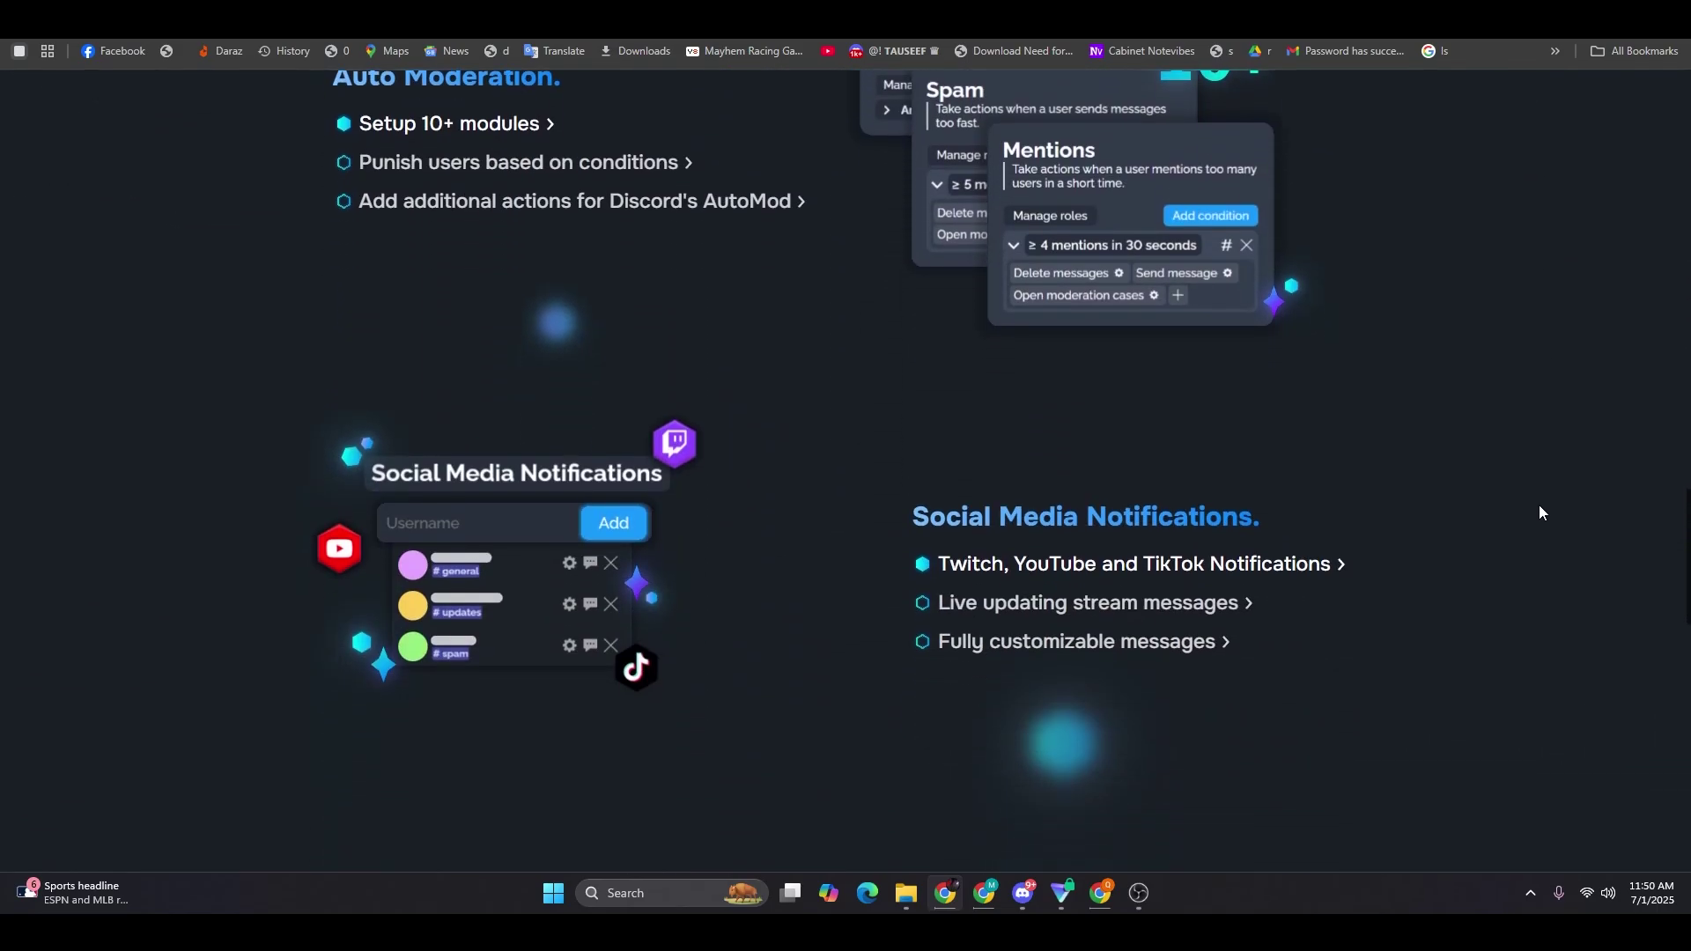
scroll(1538, 506, down, 8)
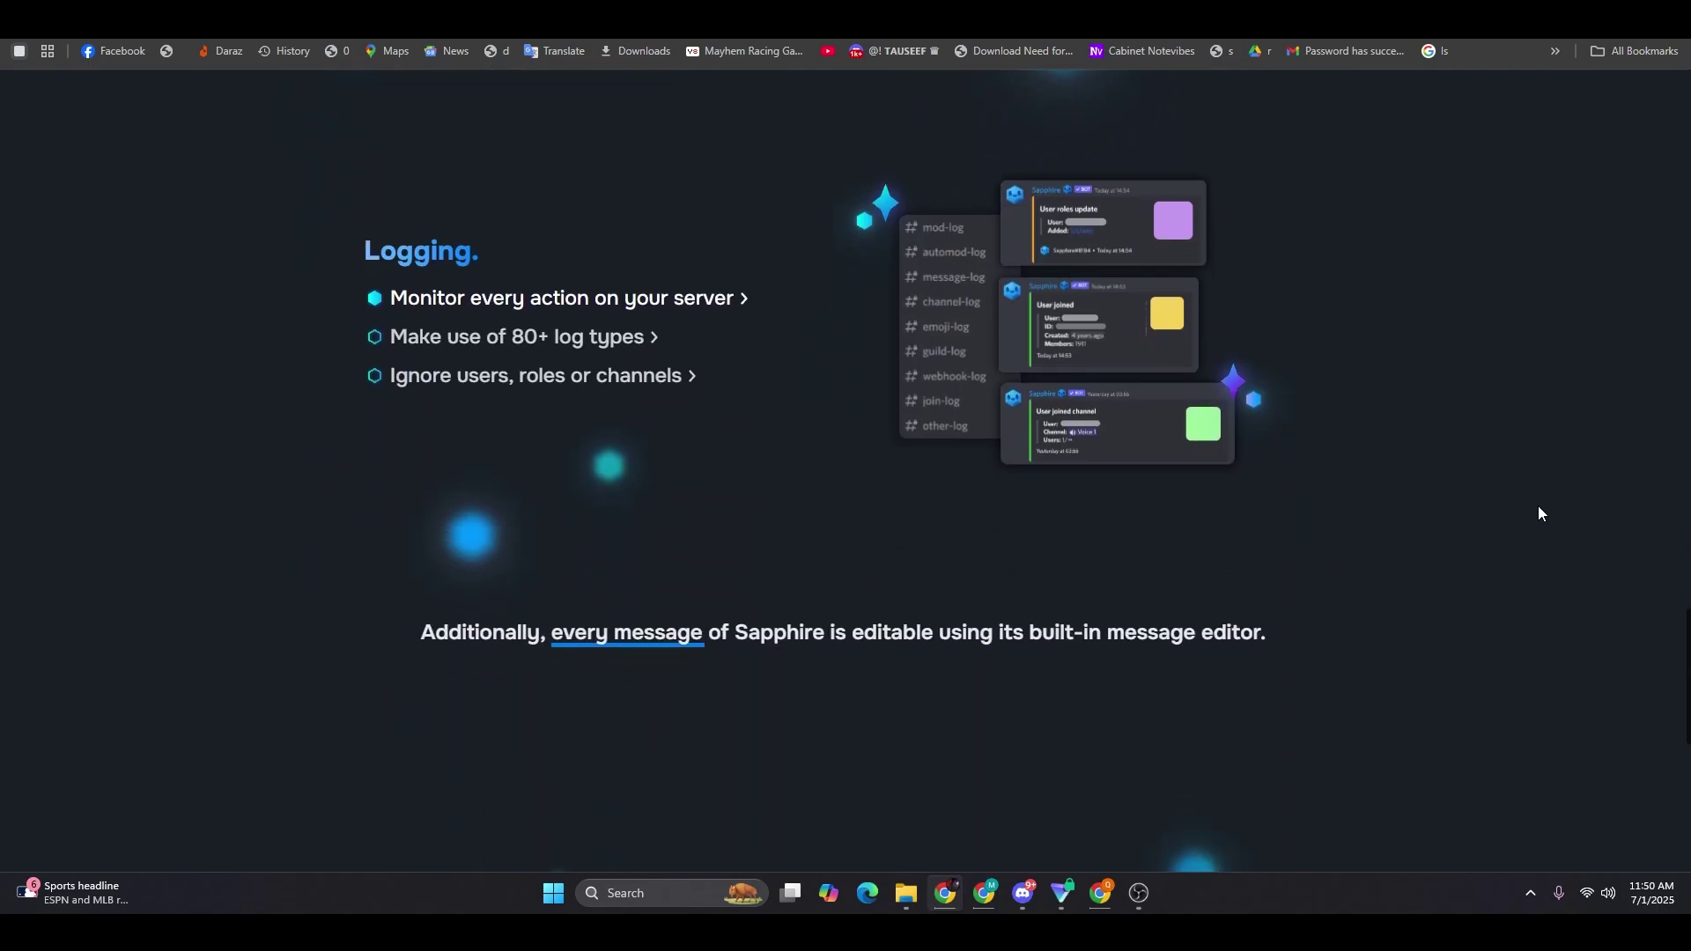
scroll(1538, 509, down, 2)
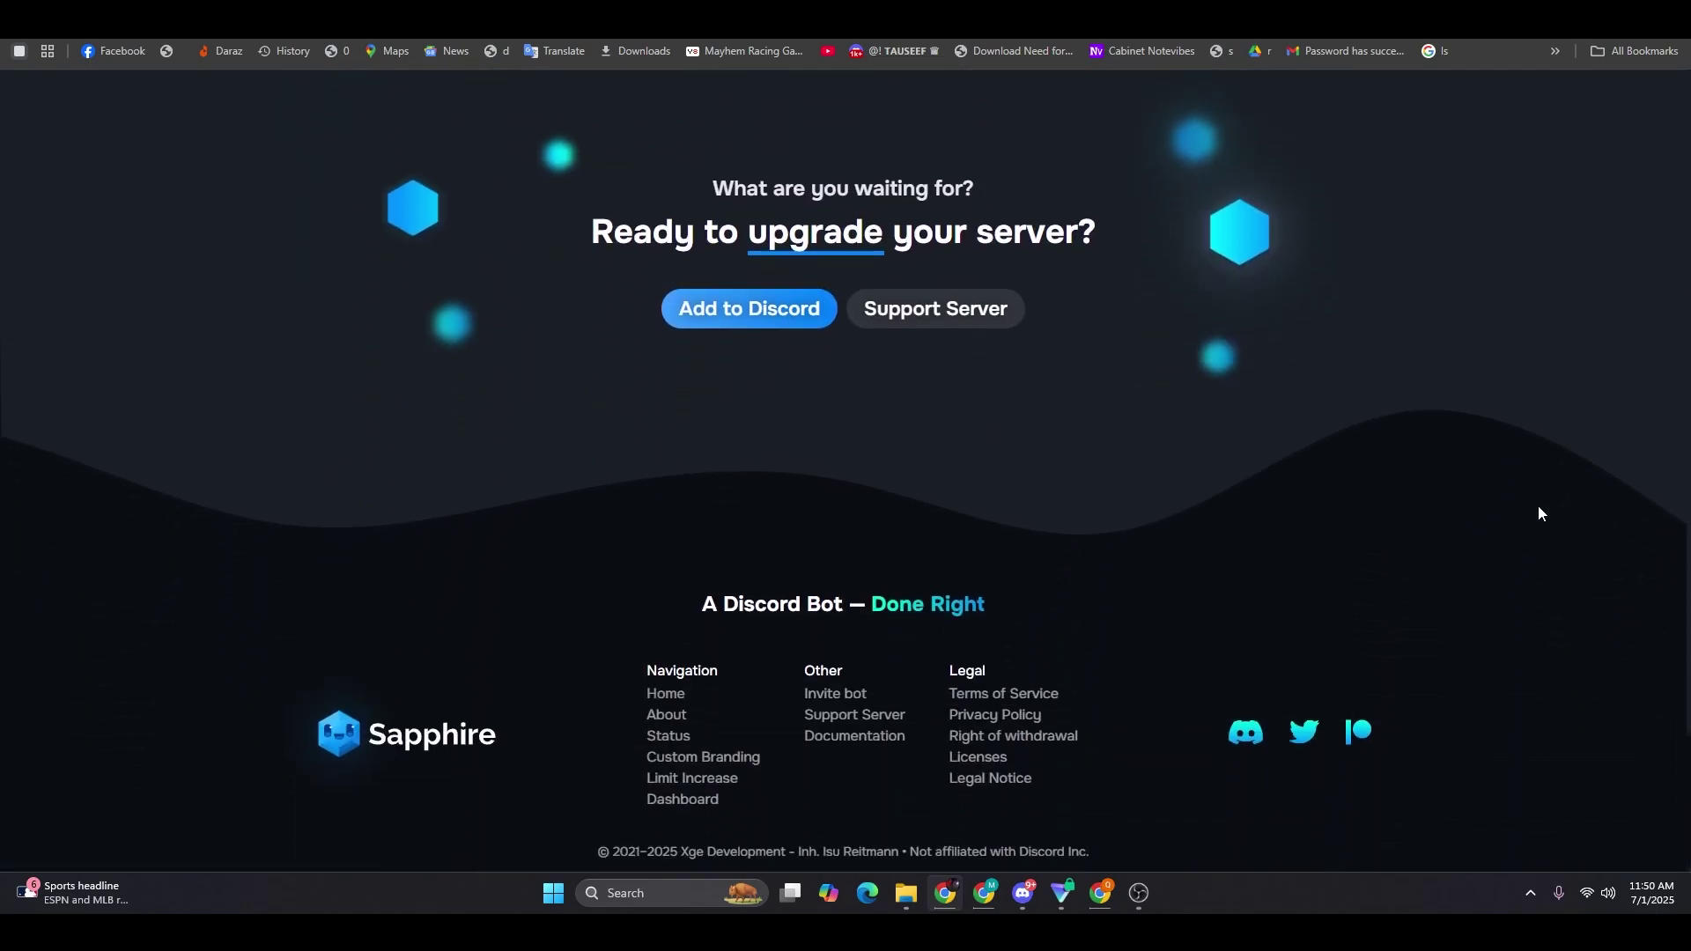
- Return to the Sapphire home page and start adding the bot to Discord
click(680, 678)
right_click(673, 682)
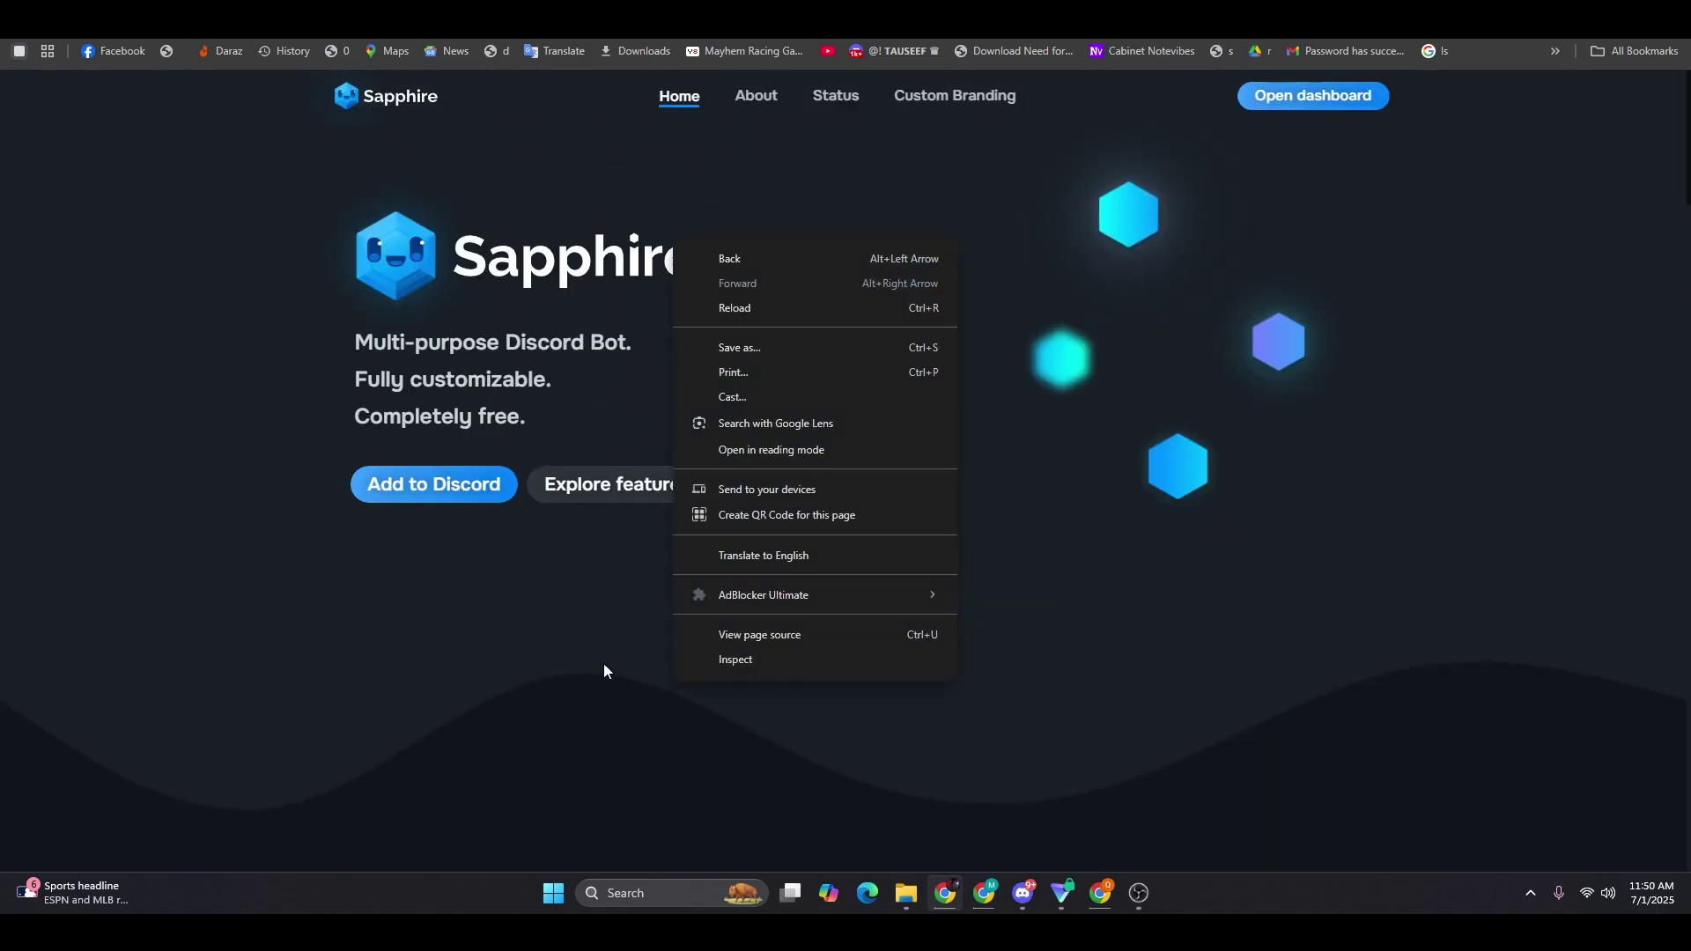
click(440, 553)
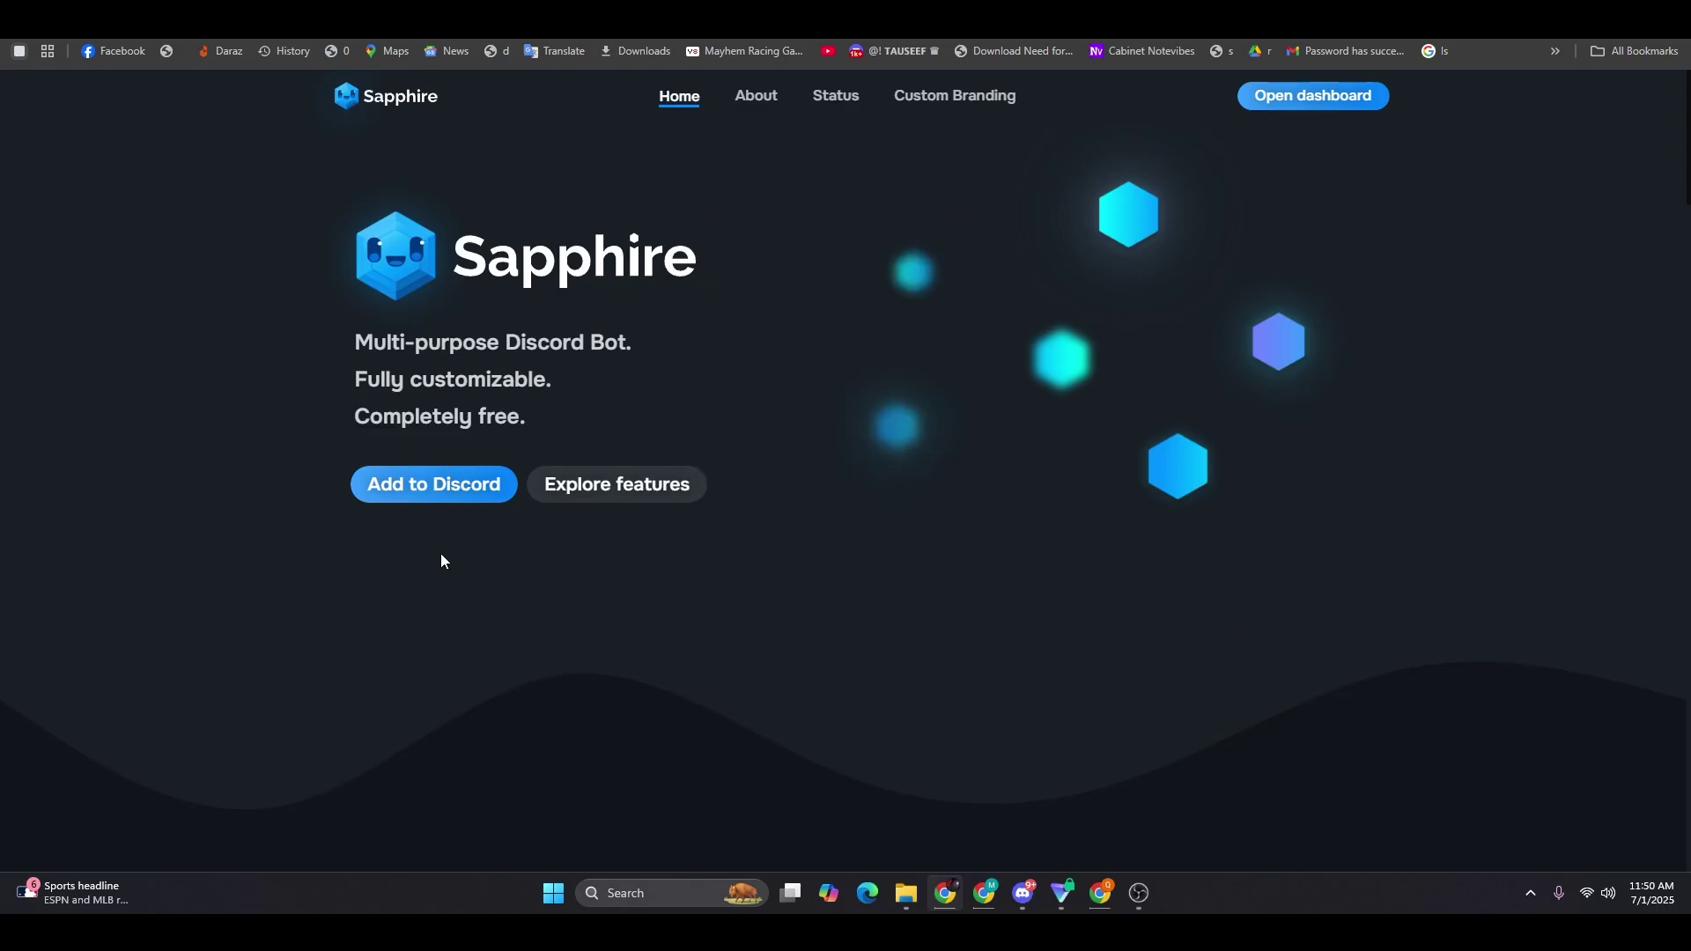
click(405, 499)
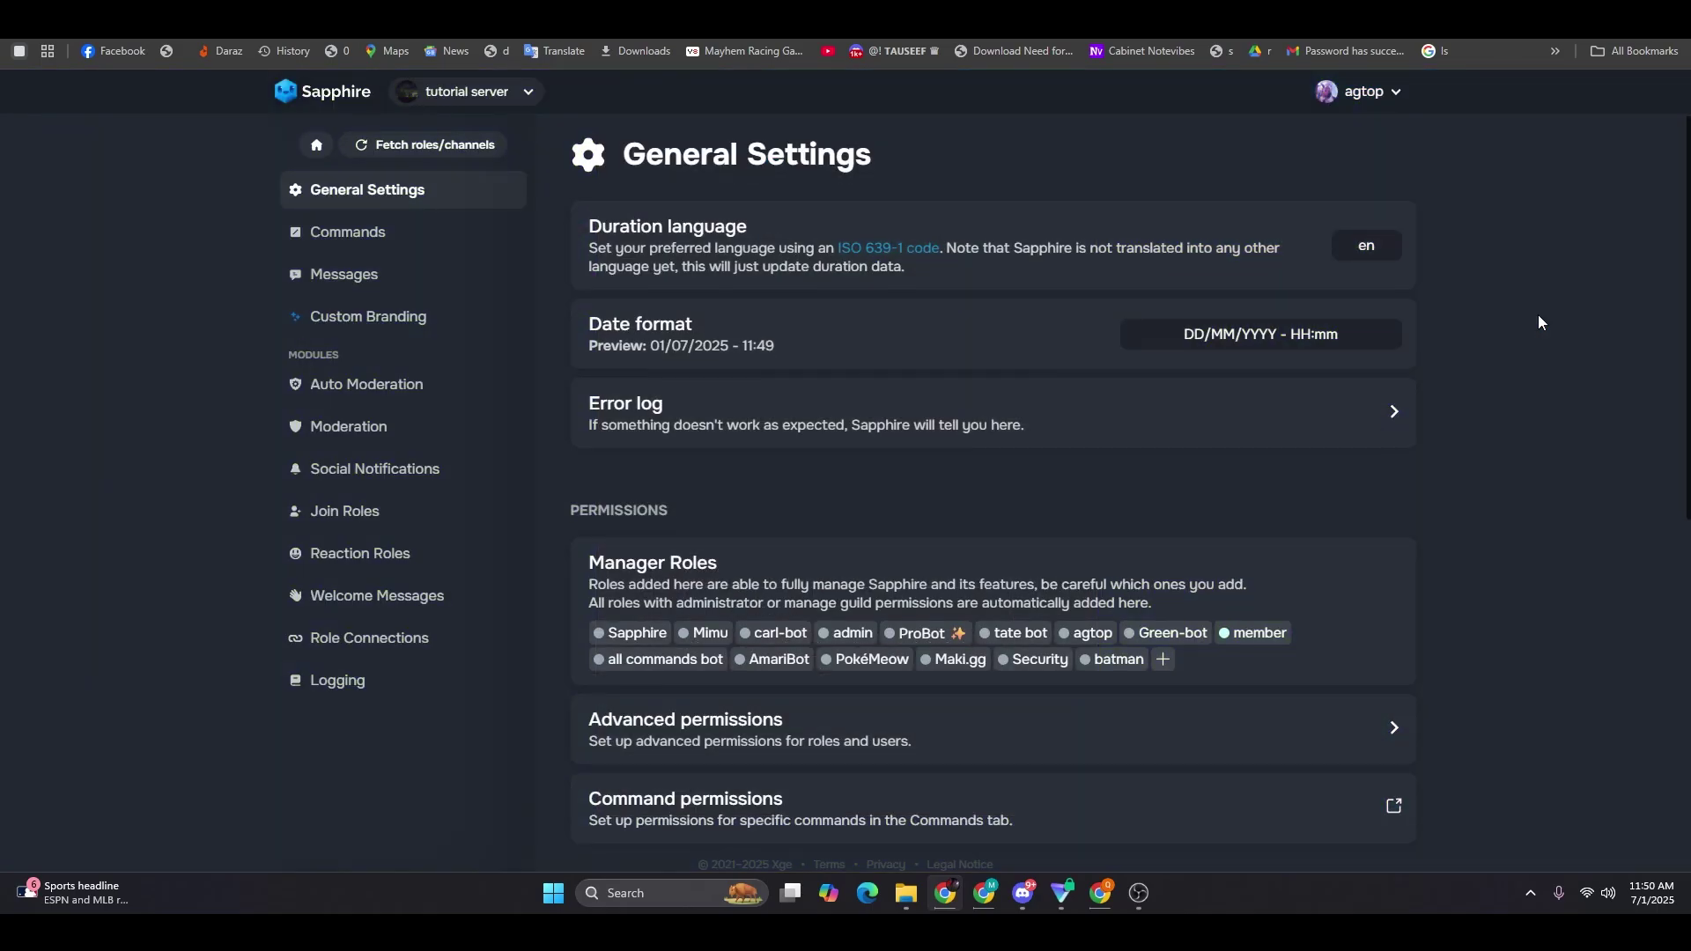
- Review the General Settings, the existing custom commands and the command settings of the tutorial server
scroll(1537, 316, down, 4)
scroll(1536, 317, down, 3)
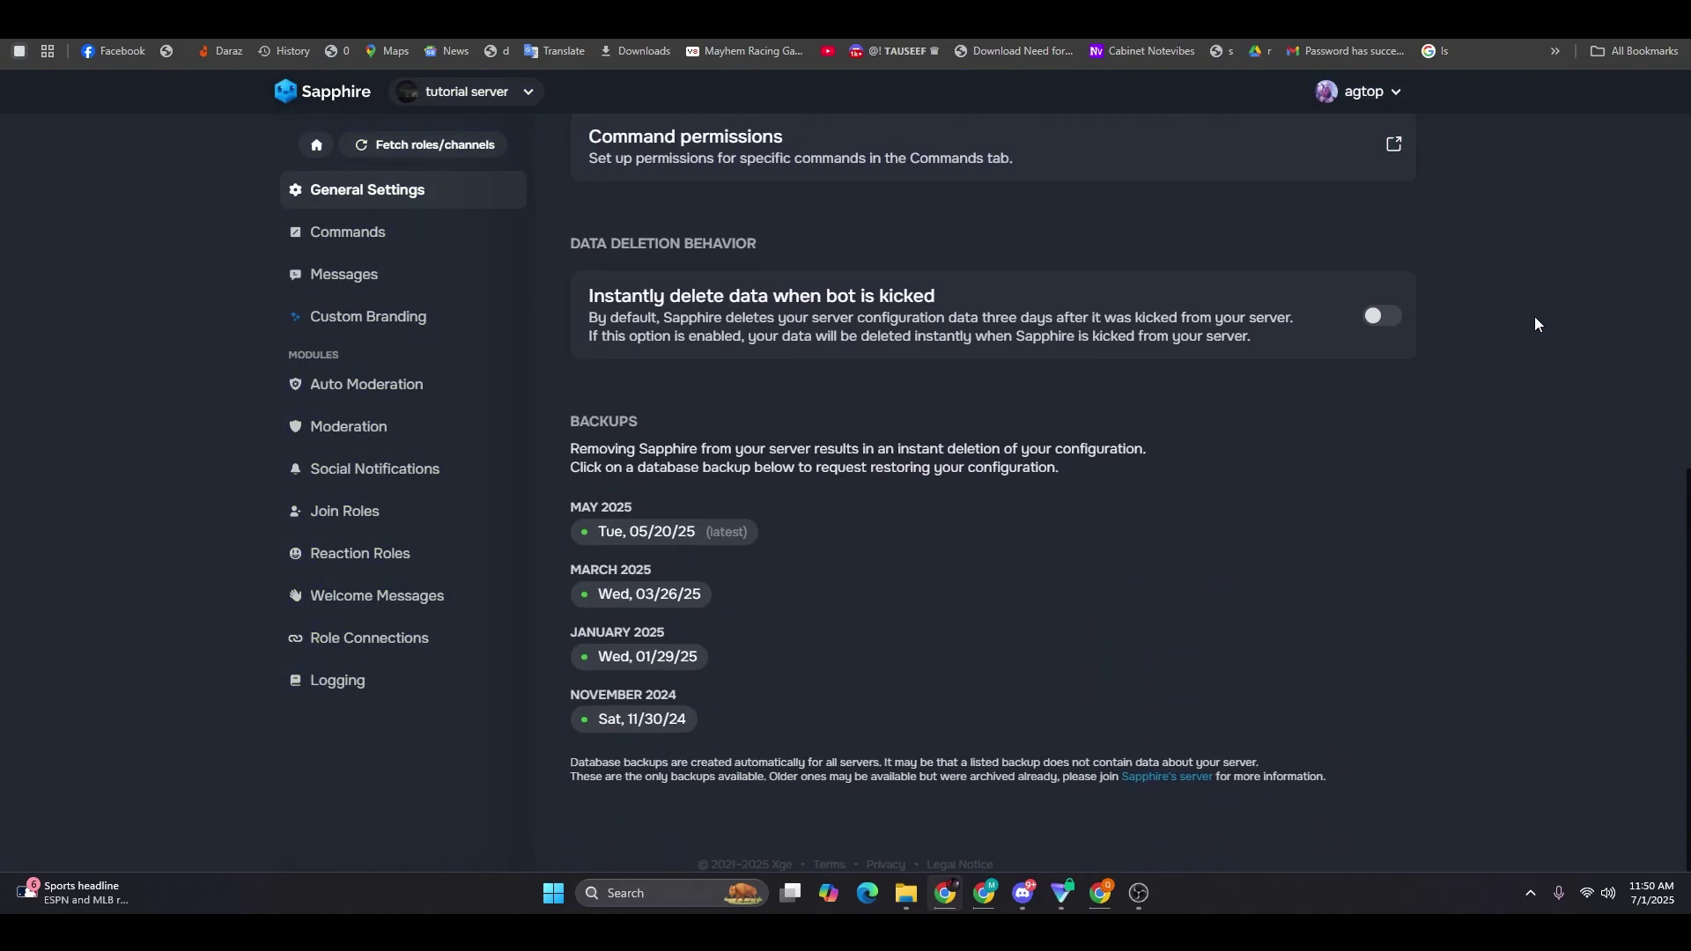
scroll(1534, 315, up, 6)
click(357, 234)
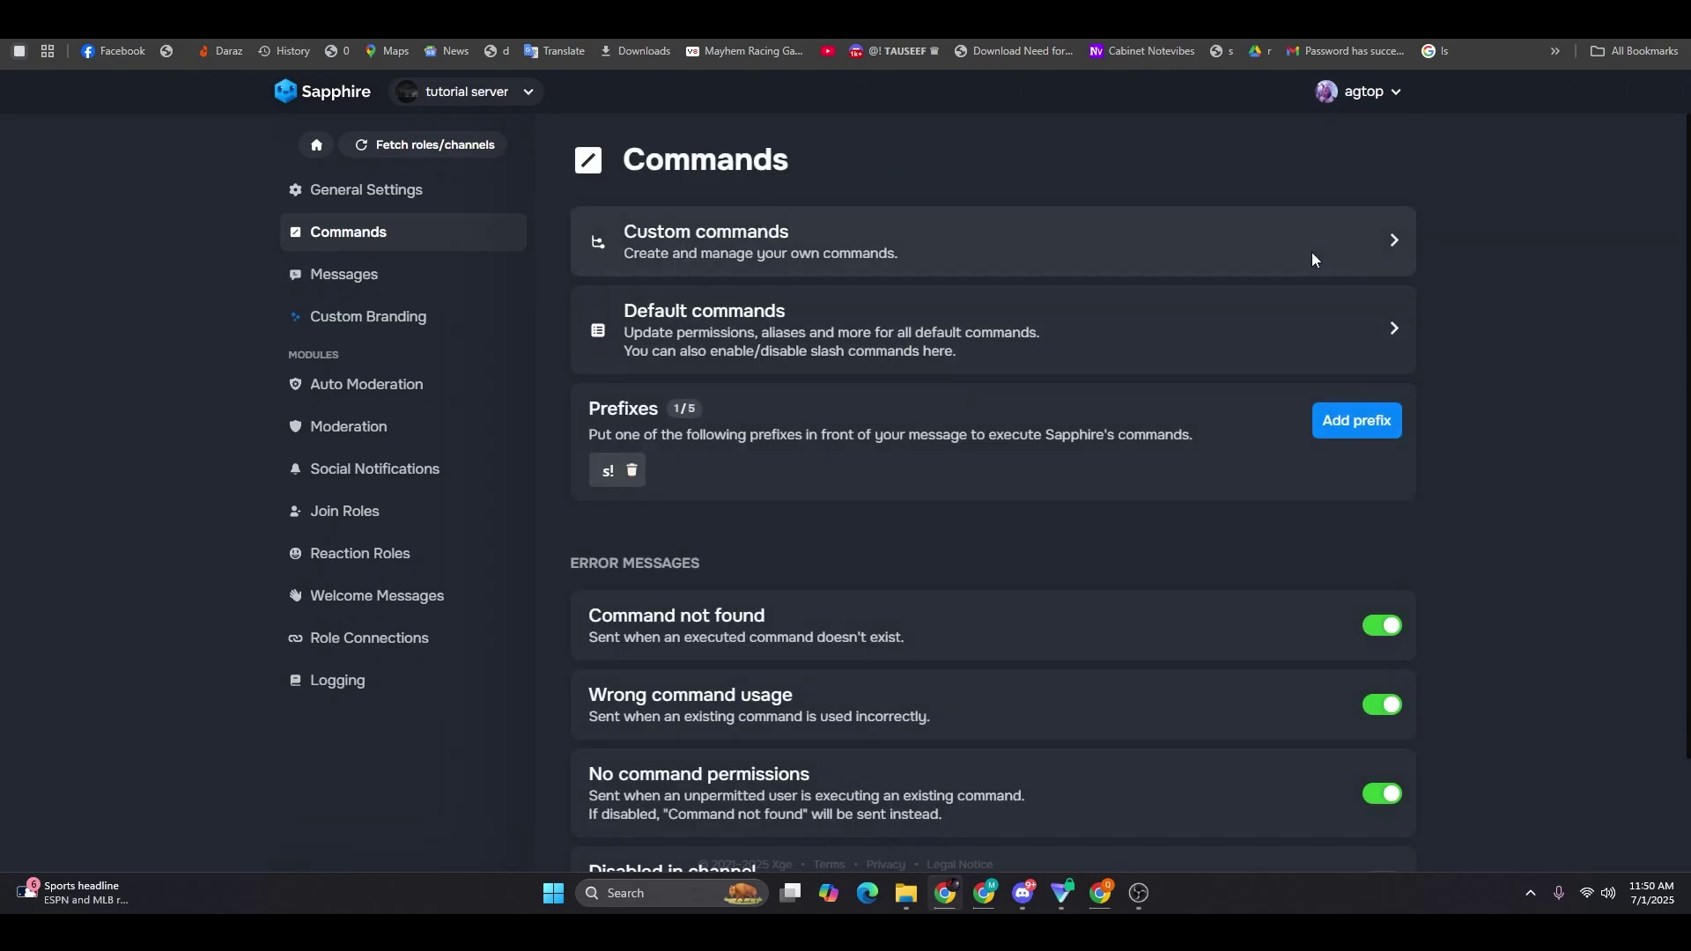
click(1310, 257)
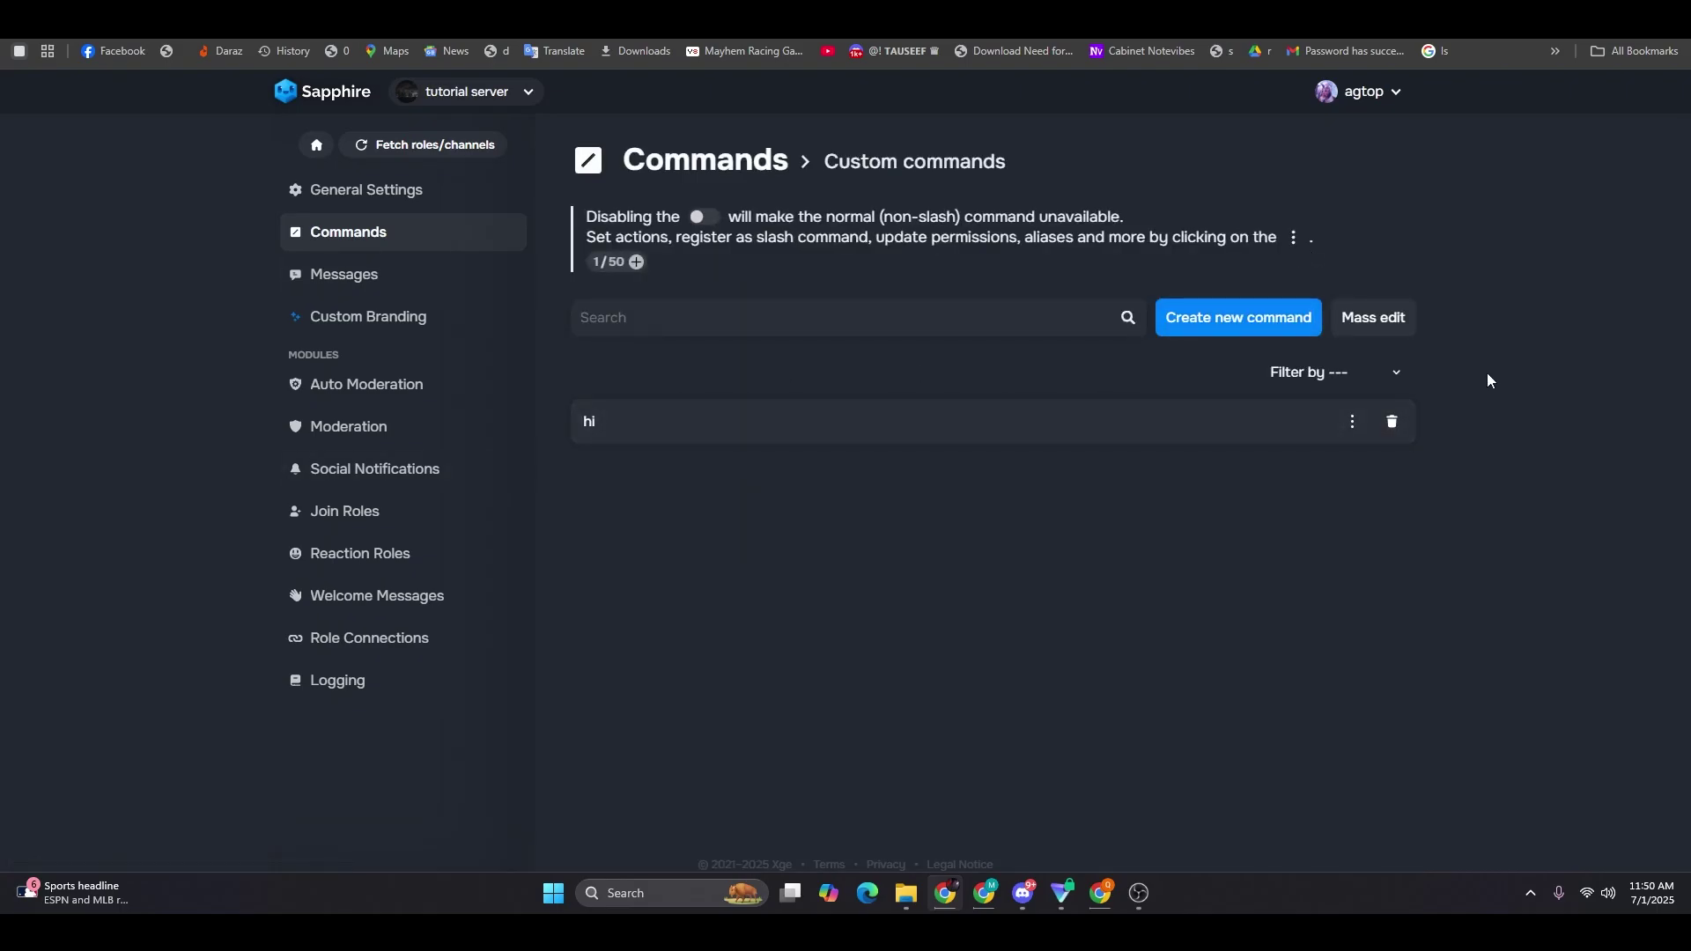
click(467, 240)
scroll(1061, 368, down, 1)
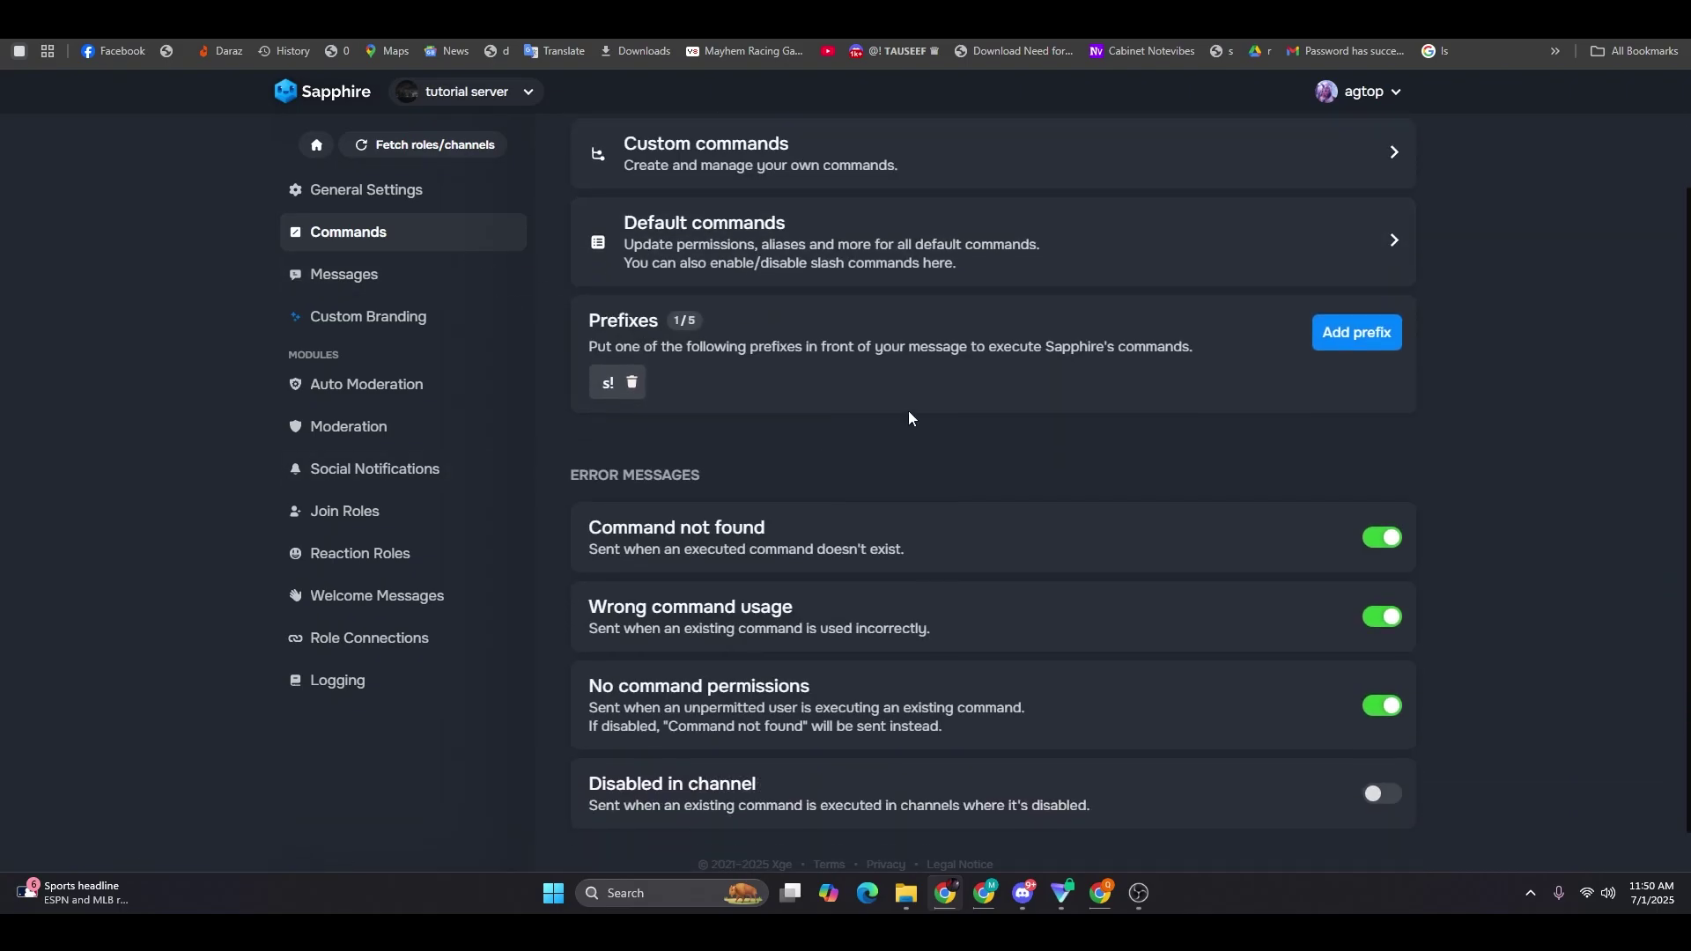
- Enter $$ as a new prefix for Sapphire's commands
click(1328, 345)
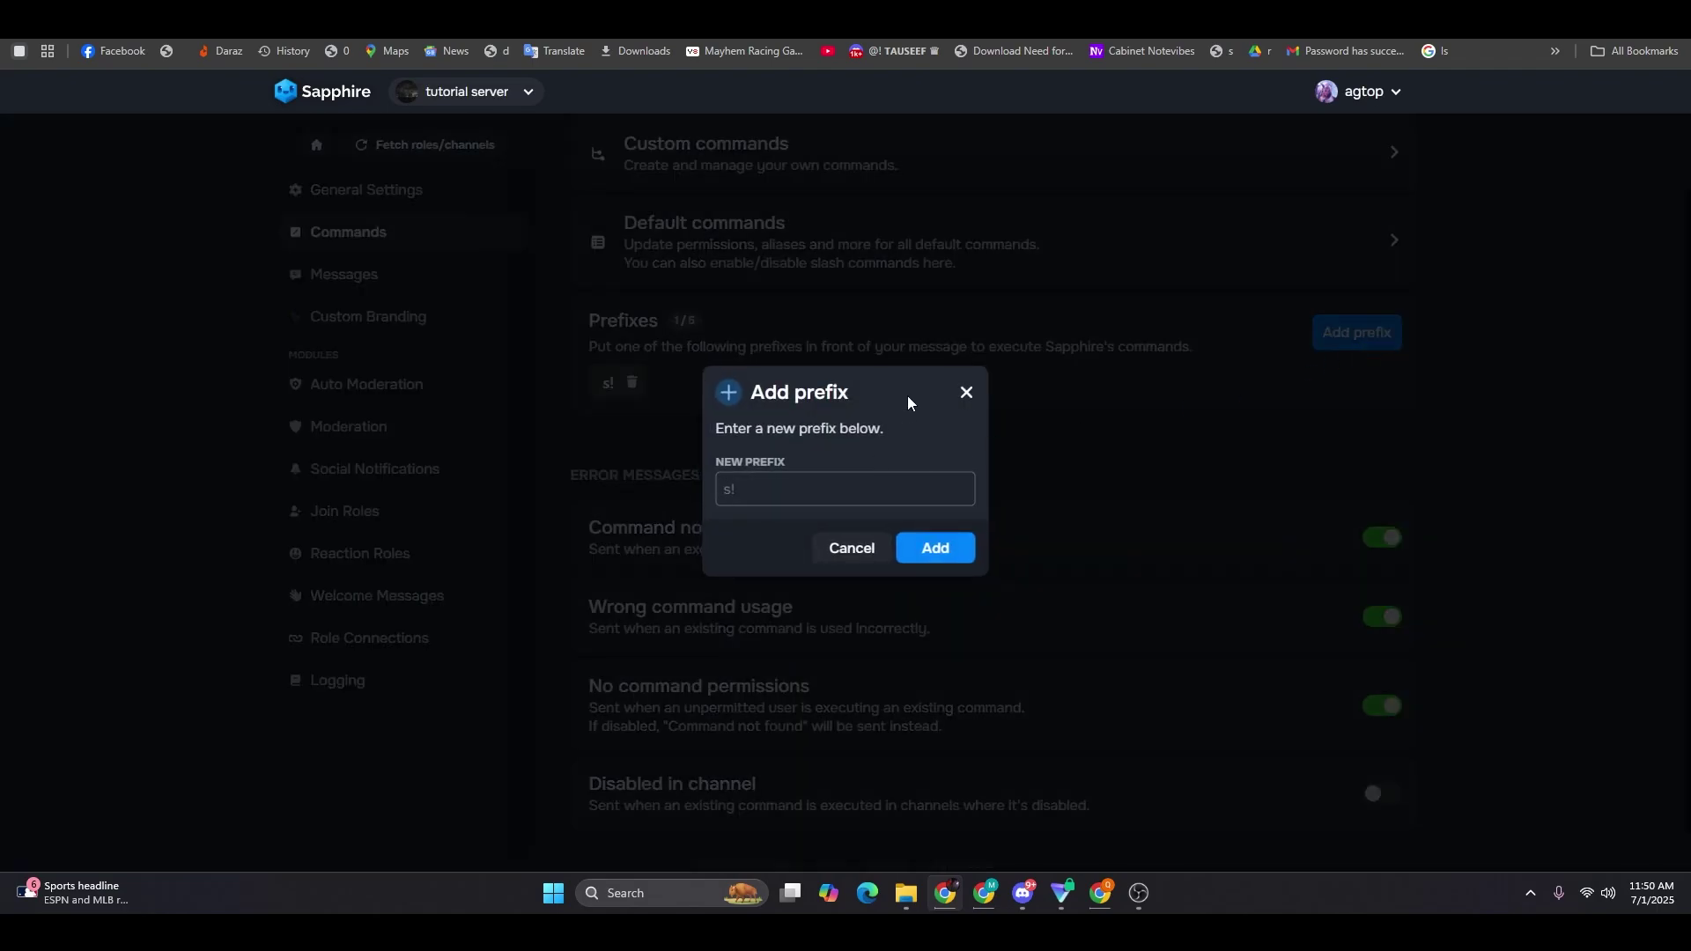
text(.!)
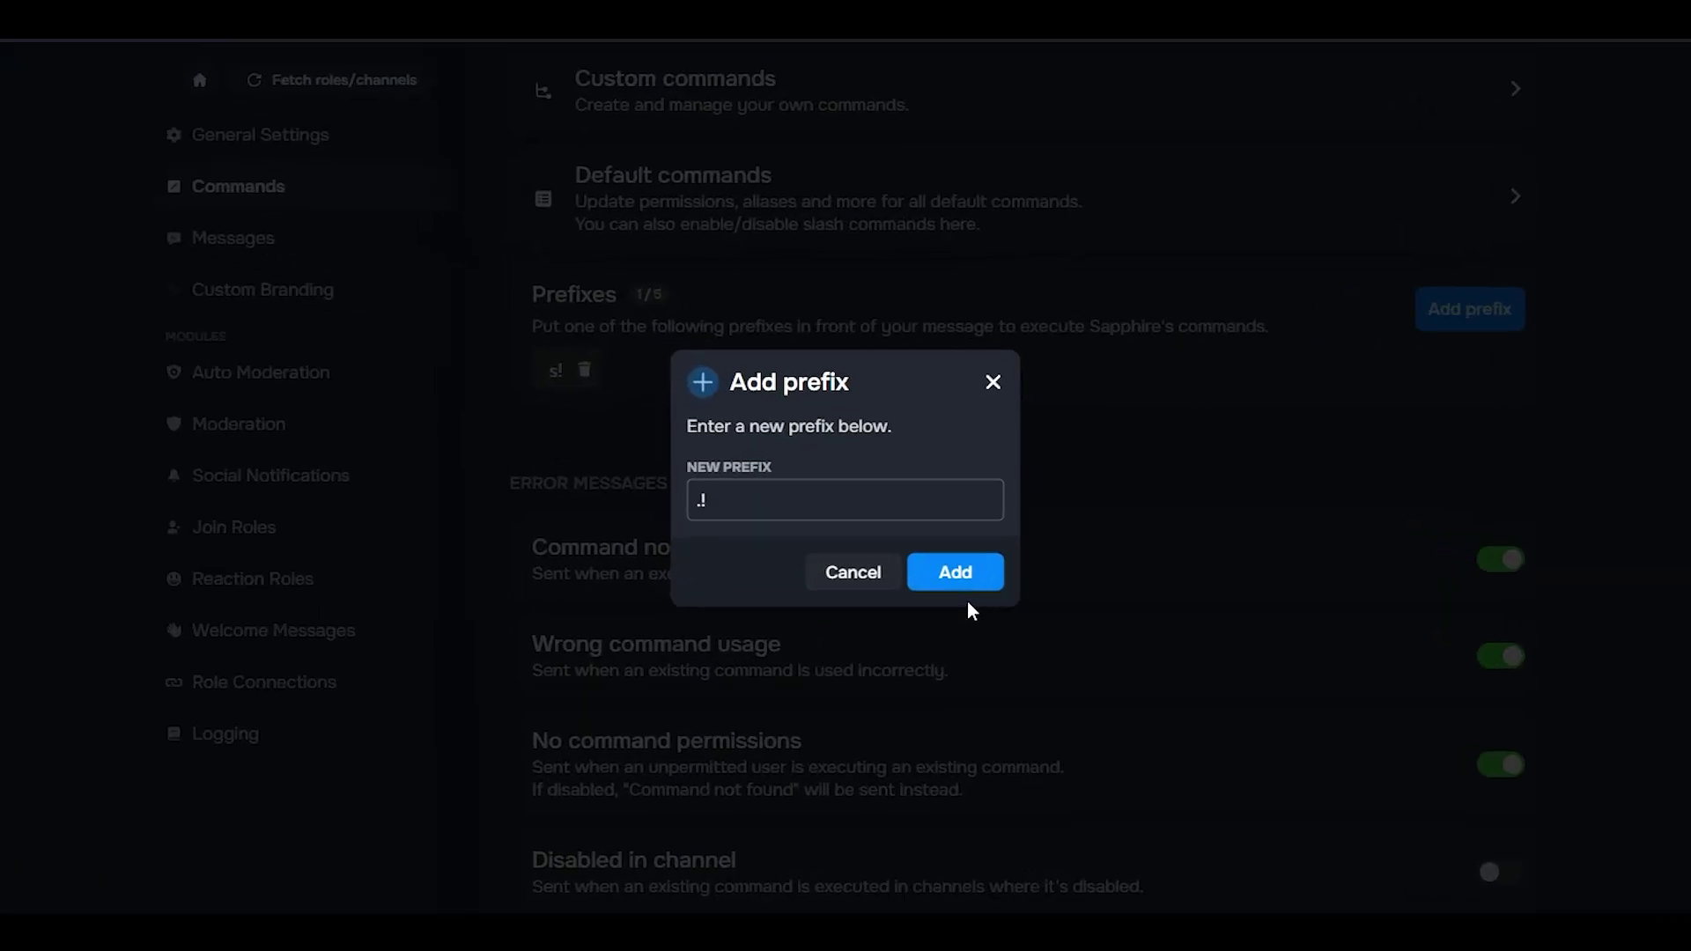
key(BackSpace)
key(BackSpace)
text($$)
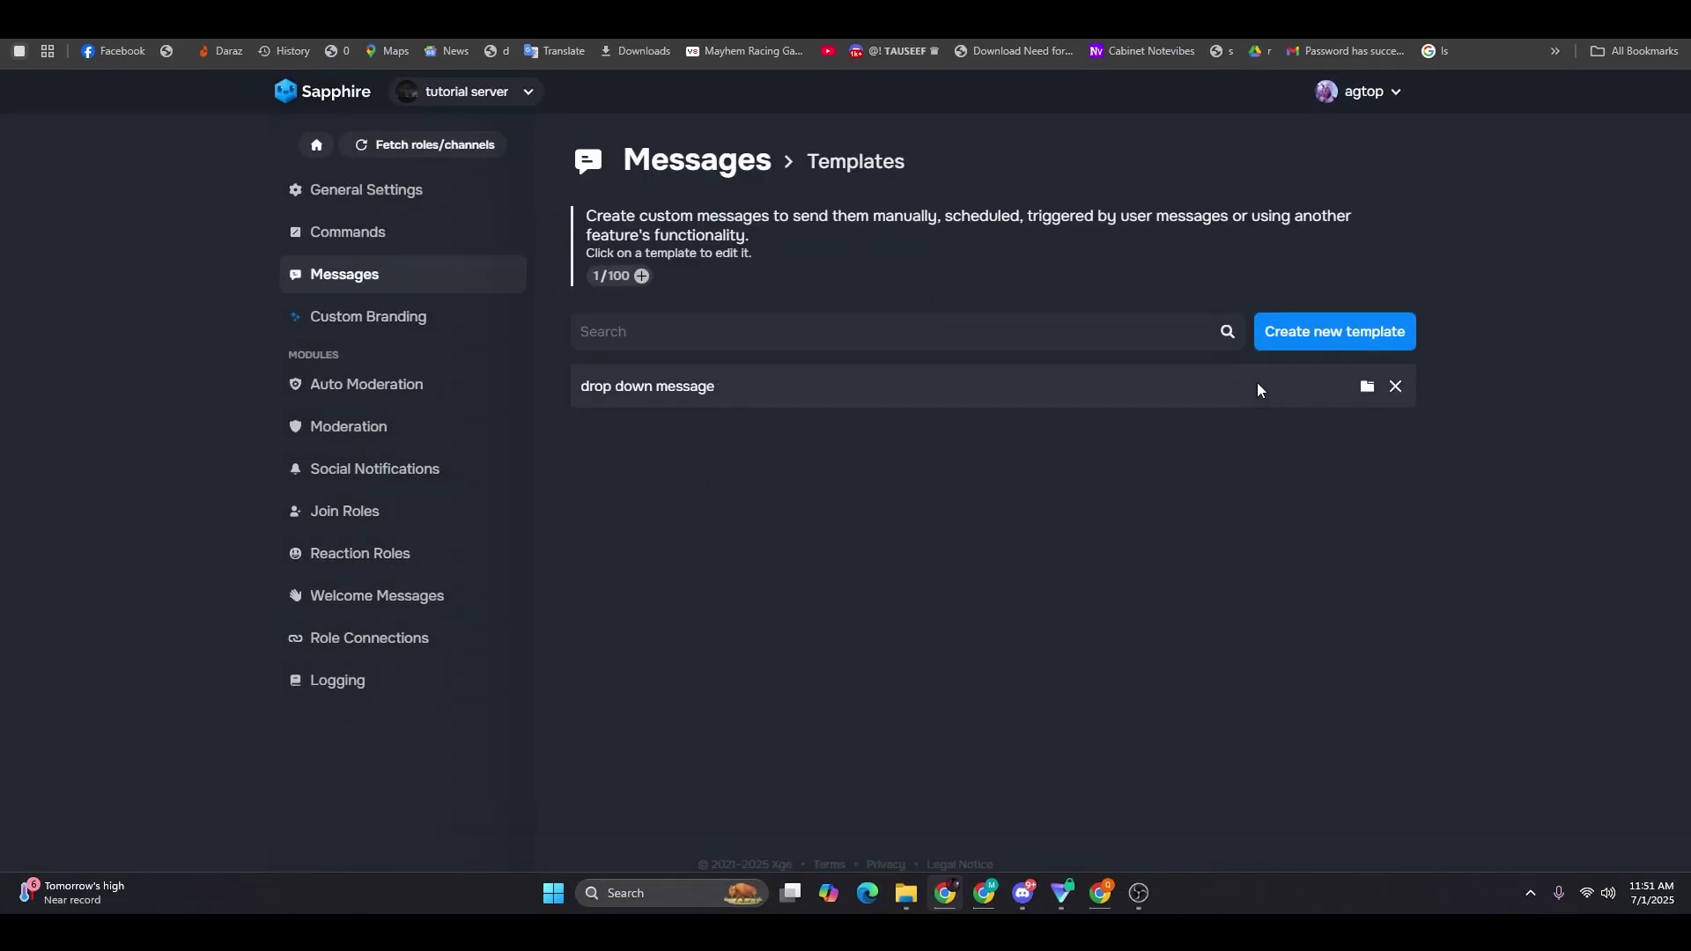
- Preview the drop down message template and create a new message template named hi
click(1258, 389)
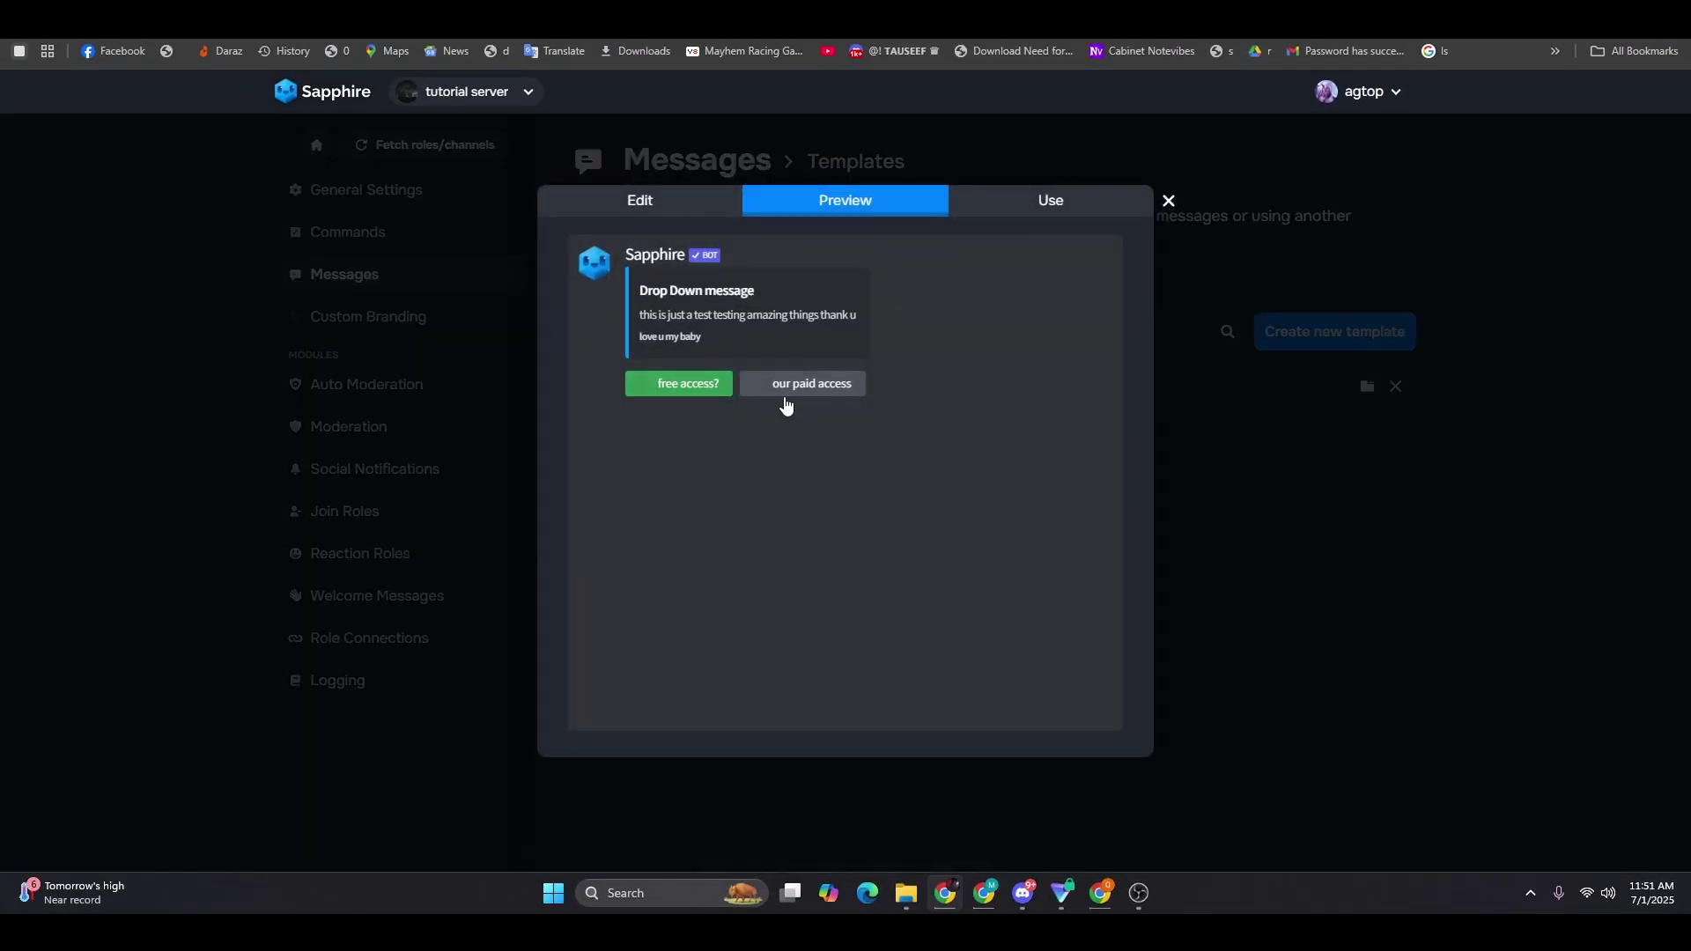
click(1169, 208)
click(1328, 331)
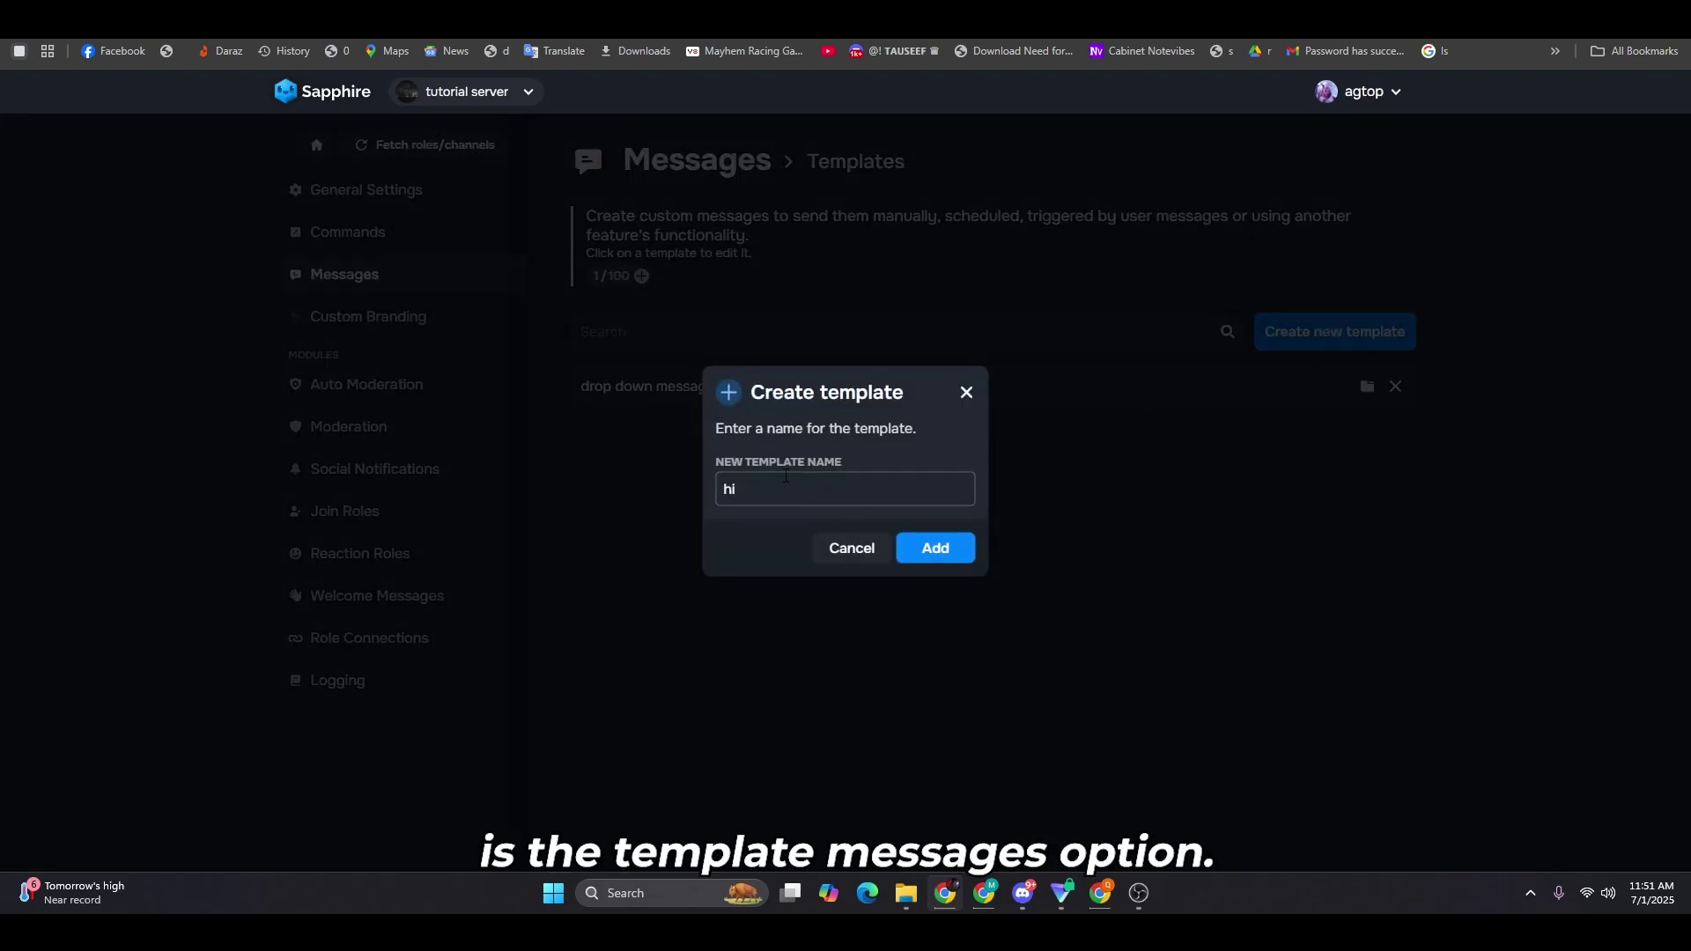
text(hi ws)
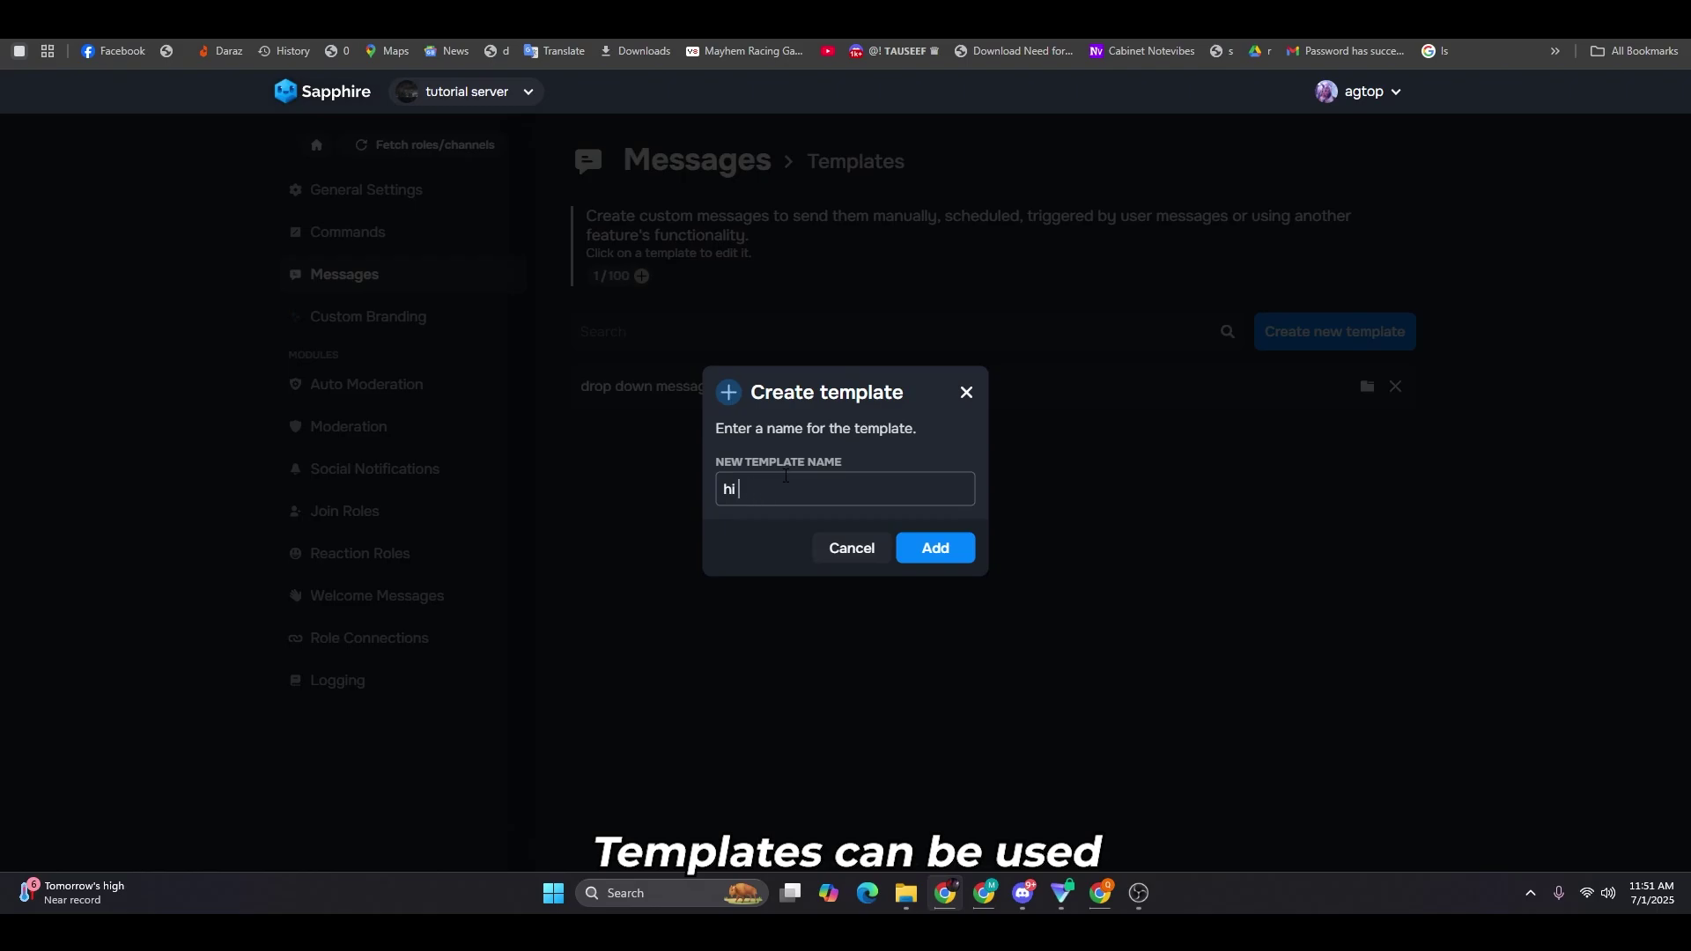
key(BackSpace)
key(BackSpace)
key(BackSpace)
key(BackSpace)
click(933, 548)
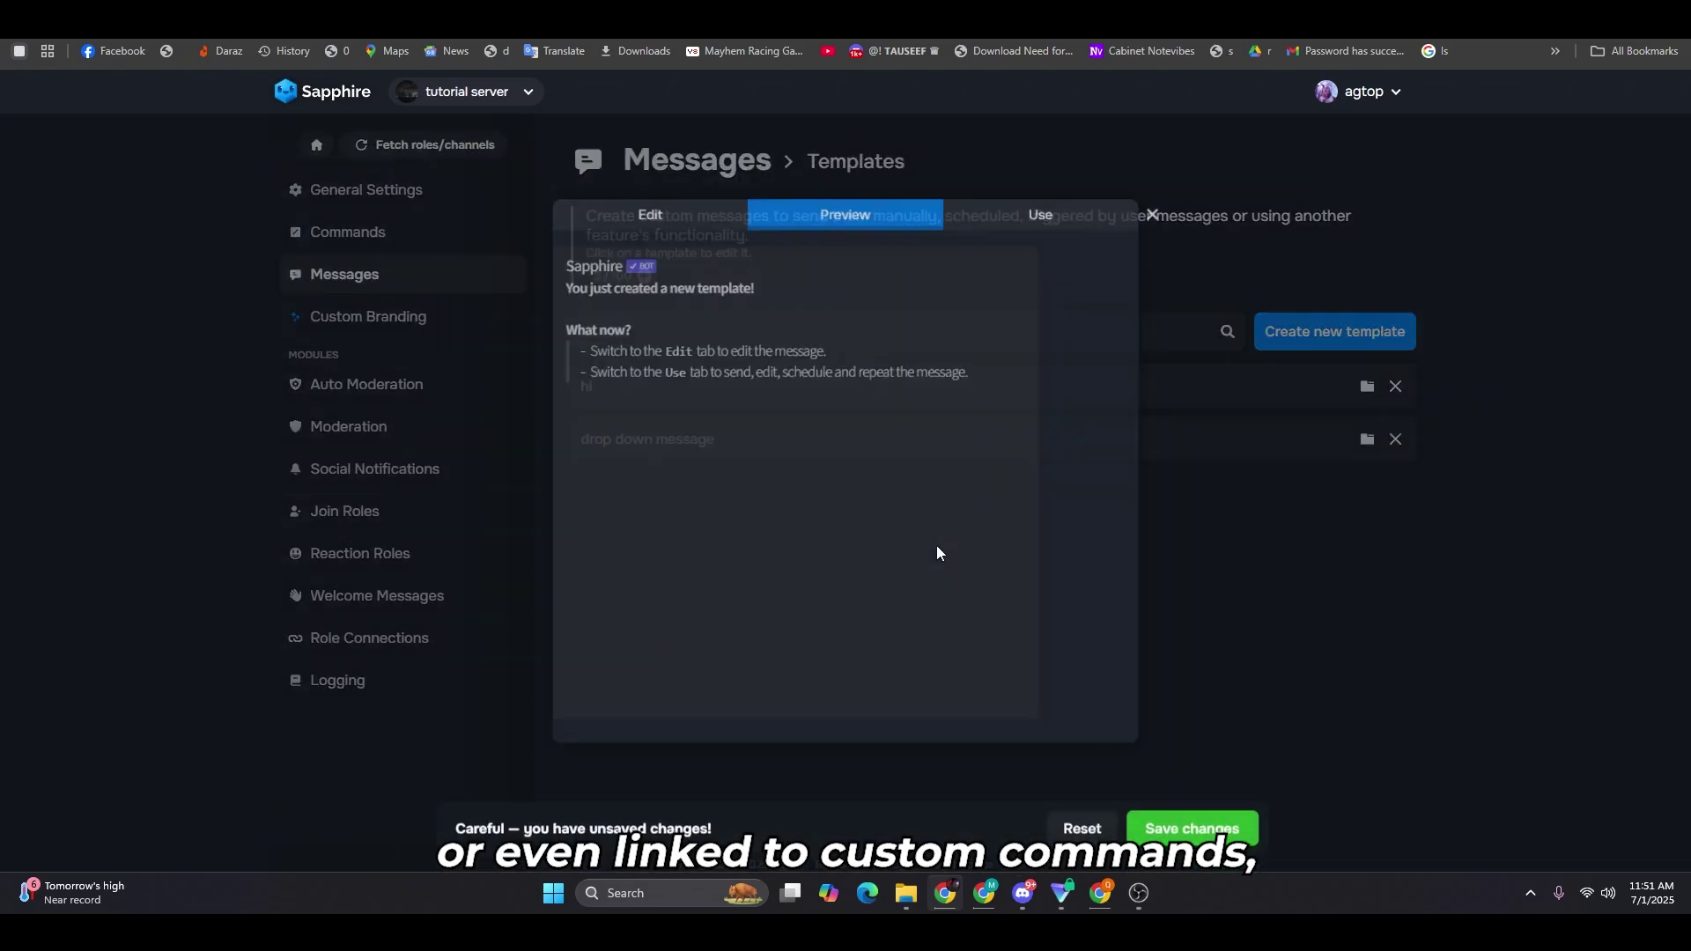
- Replace the hi template's default text with a bold "hi whats up??" message and save the changes
click(687, 210)
drag(661, 420, 584, 351)
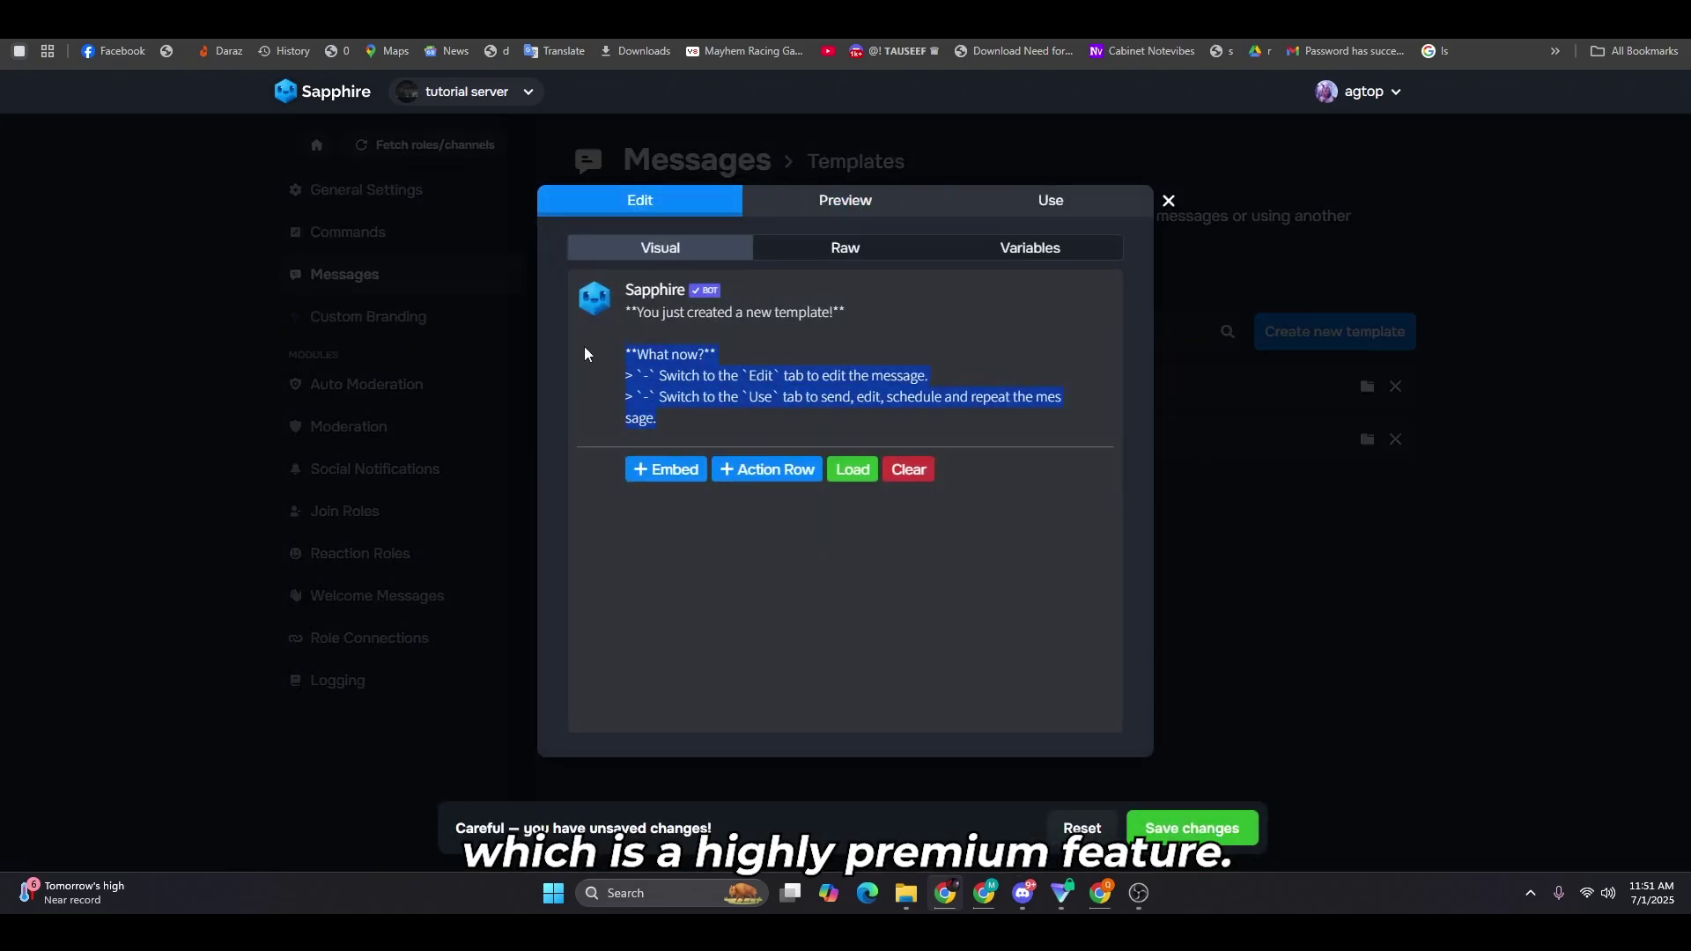
key(BackSpace)
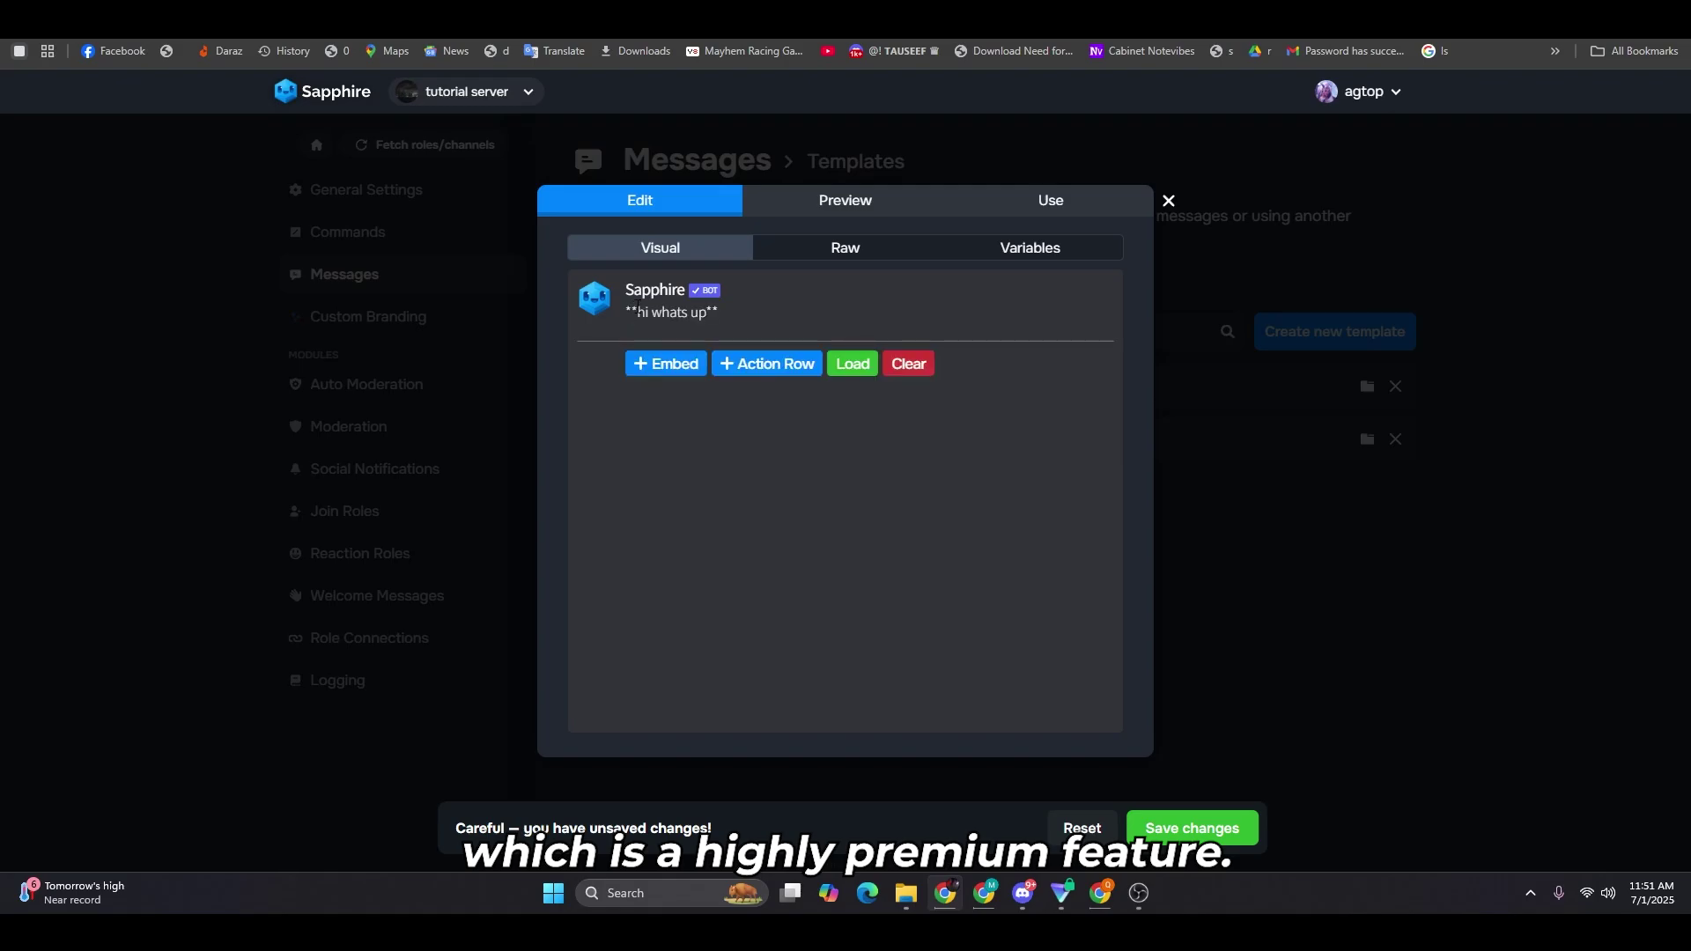
text(??)
click(1223, 829)
- Create a new custom command named greet
click(400, 236)
click(398, 198)
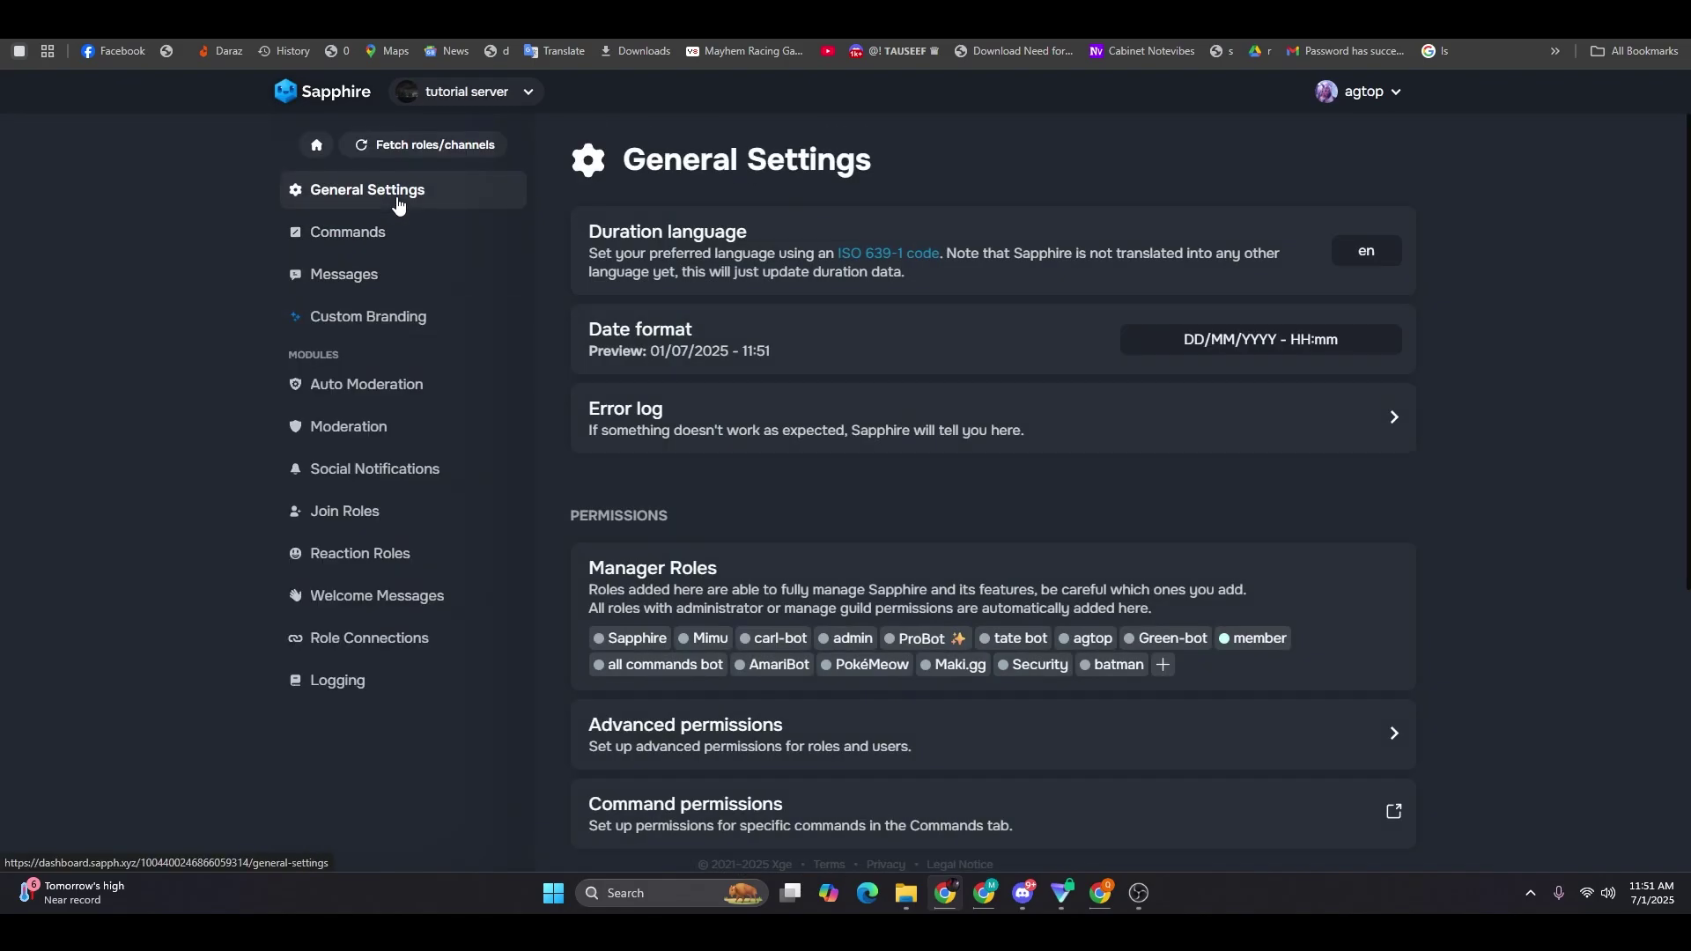
click(418, 233)
click(893, 251)
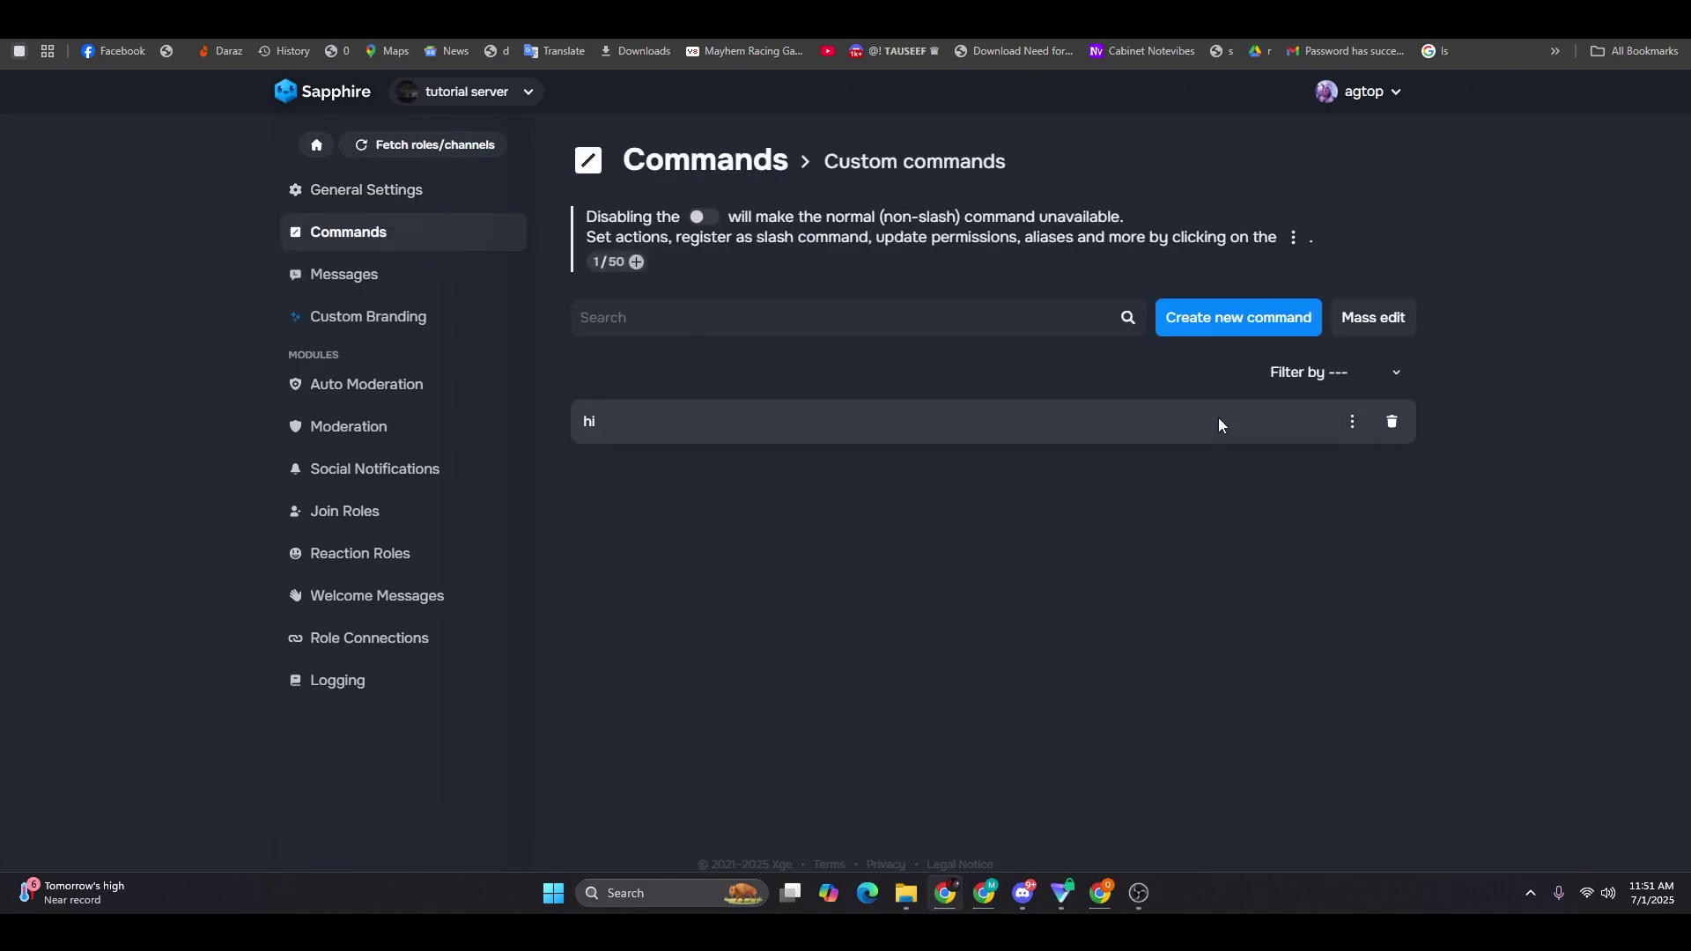
click(1352, 422)
click(1191, 317)
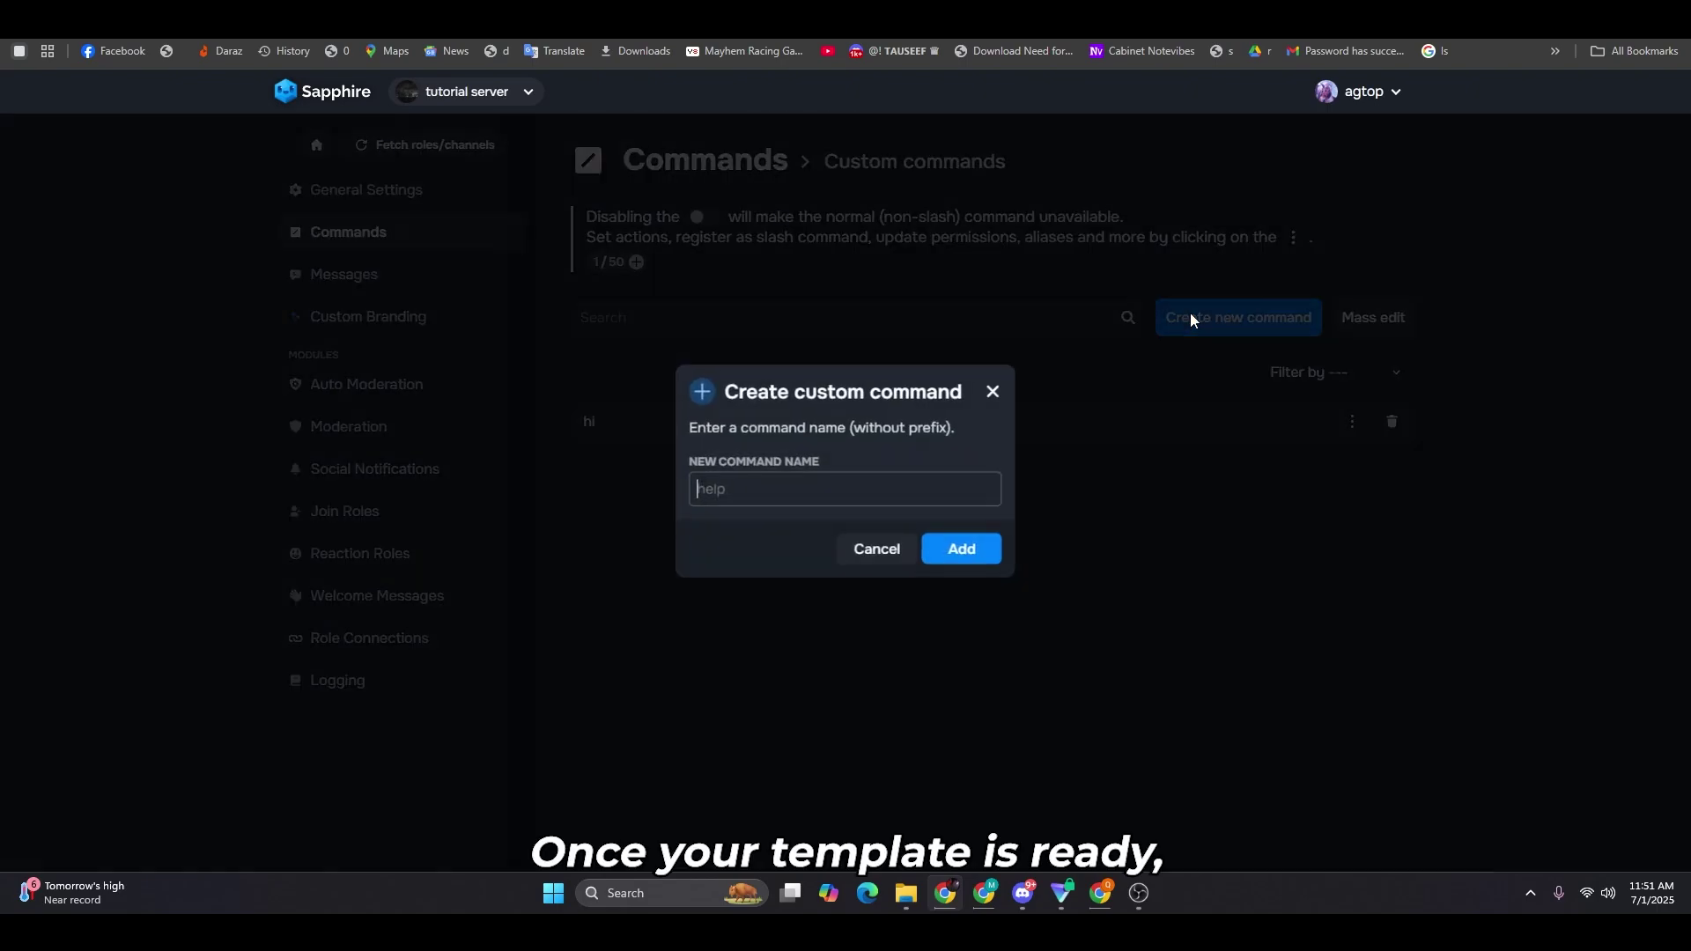
text(greet)
key(Return)
- Add a Send message action using the hi template to the greet command and save the changes
click(650, 469)
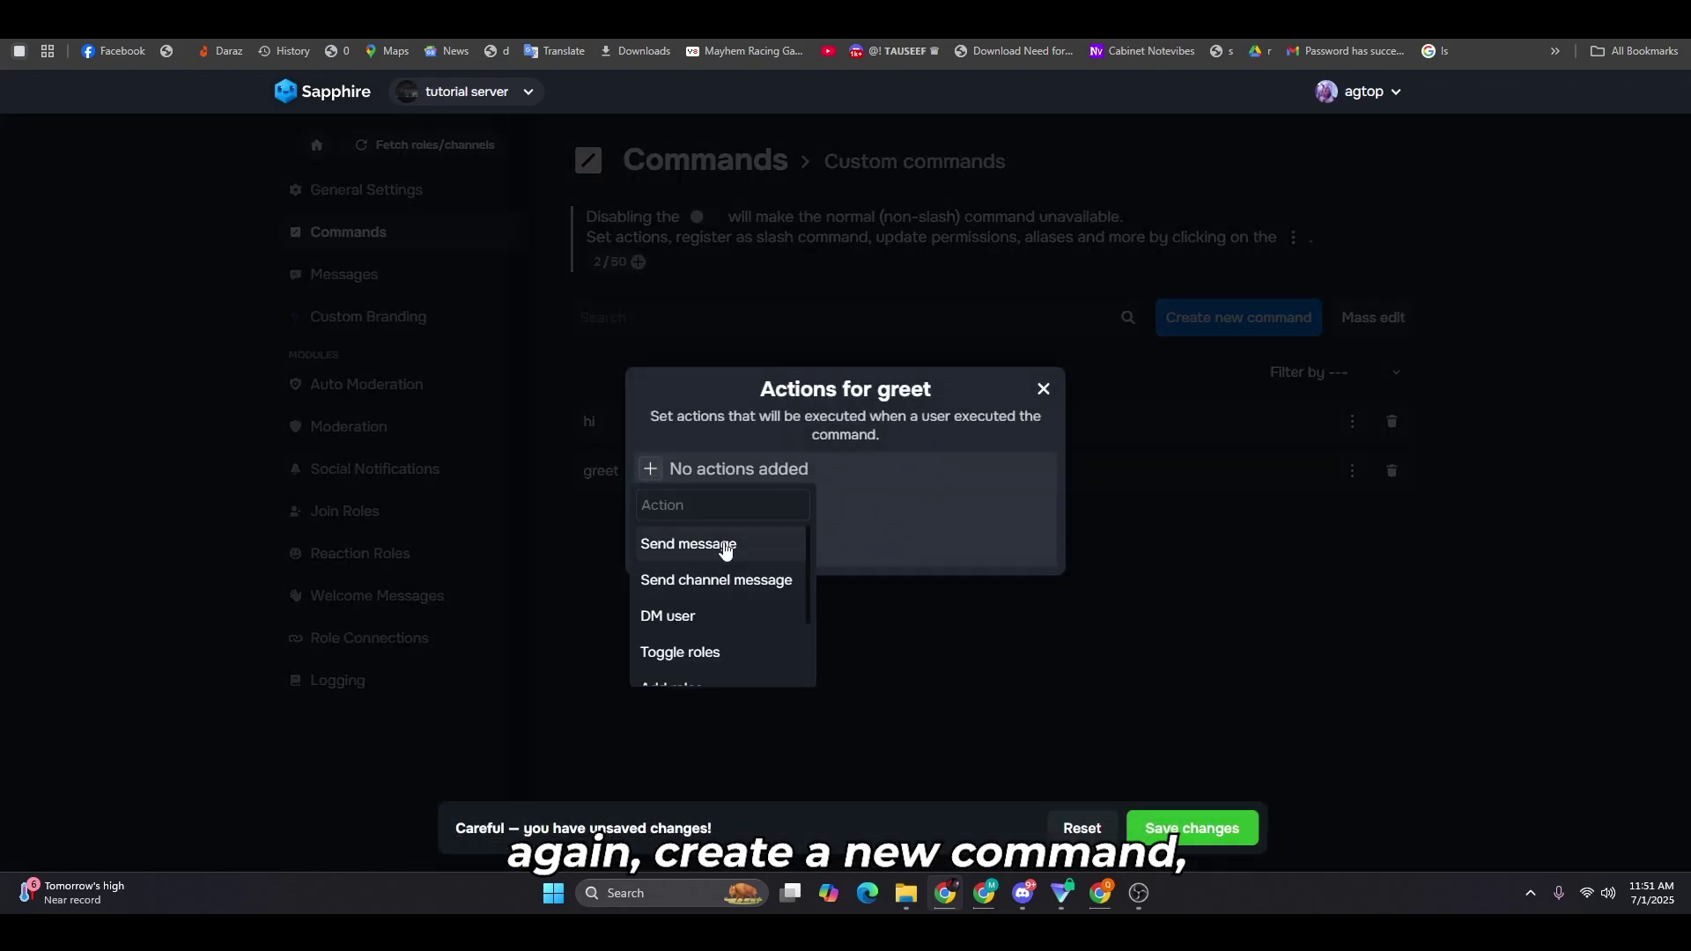
click(688, 543)
click(713, 443)
click(669, 490)
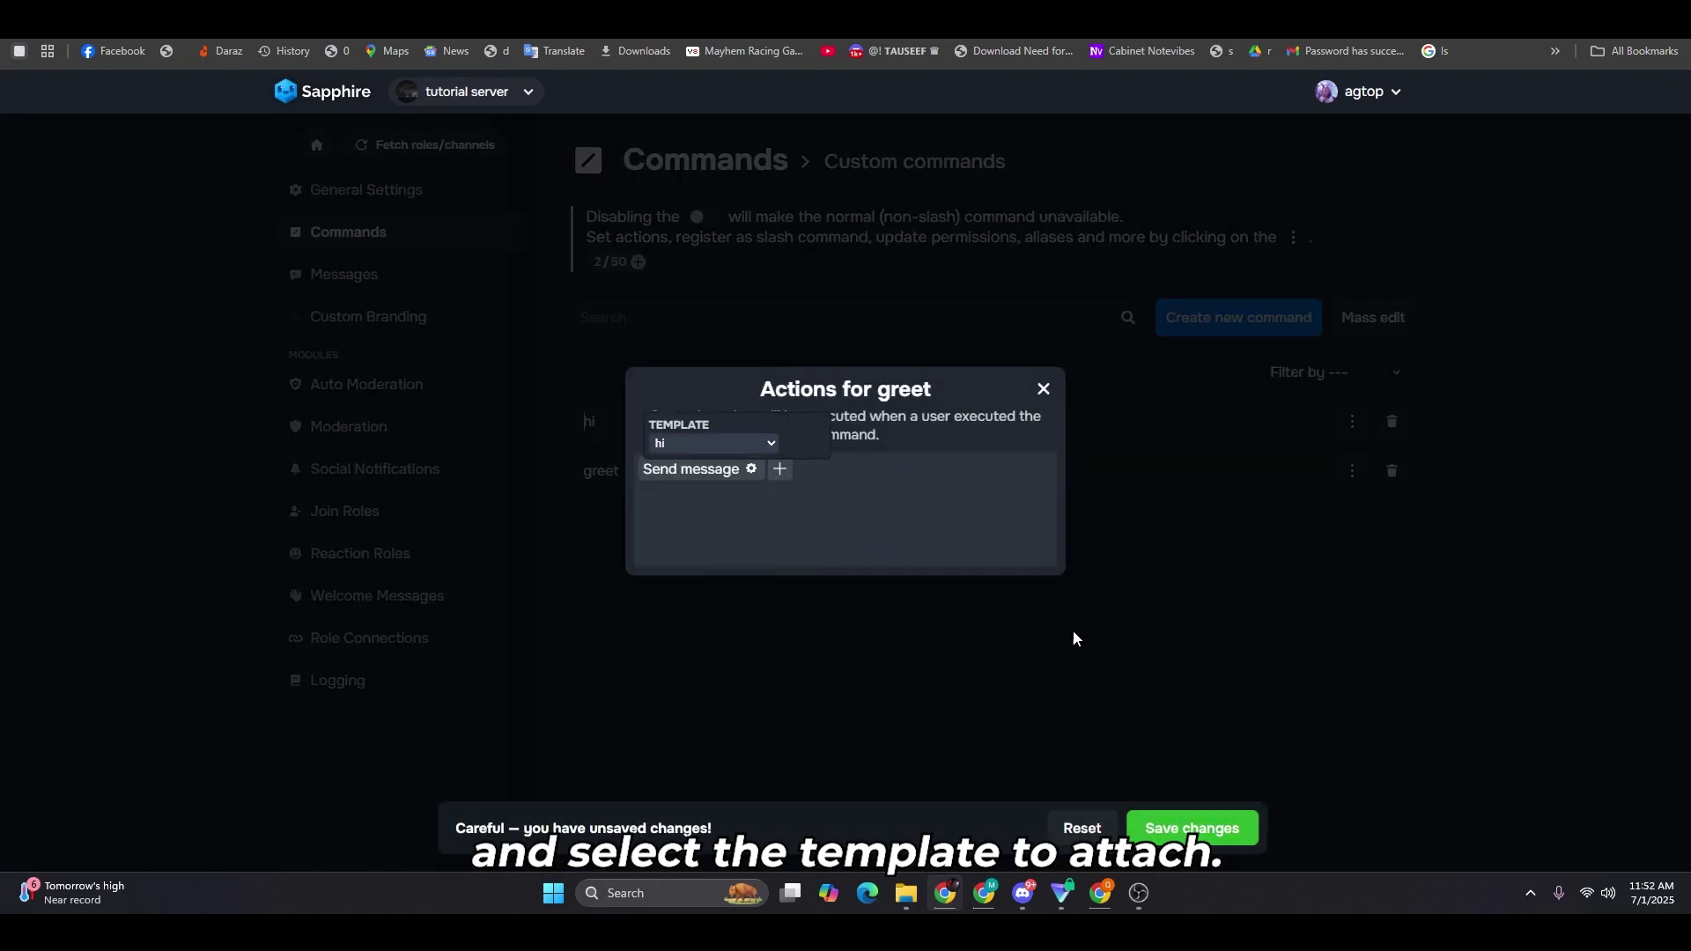
click(1221, 828)
click(1298, 680)
- Register the hi custom command as the slash command /hi with ephemeral responses
click(1353, 422)
click(1339, 493)
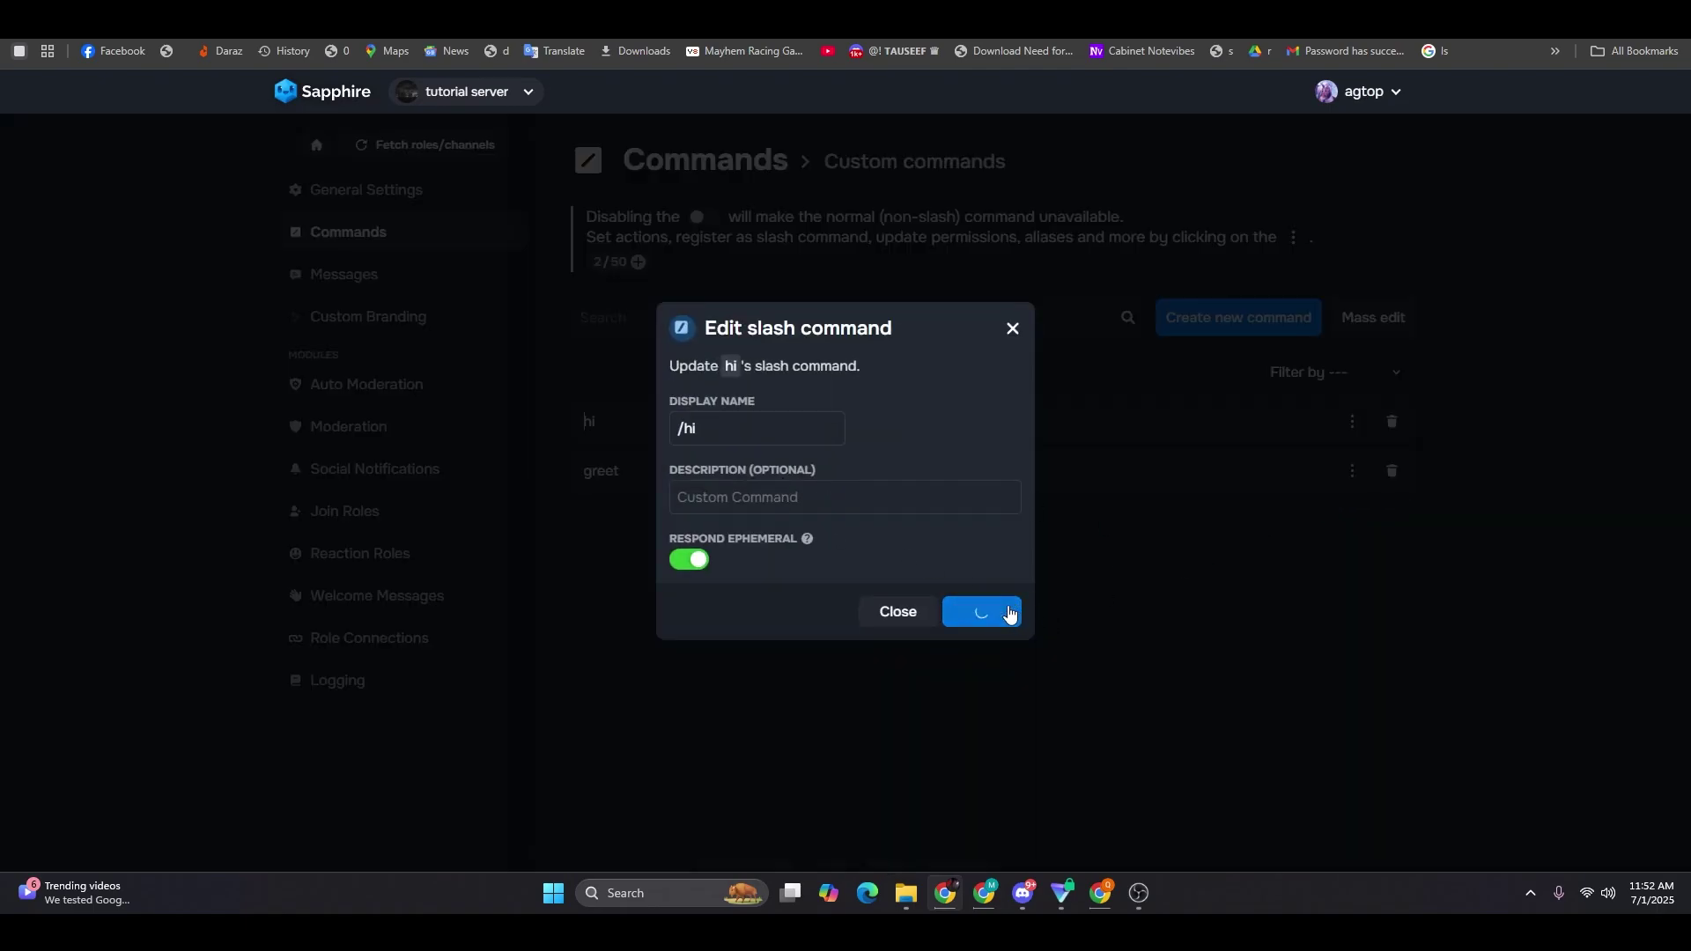
click(1157, 676)
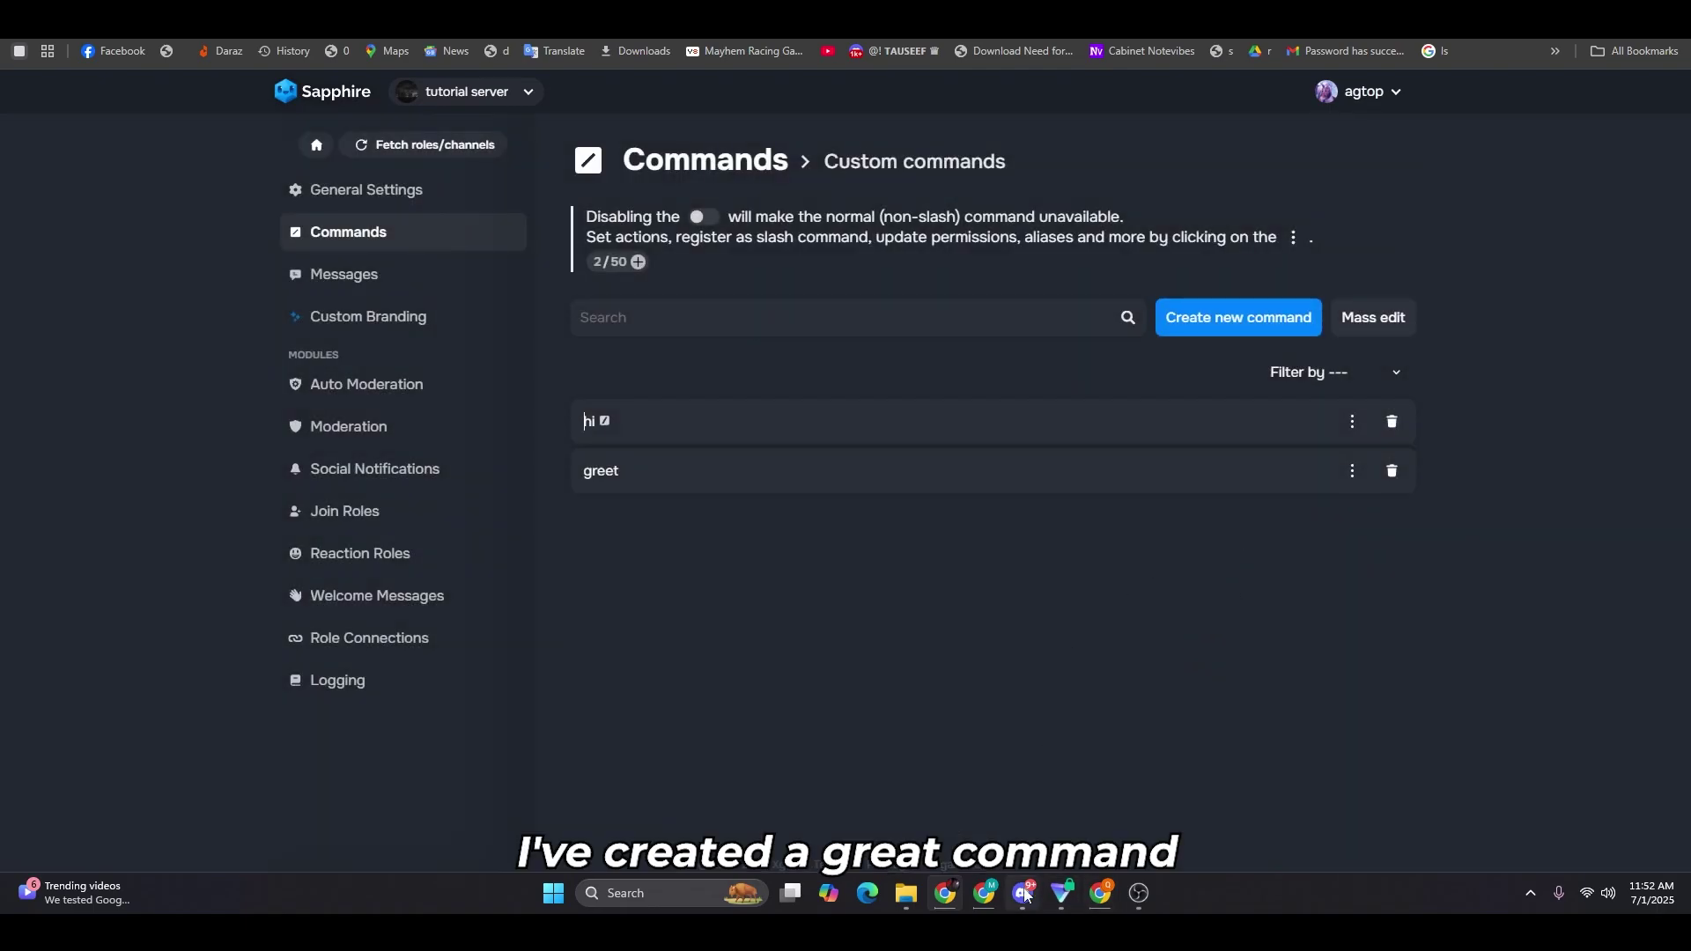
- Register the greet custom command as the slash command /greet with ephemeral responses
click(1352, 472)
click(1295, 538)
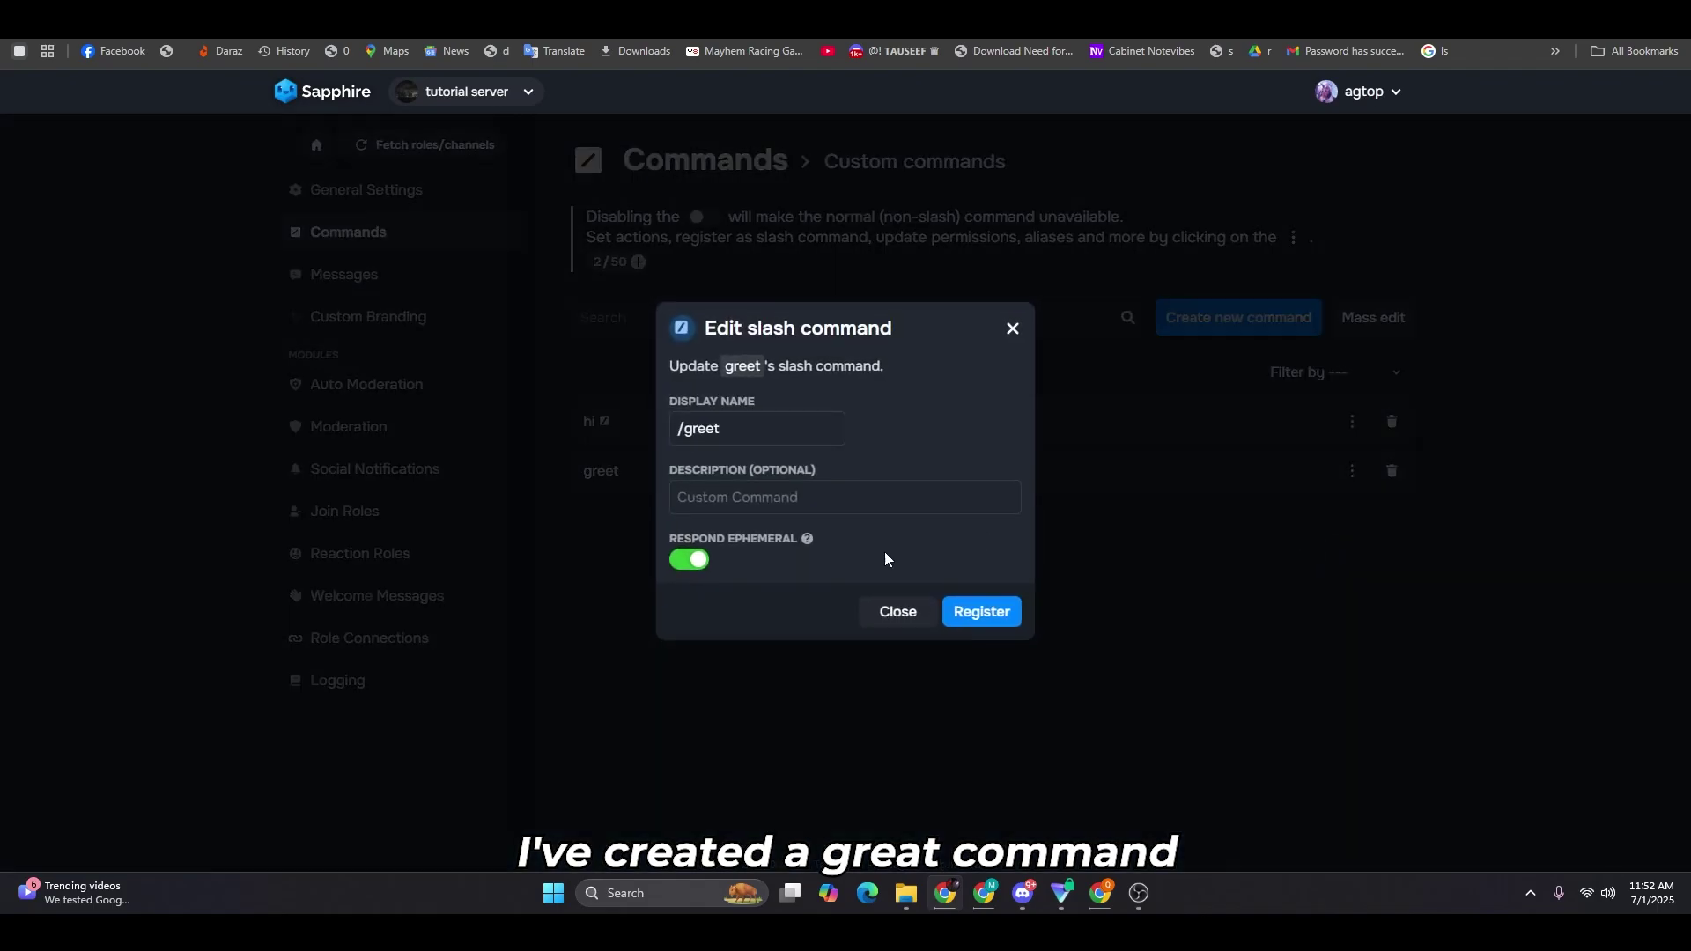
click(969, 614)
- Switch to Discord and run the /greet slash command in the chat channel
click(1010, 892)
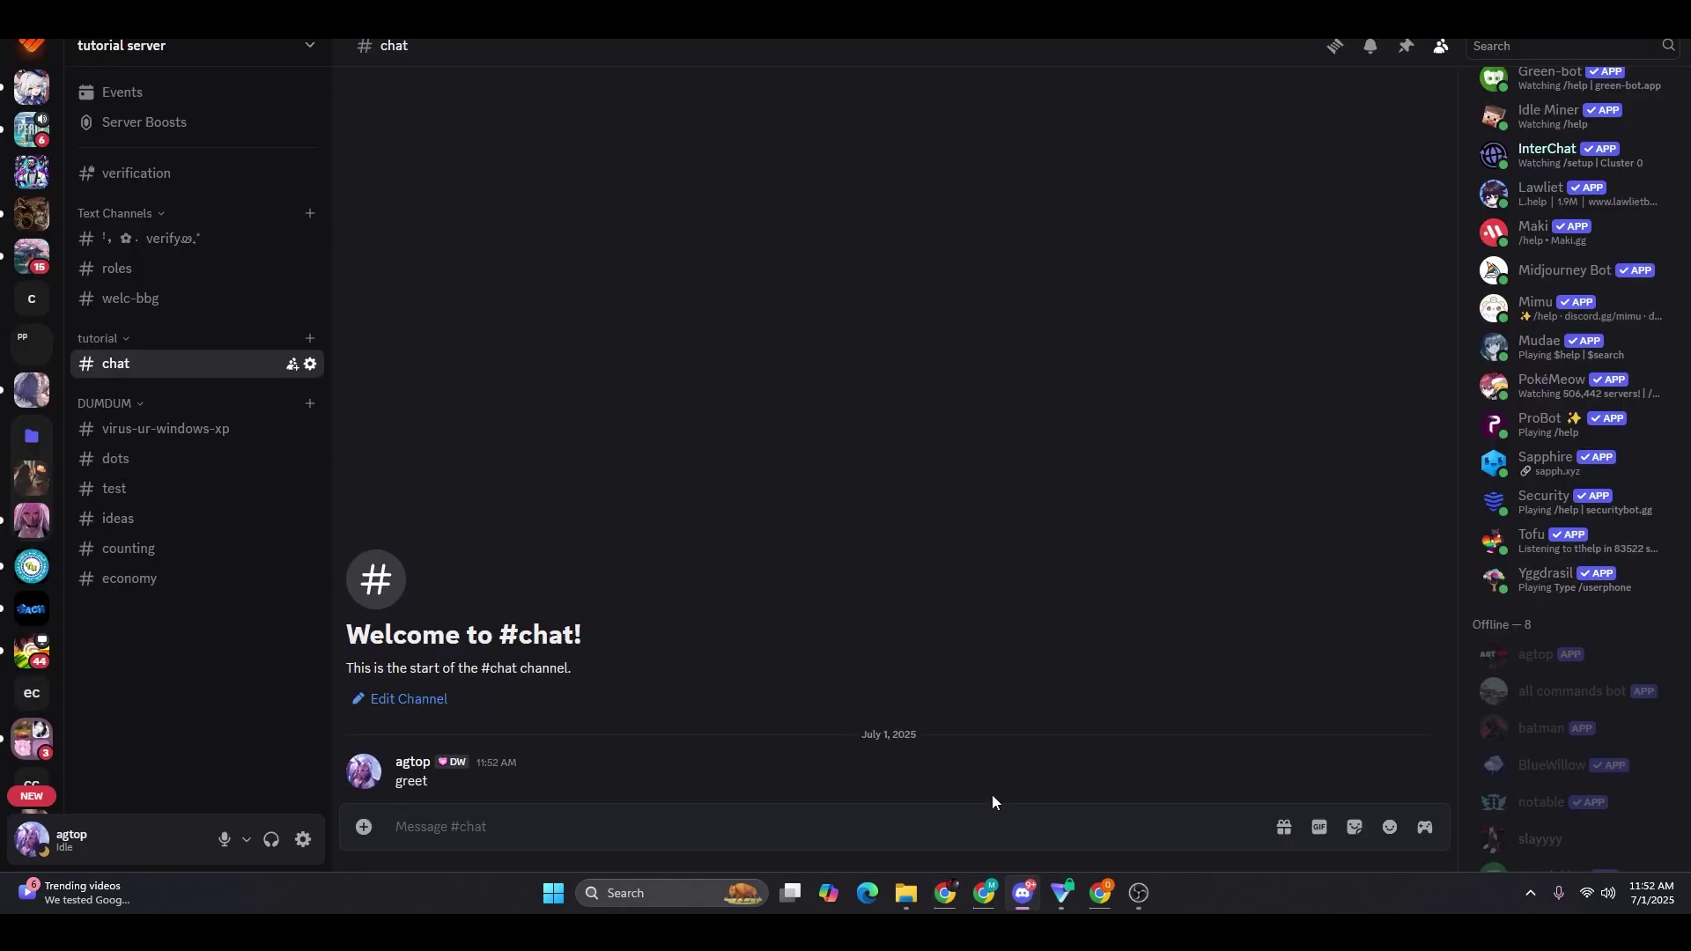
text(/greet)
key(Return)
key(Return)
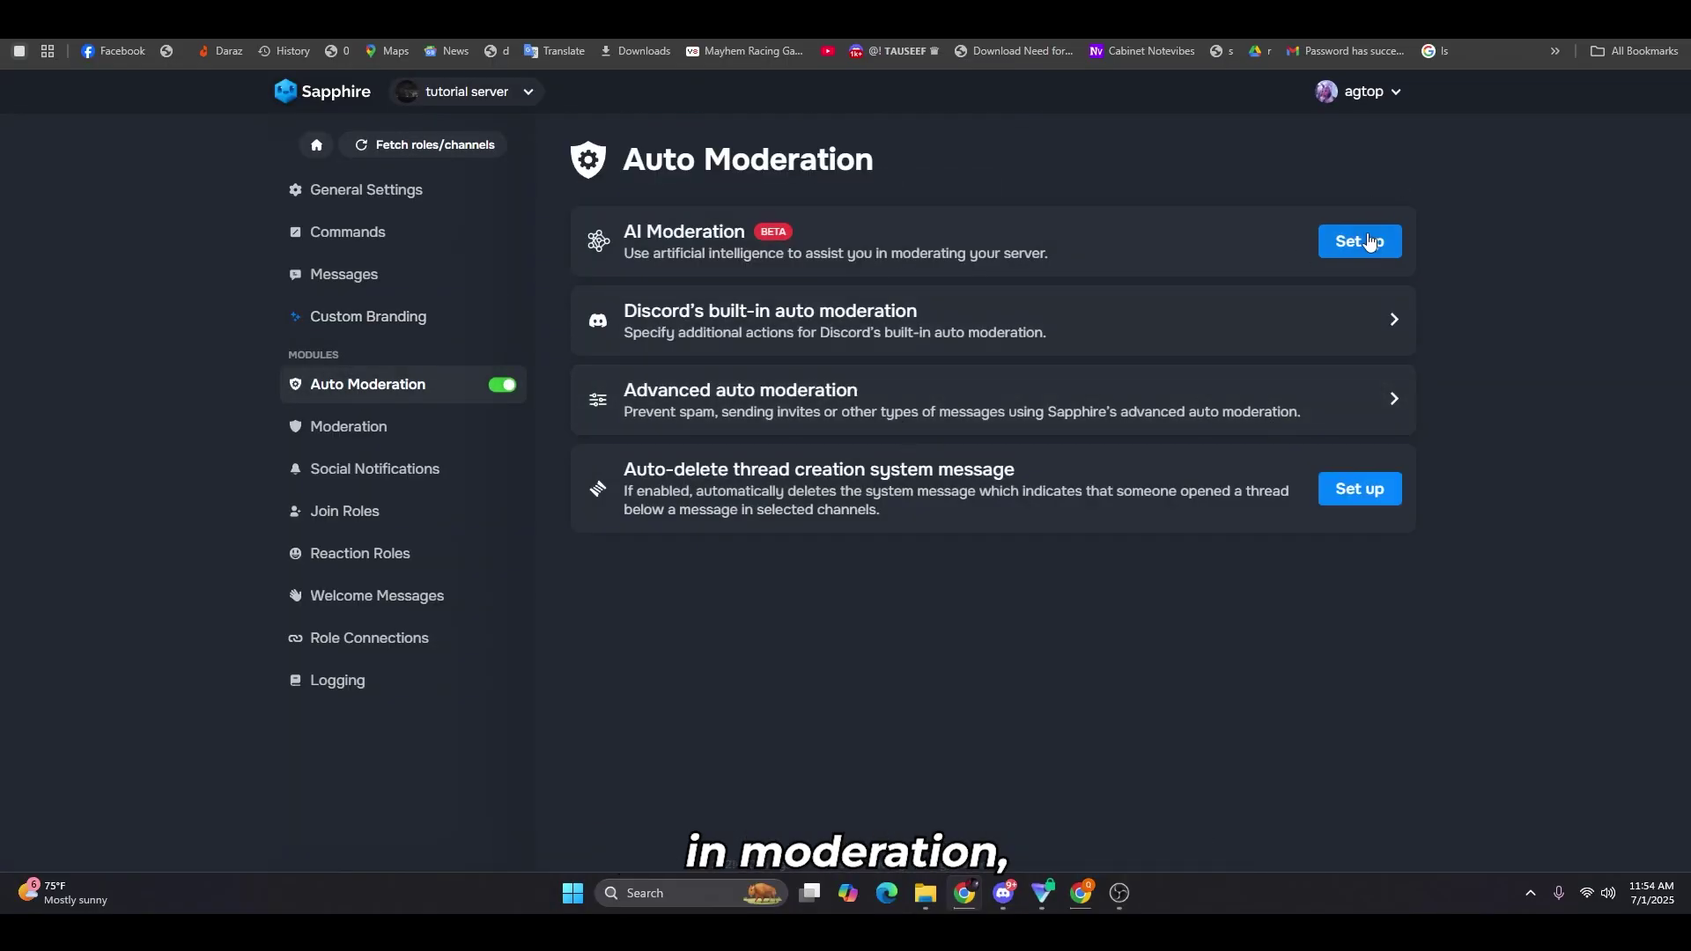
- Start the AI Moderation setup, covering the Insults, Threats, Identity attacks and Other offensive language categories
click(1365, 241)
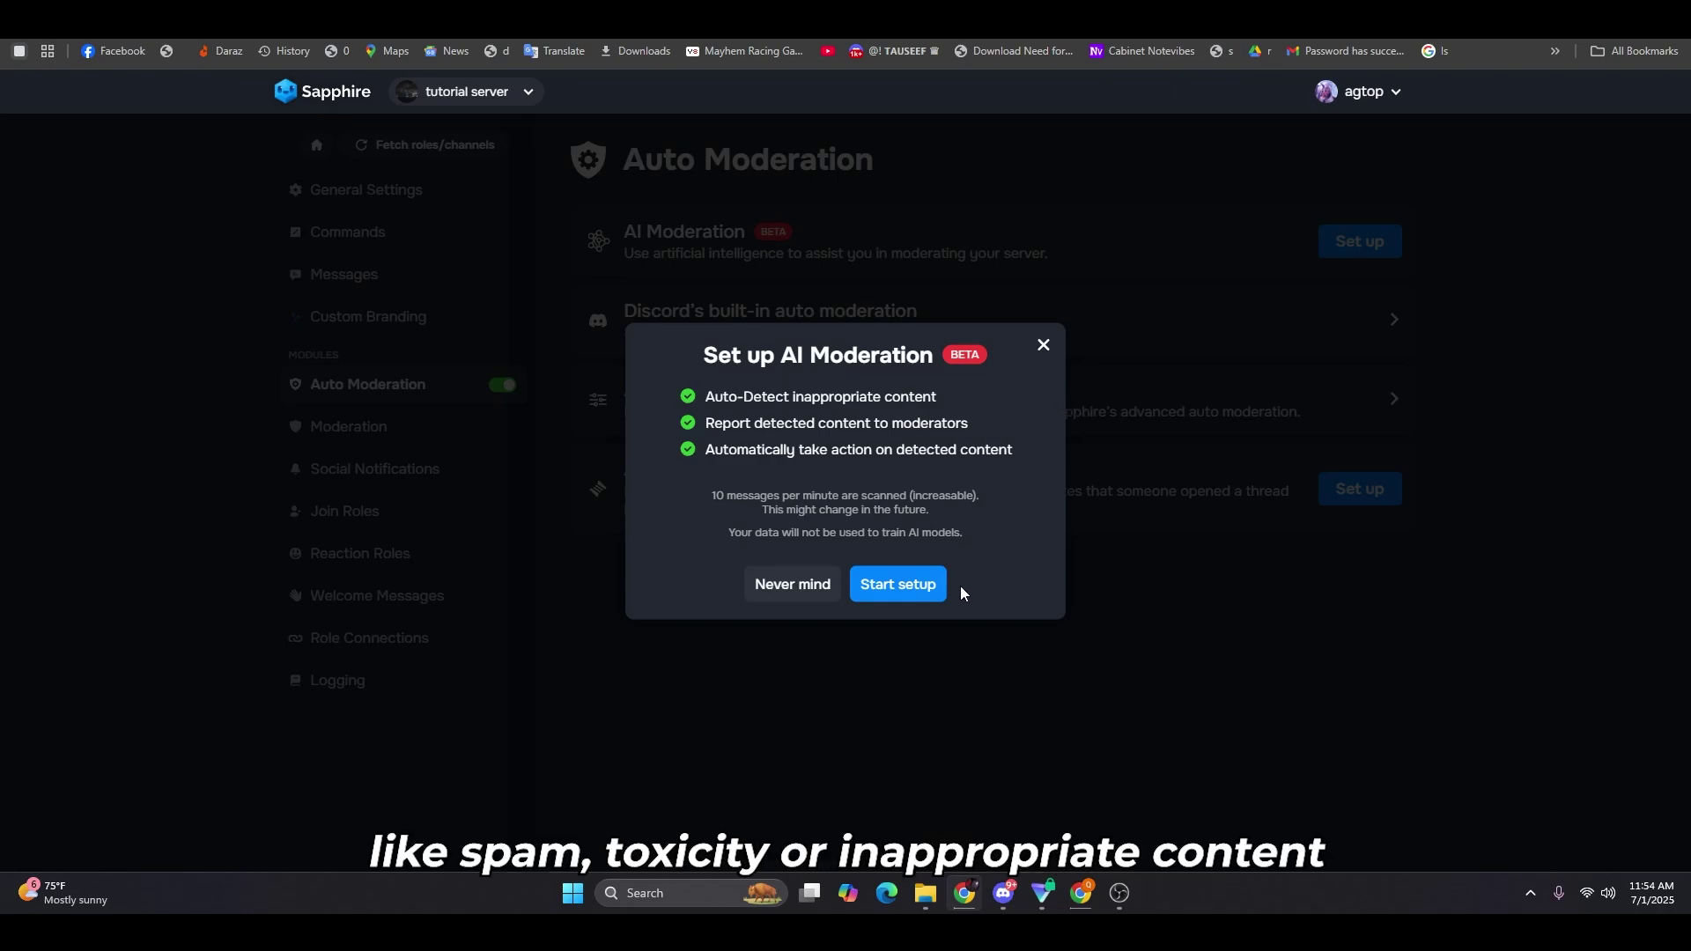
click(898, 586)
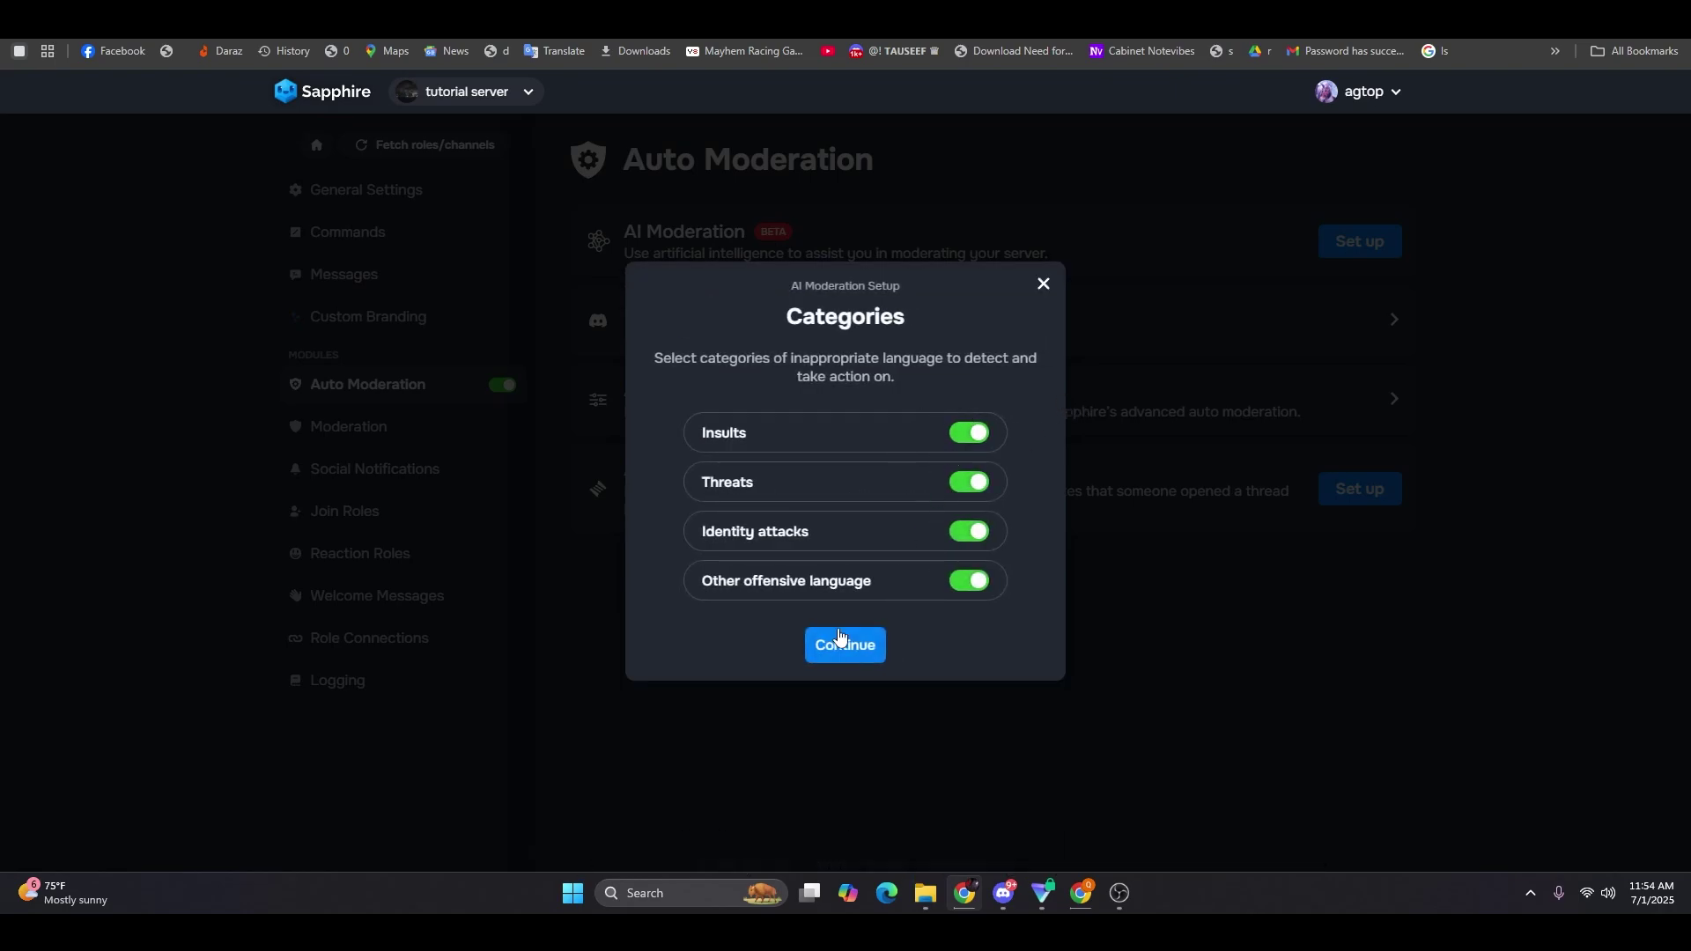
click(883, 648)
- Set AI Moderation to report to moderators in the virus-ur-windows-xp channel and to delete inappropriate messages
click(981, 477)
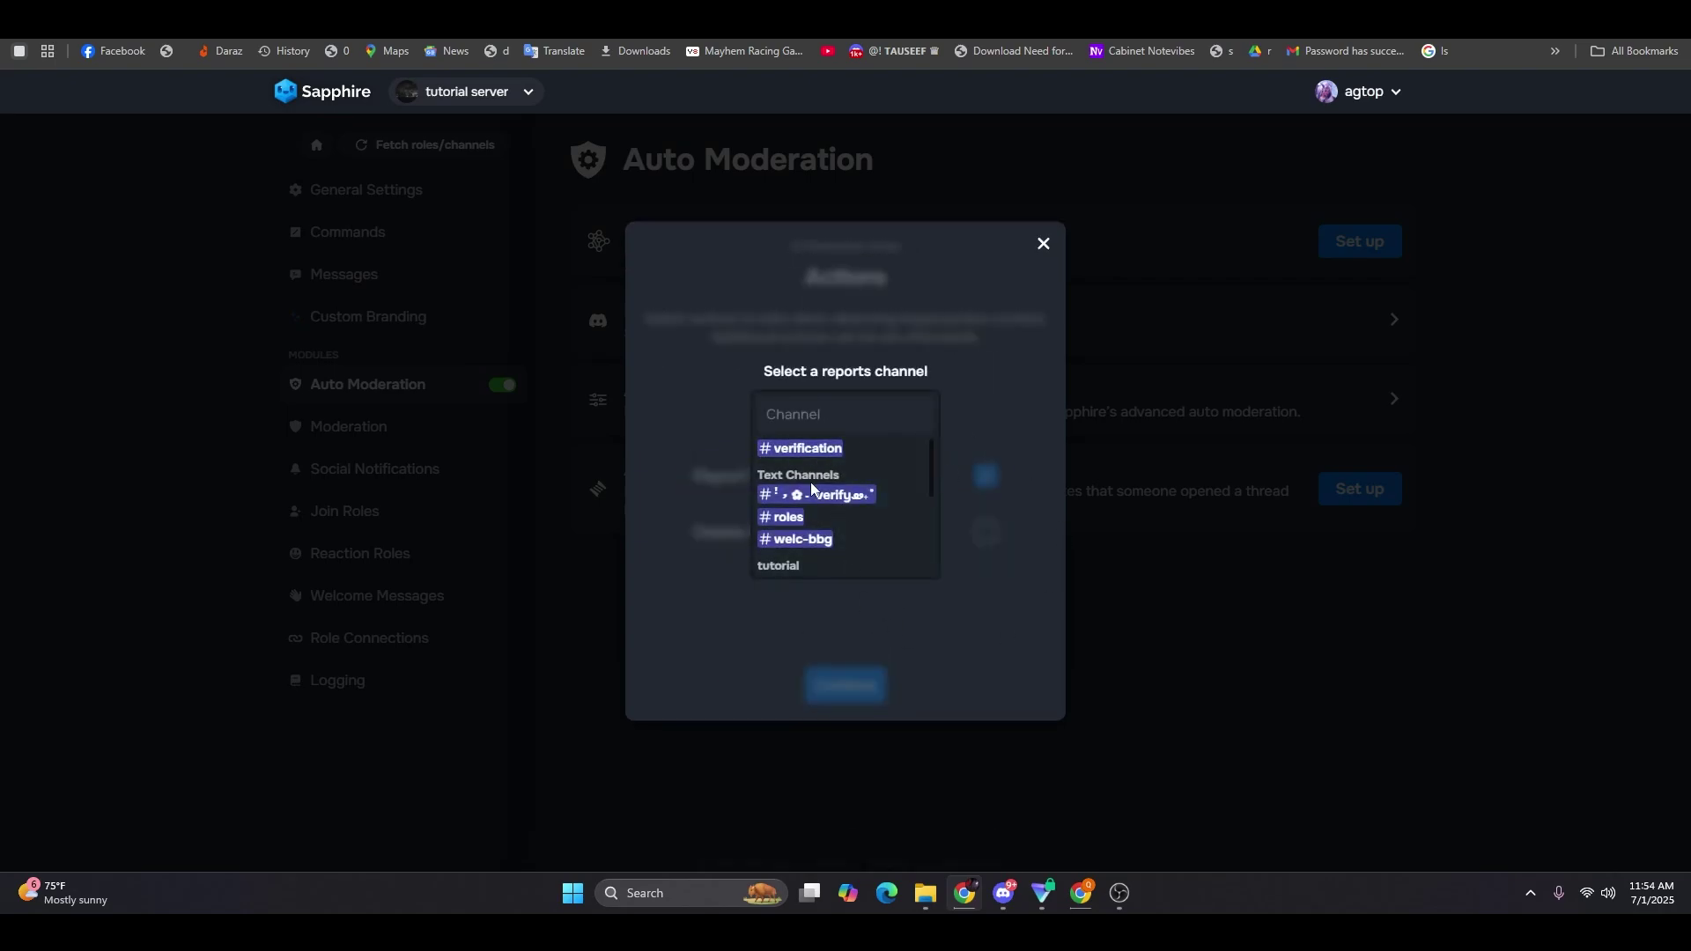
scroll(811, 487, down, 3)
scroll(826, 564, up, 1)
click(818, 544)
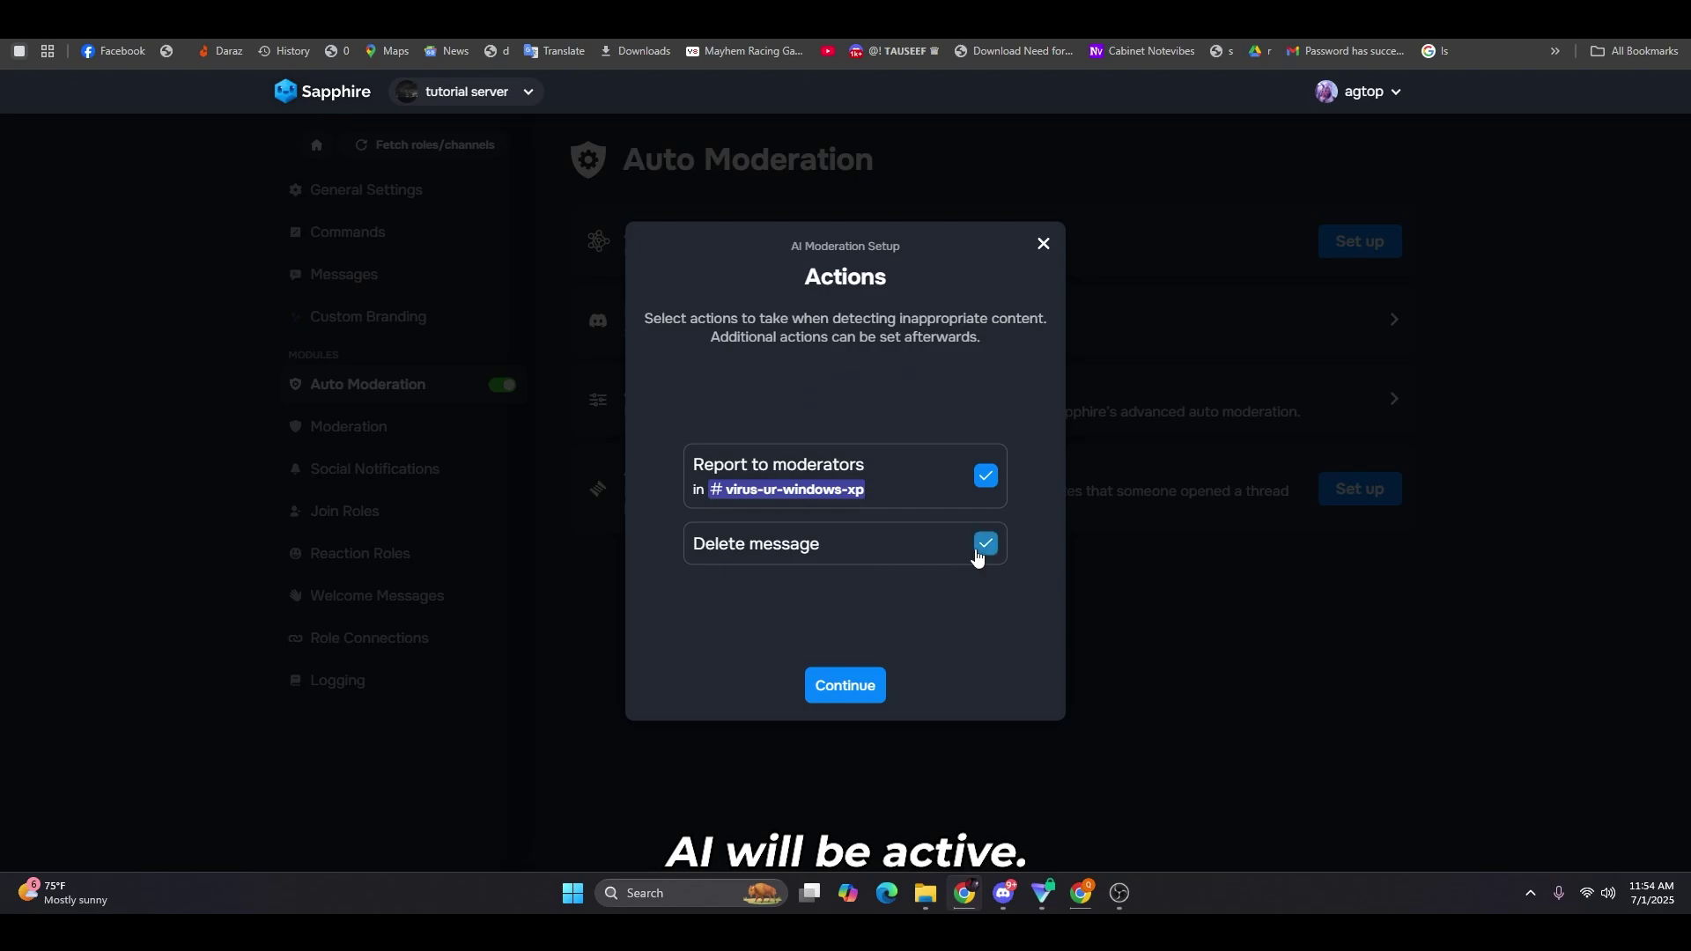
click(846, 686)
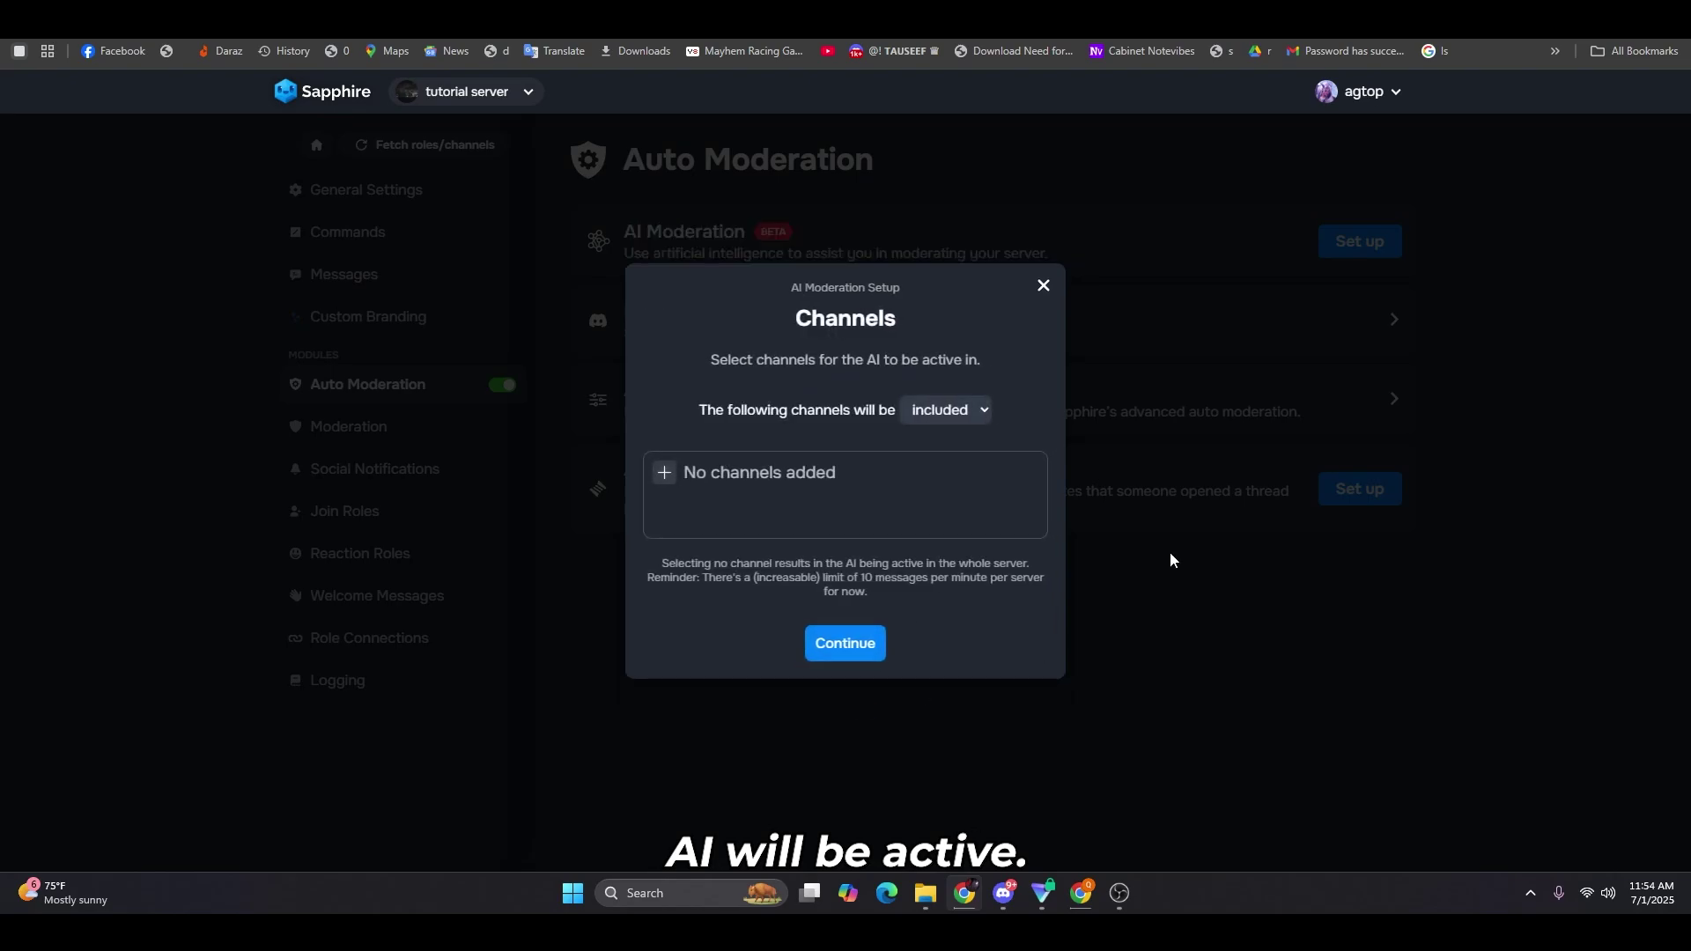
- Include the chat and test channels in AI Moderation, finishing the setup and saving the changes
click(941, 409)
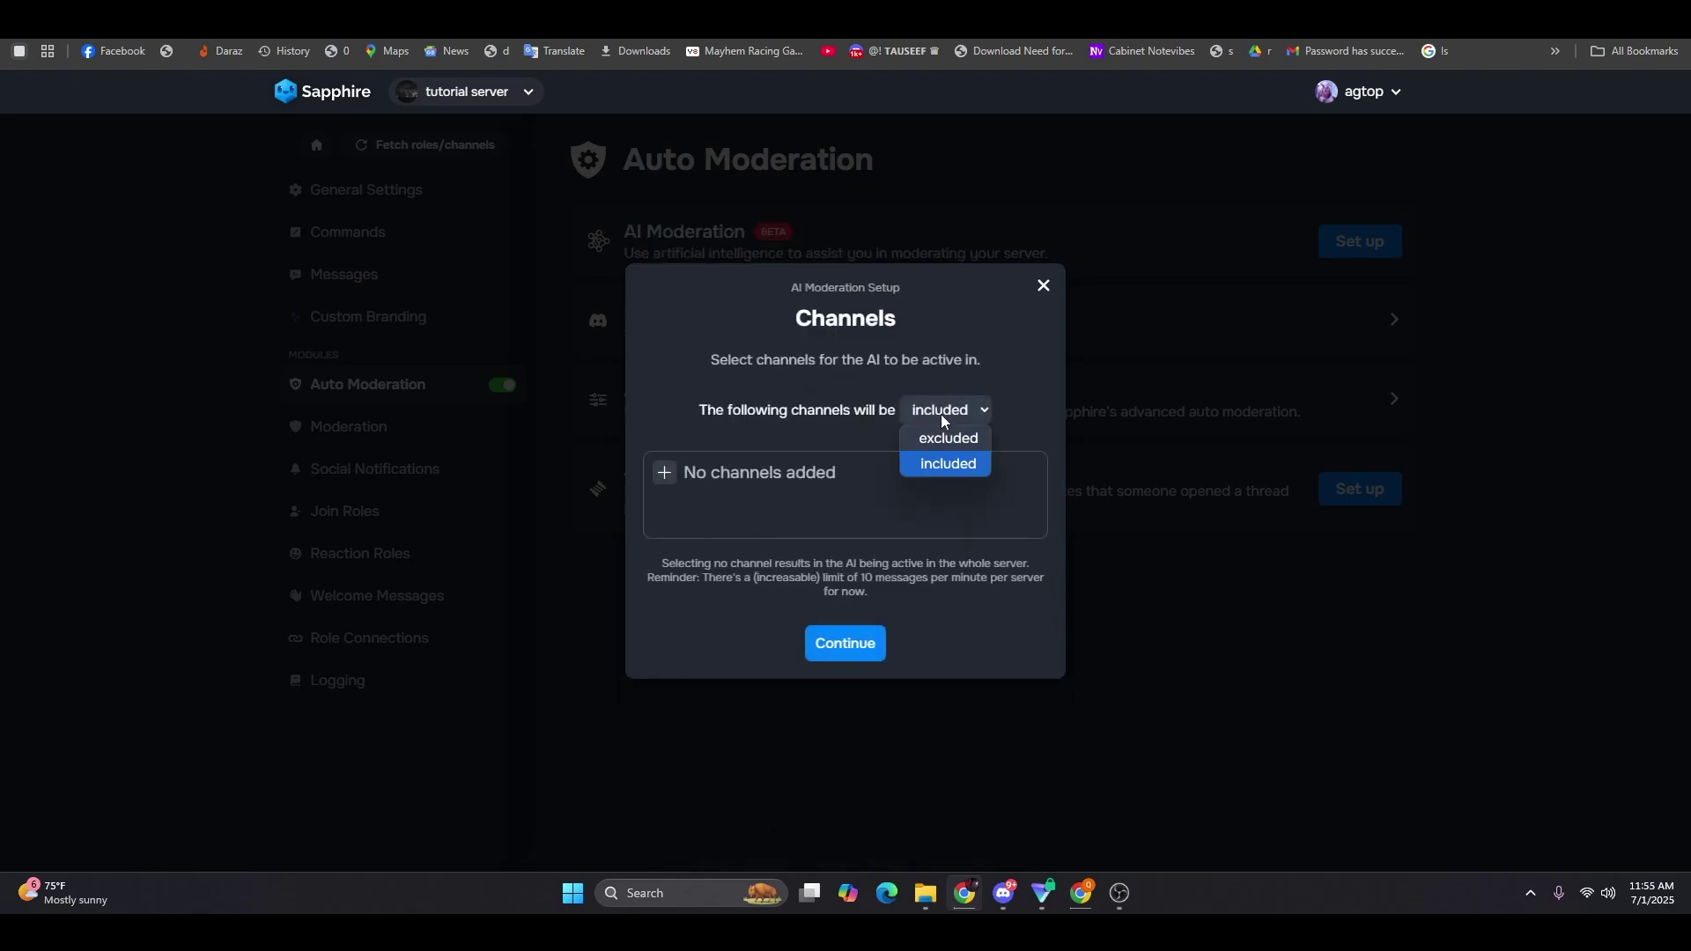
click(664, 475)
scroll(692, 618, down, 2)
click(678, 592)
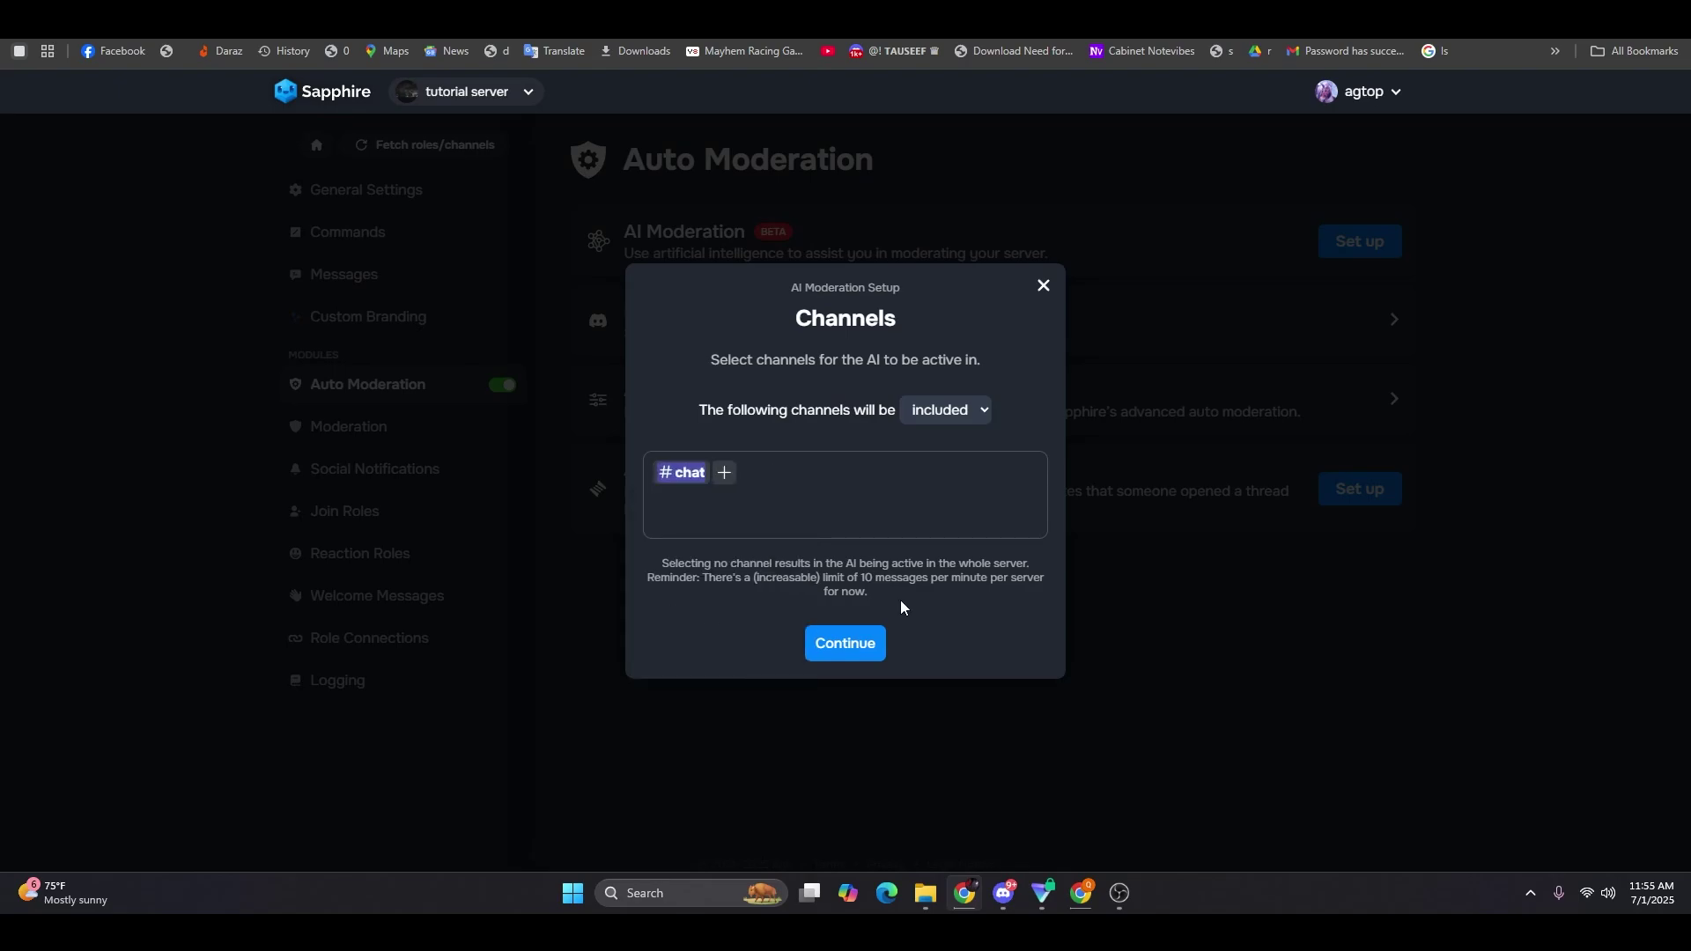
click(731, 474)
scroll(713, 586, down, 5)
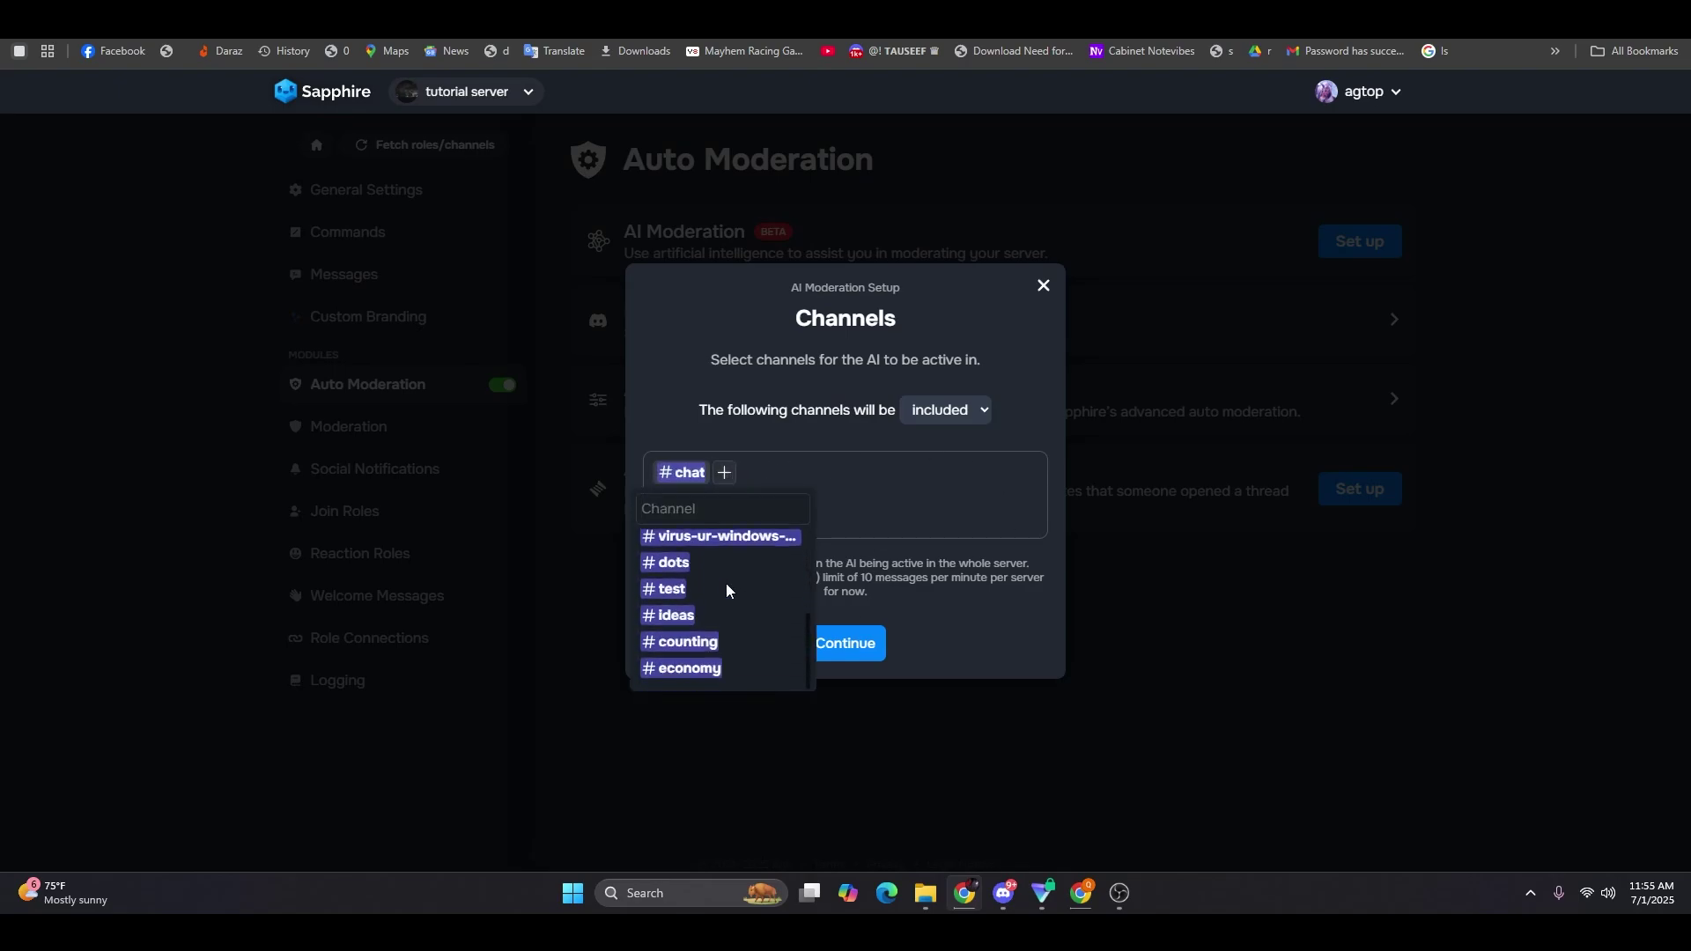
click(678, 590)
click(879, 654)
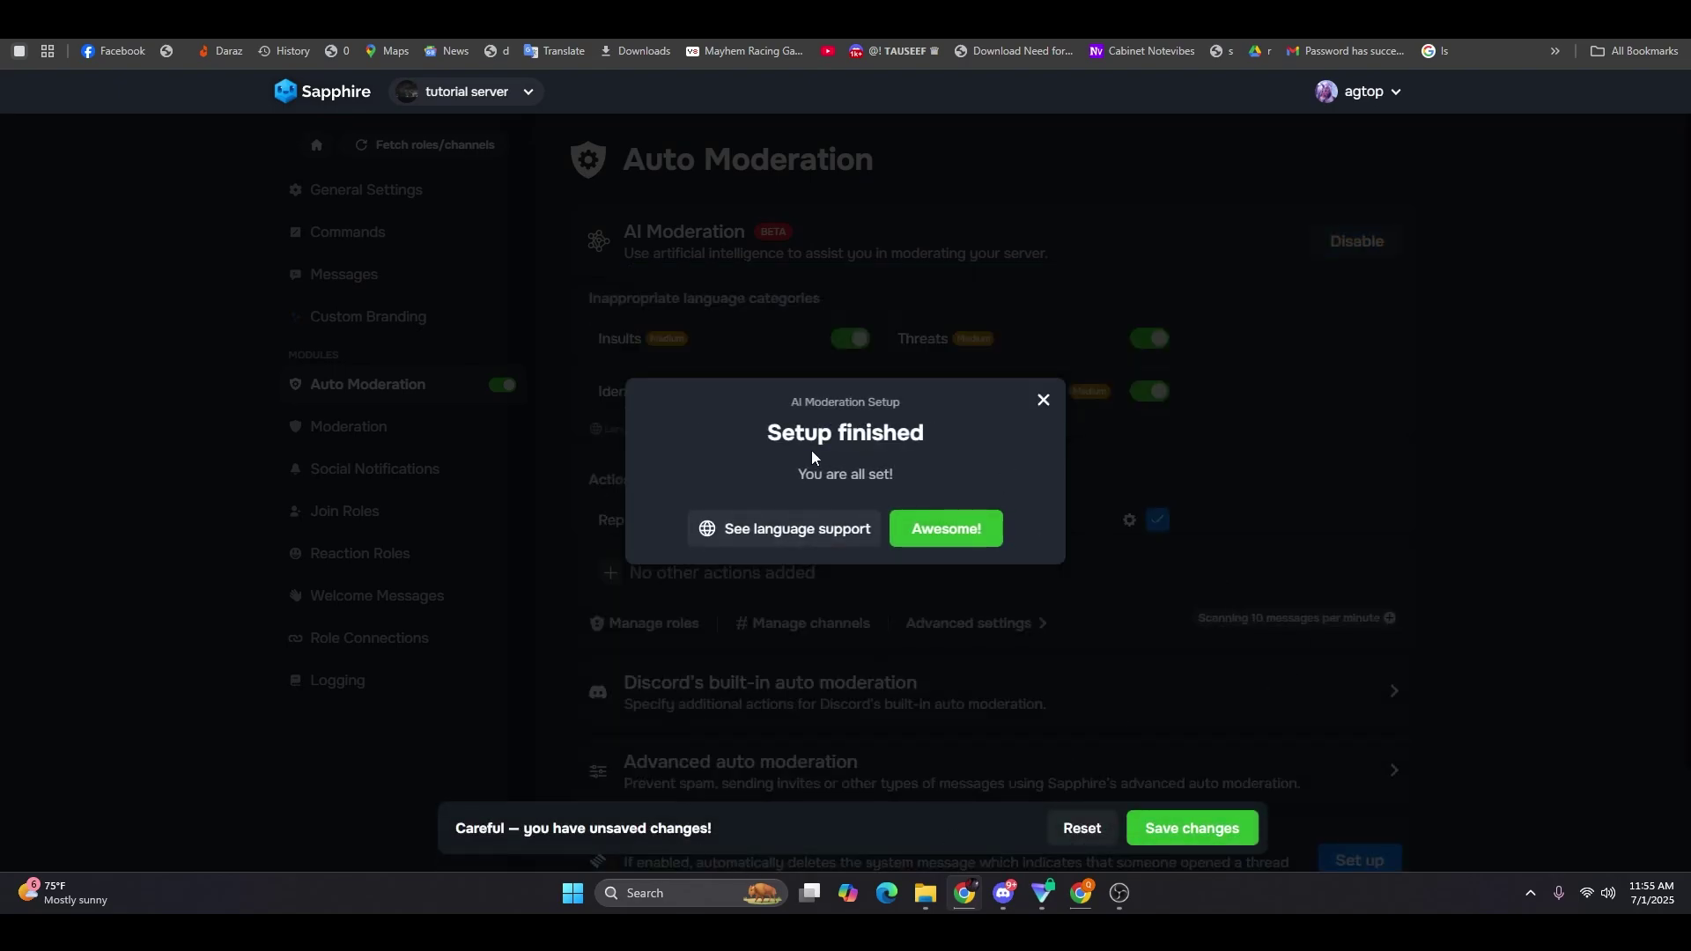
click(956, 529)
click(1192, 828)
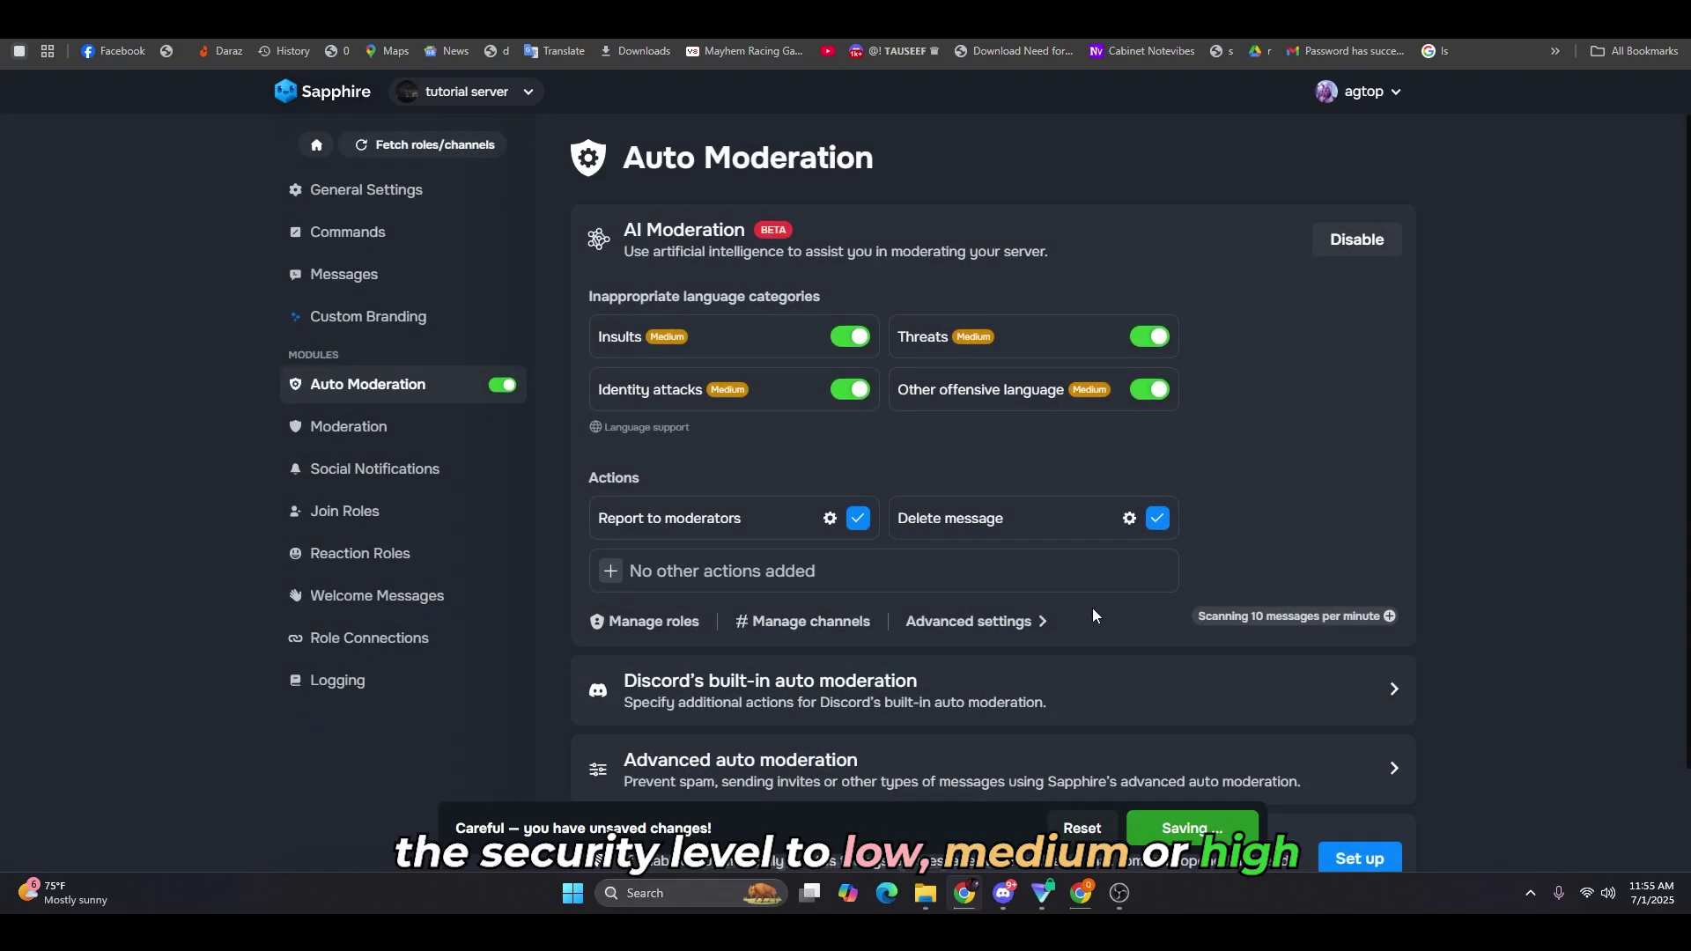
- Set the AI Moderation sensitivity for Identity attacks to High
scroll(1092, 608, down, 2)
scroll(1092, 604, up, 1)
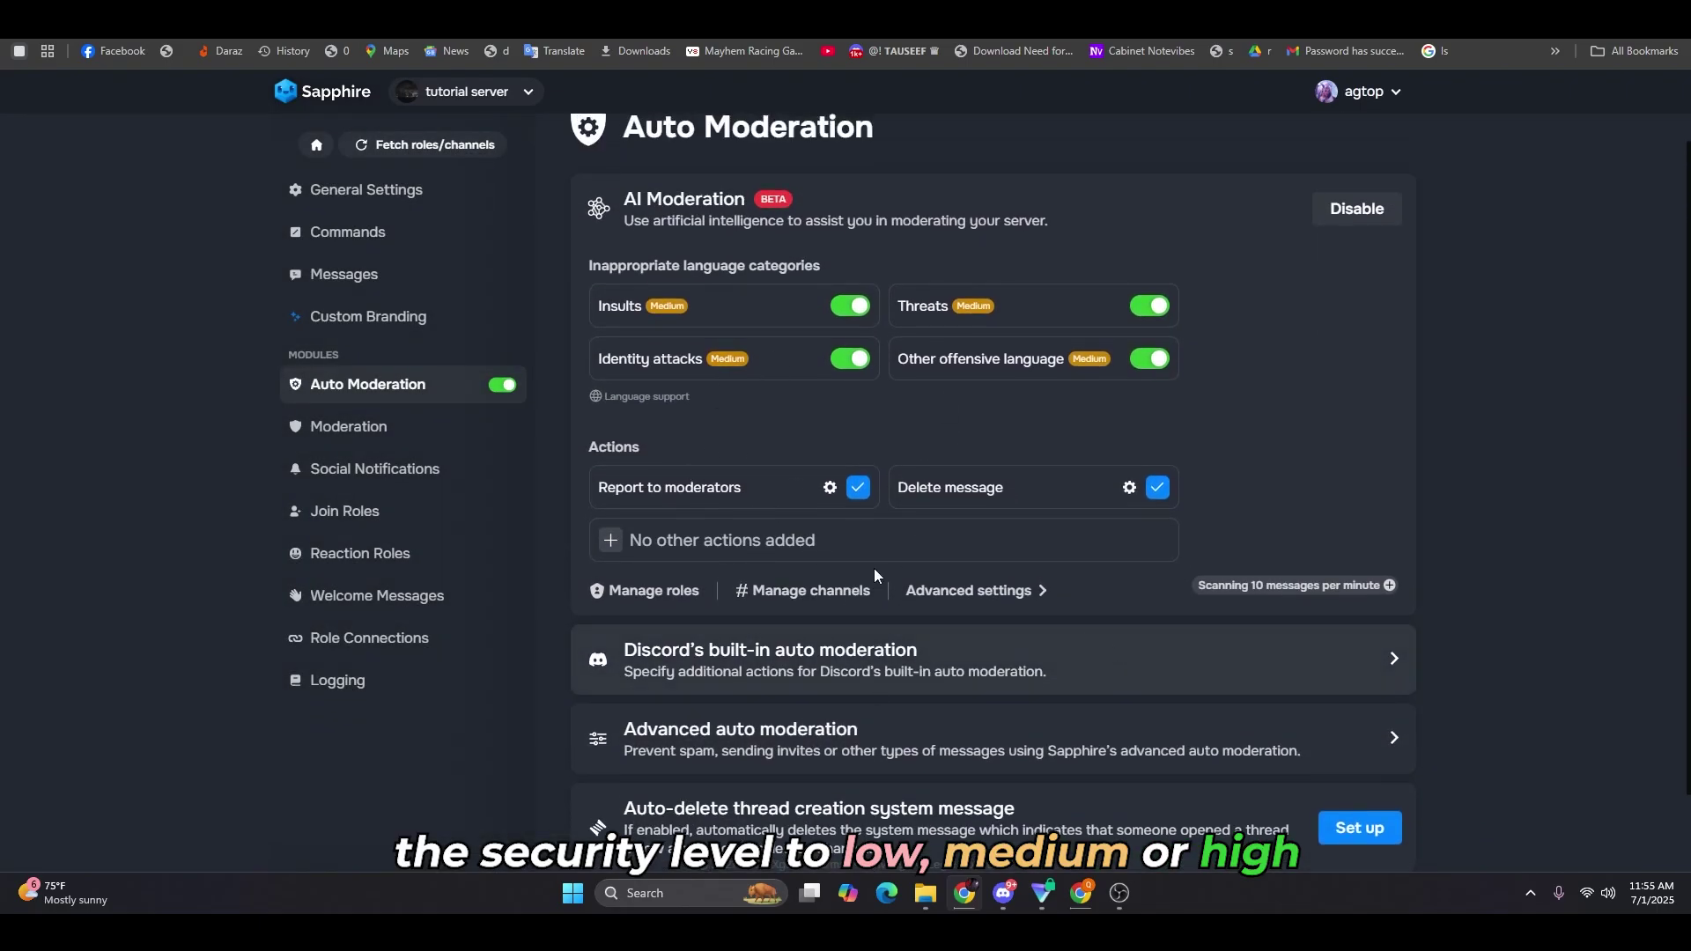
click(724, 359)
click(993, 492)
click(993, 492)
click(992, 491)
click(992, 492)
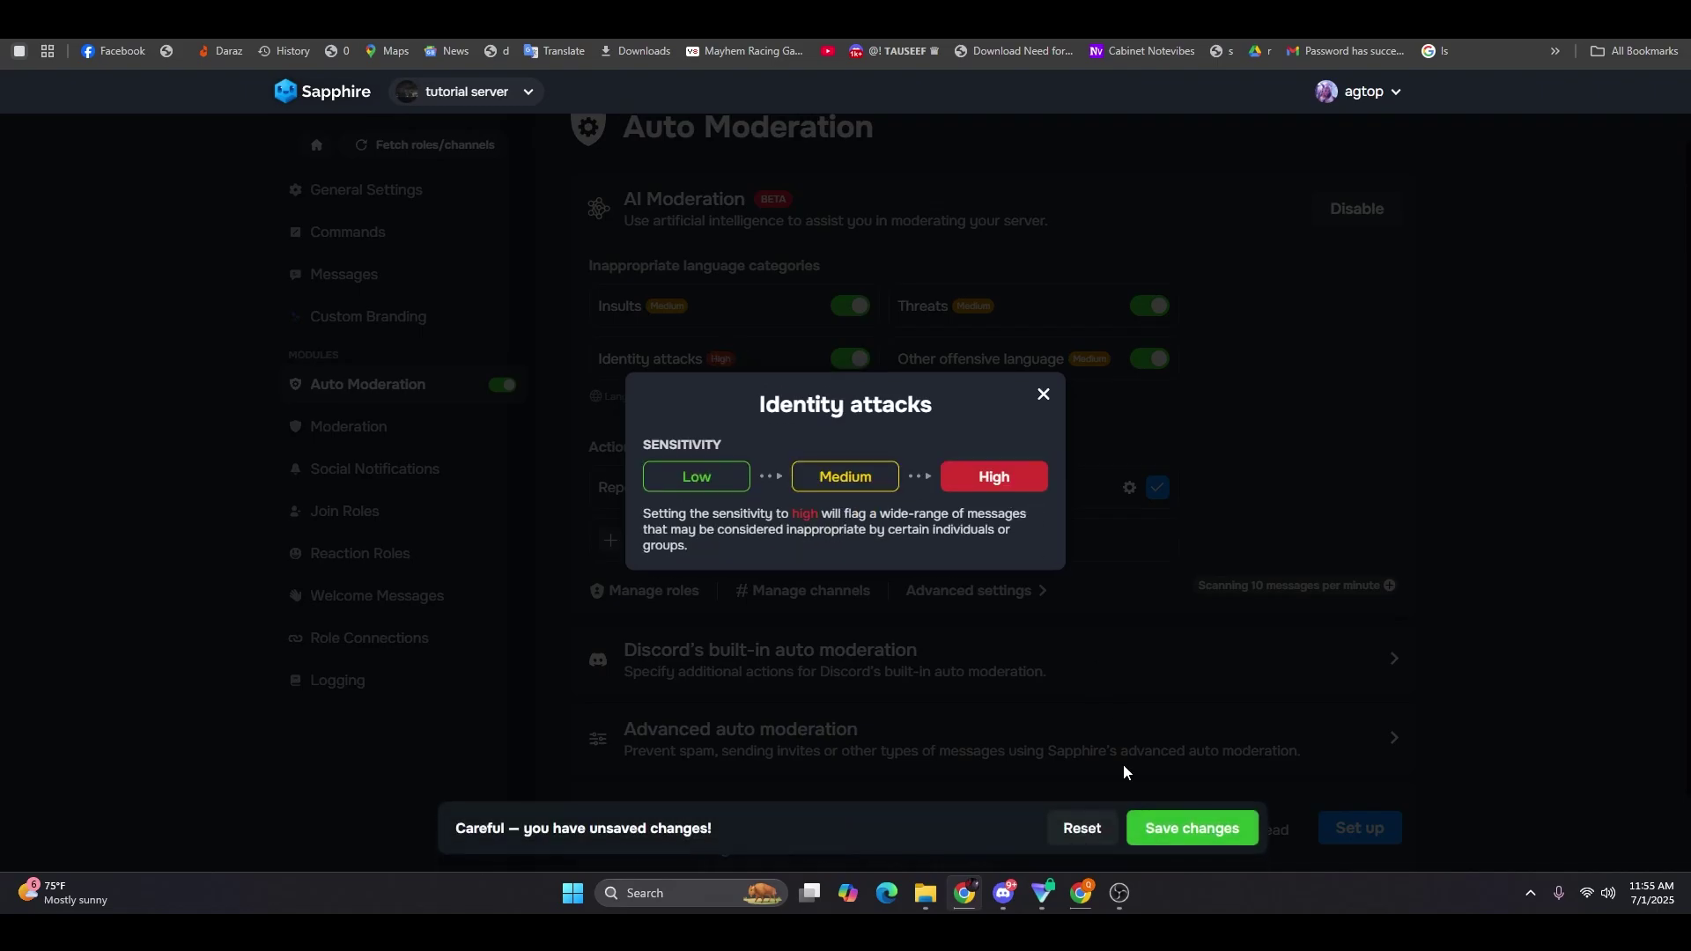
click(1133, 589)
- Try adding a condition to ProBot Rule Bad Words in Discord's built-in auto moderation and discard the change
scroll(1145, 652, down, 2)
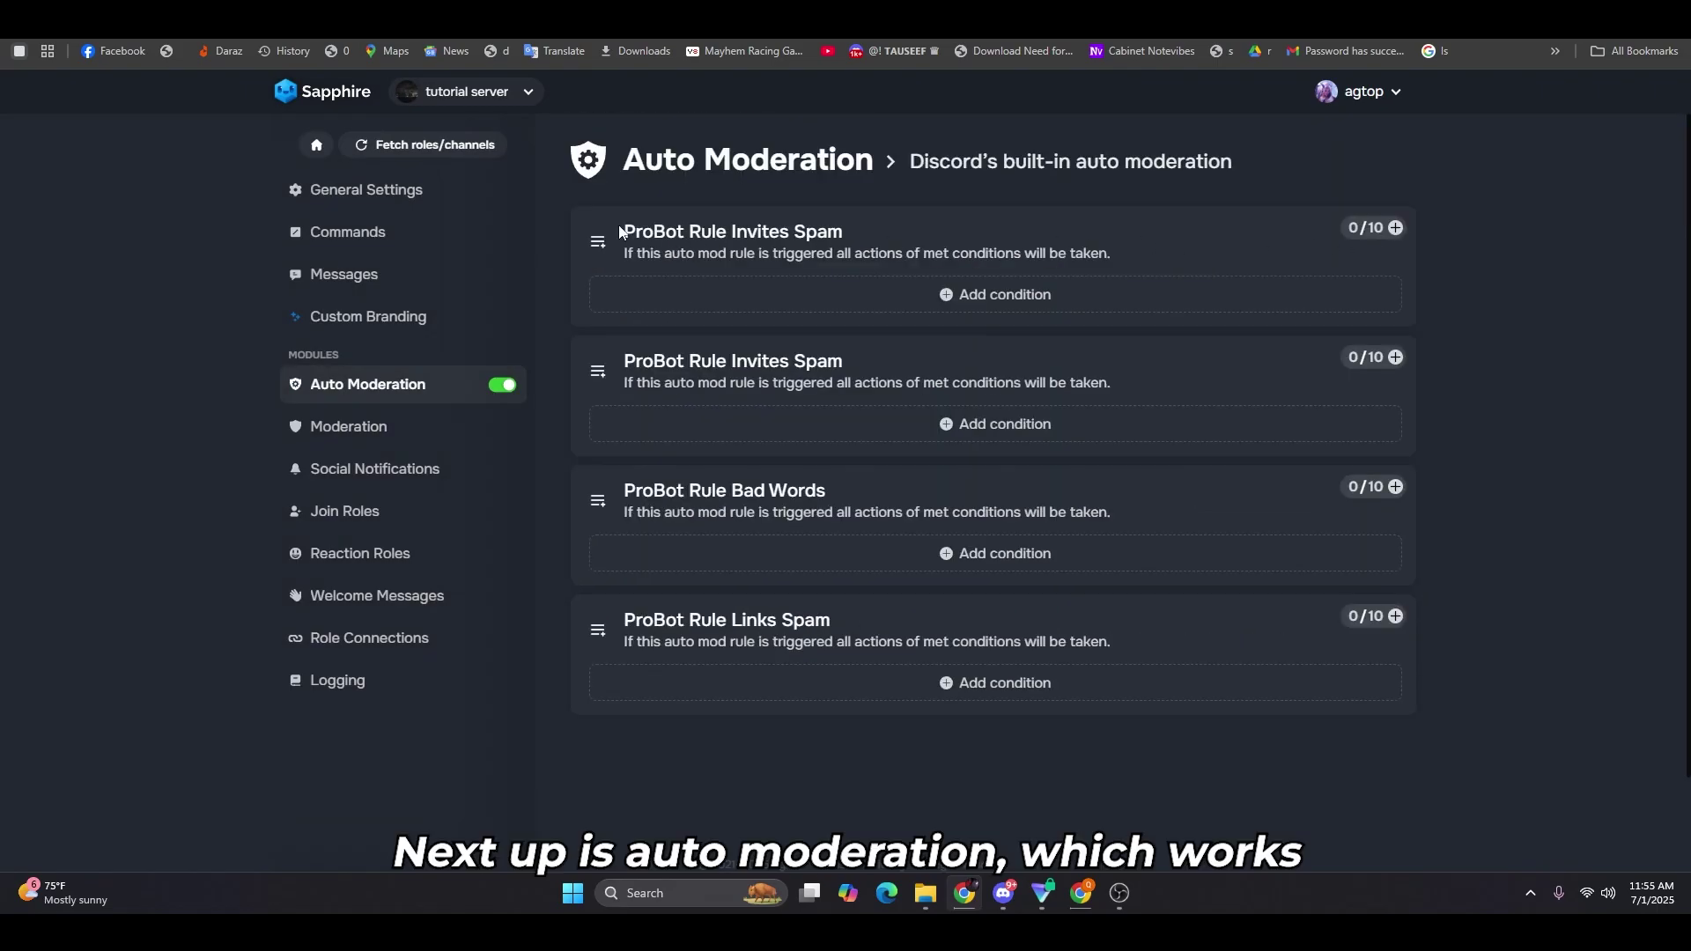
scroll(1531, 333, down, 1)
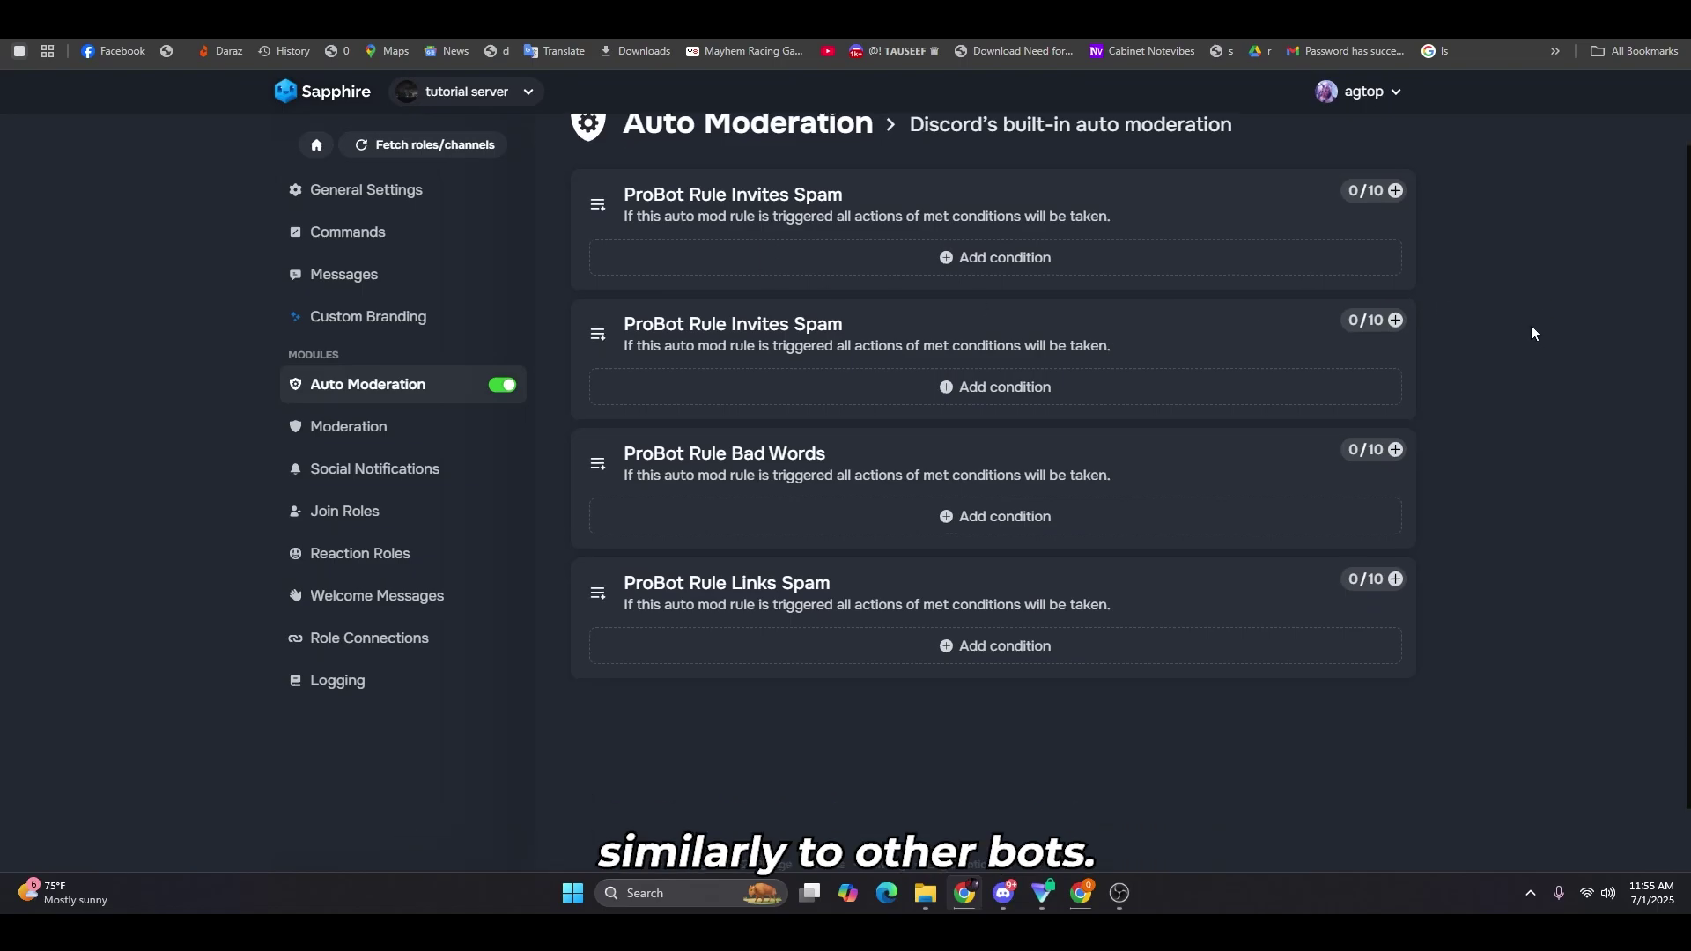
scroll(1498, 333, up, 1)
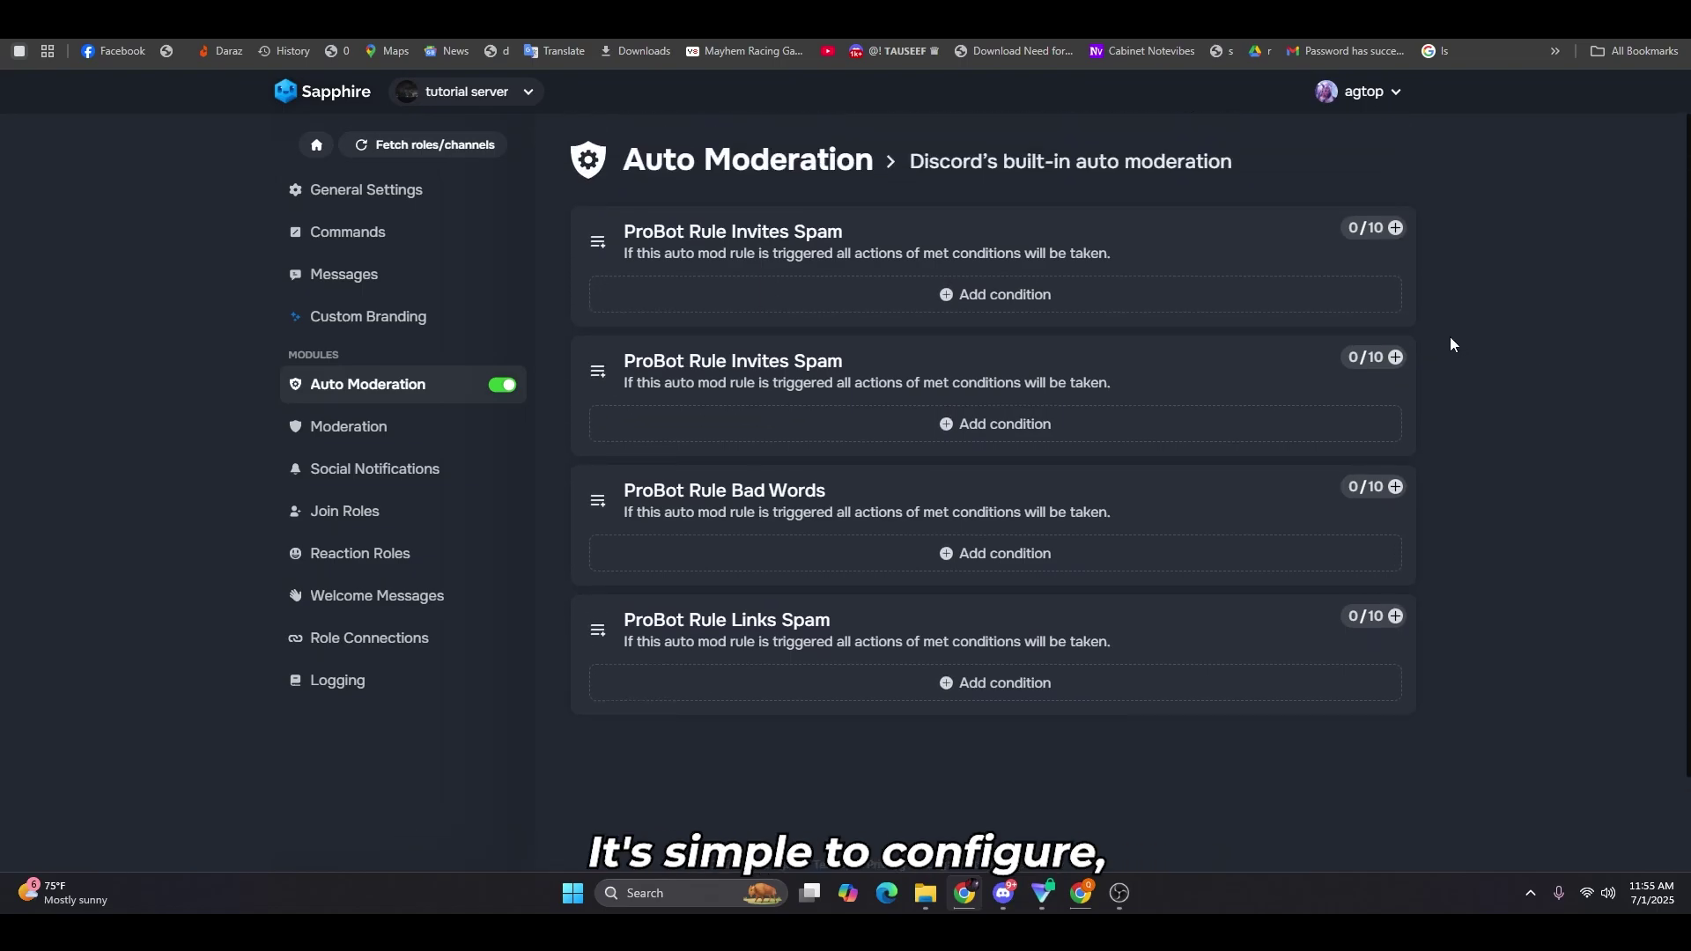
click(1246, 553)
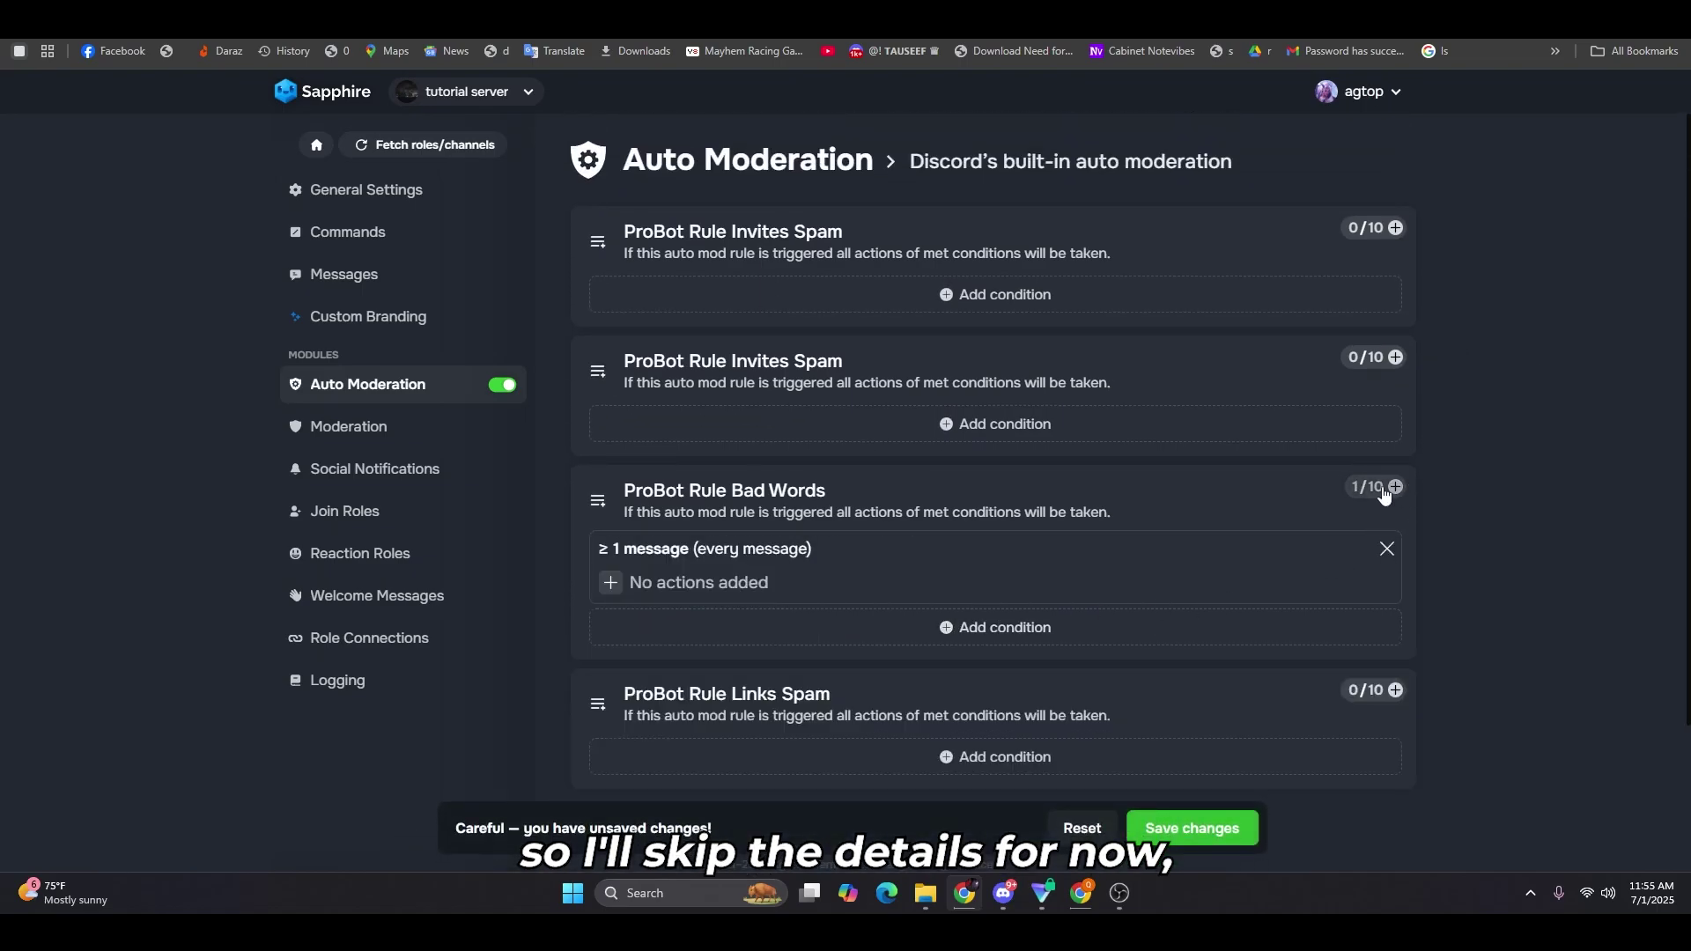
click(1081, 828)
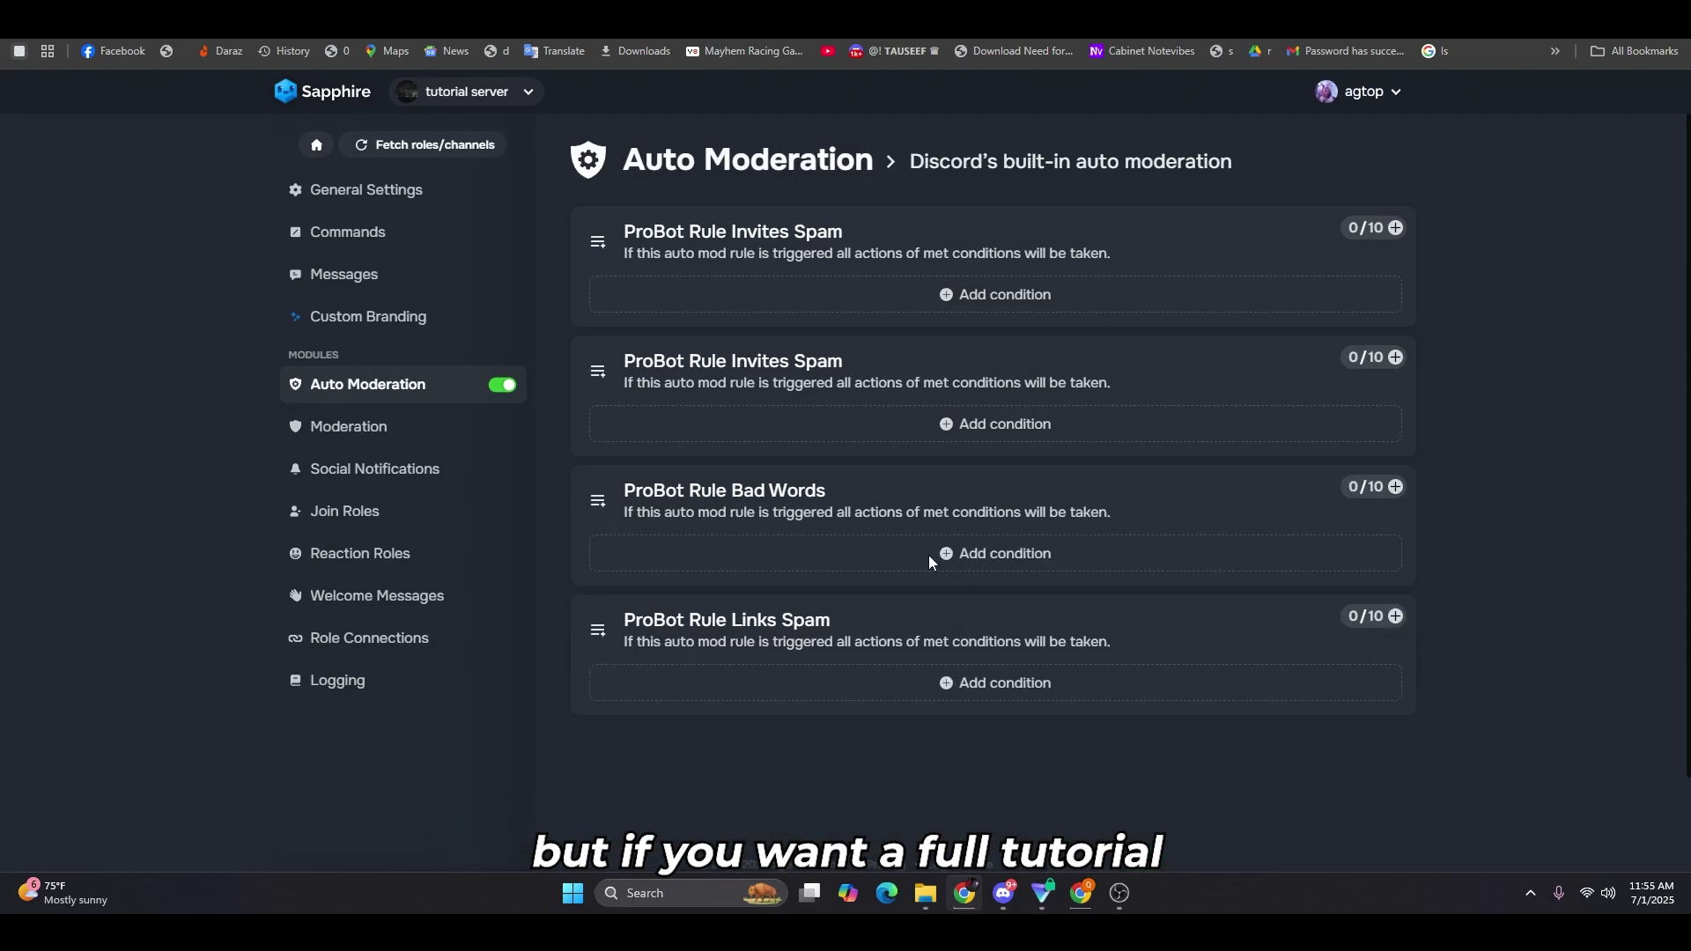
click(755, 162)
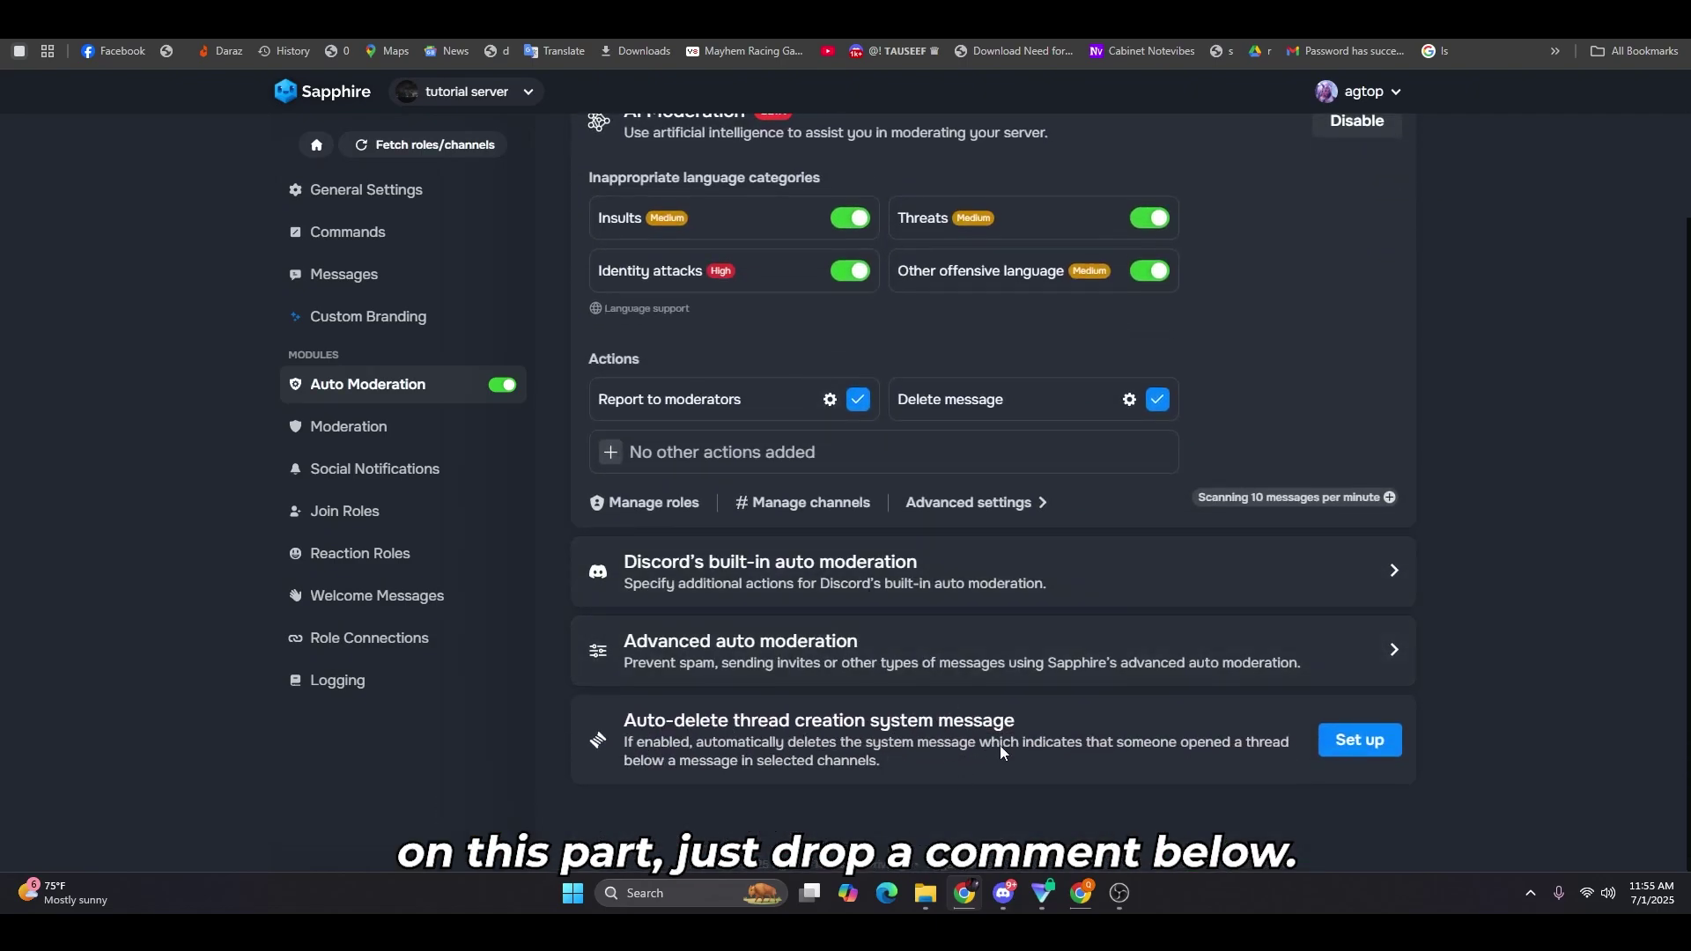
- Review the options offered by the Moderation module, from cases and user reports to appeals and channel locking
click(393, 436)
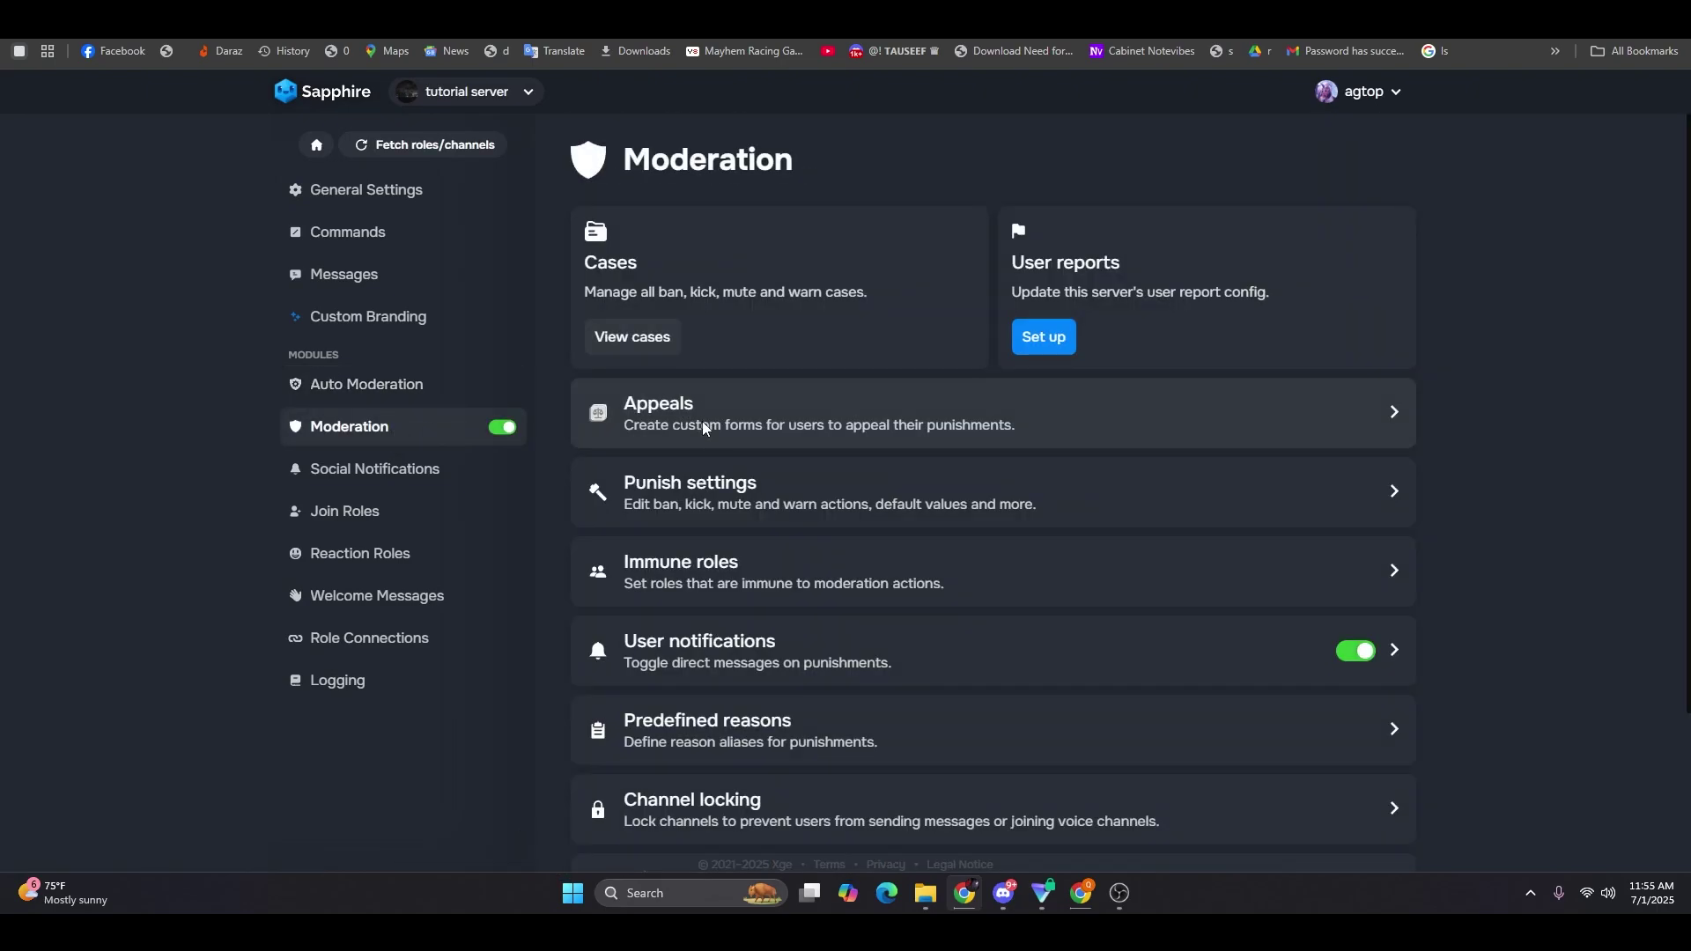
scroll(701, 421, down, 2)
scroll(715, 409, up, 2)
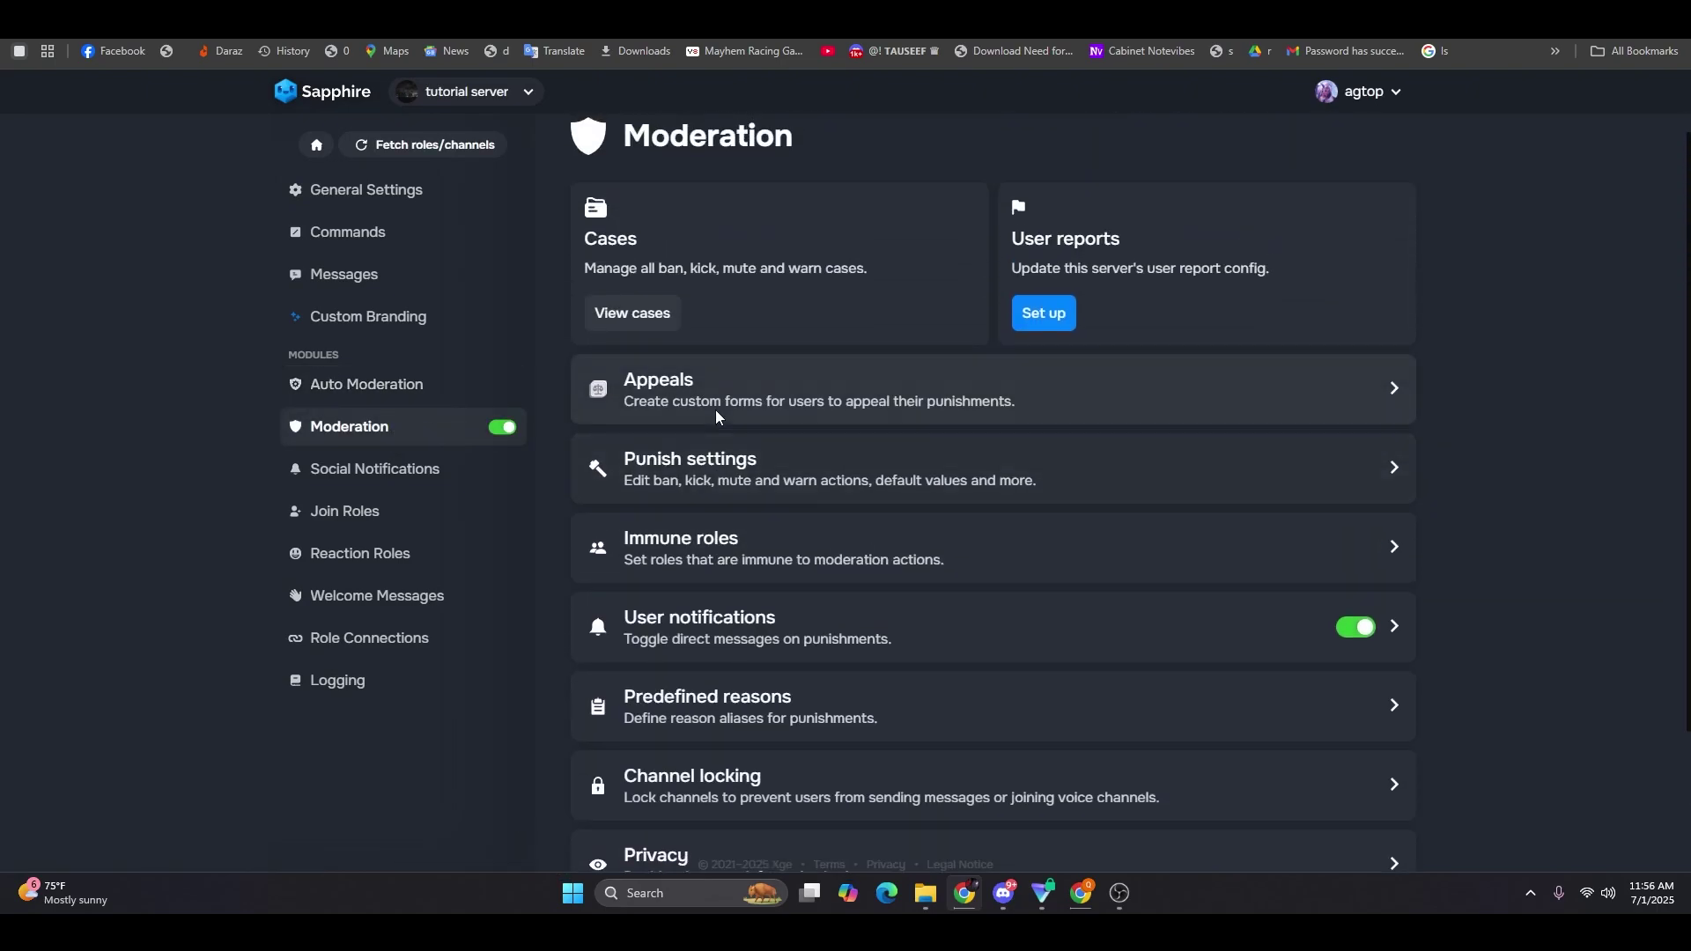
scroll(1468, 449, down, 1)
- Add a YouTube notification using the channel's handle, send it to the chat channel, and save the changes
click(387, 471)
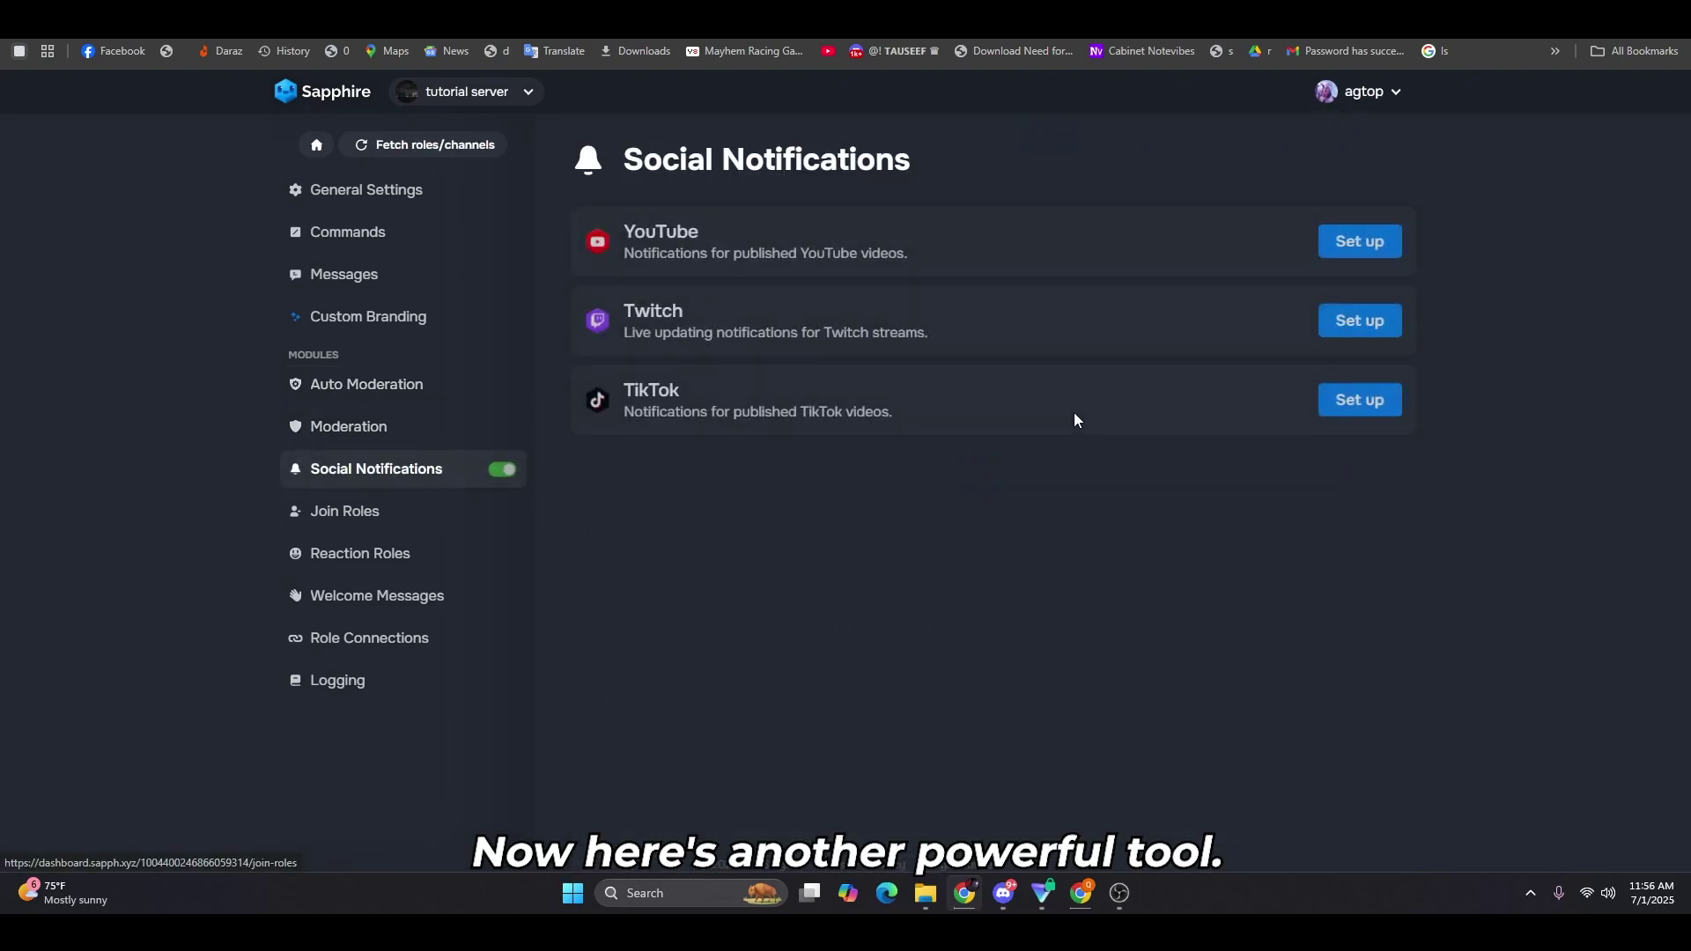
click(1345, 248)
text(@agtop302)
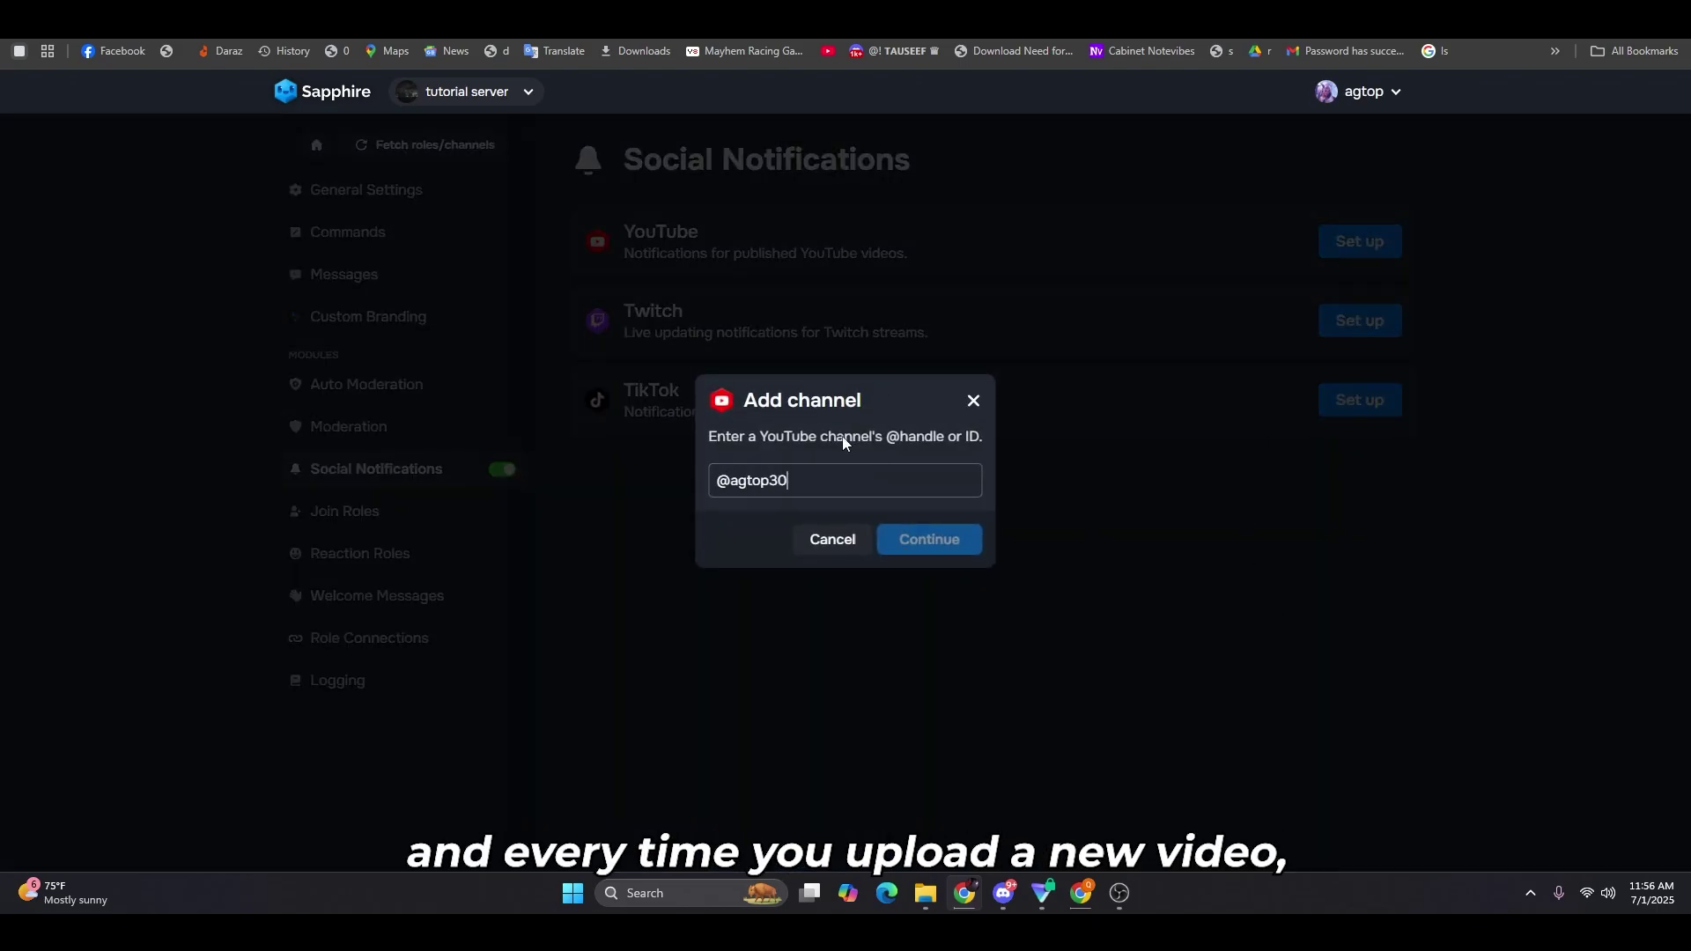
click(924, 539)
scroll(775, 498, down, 3)
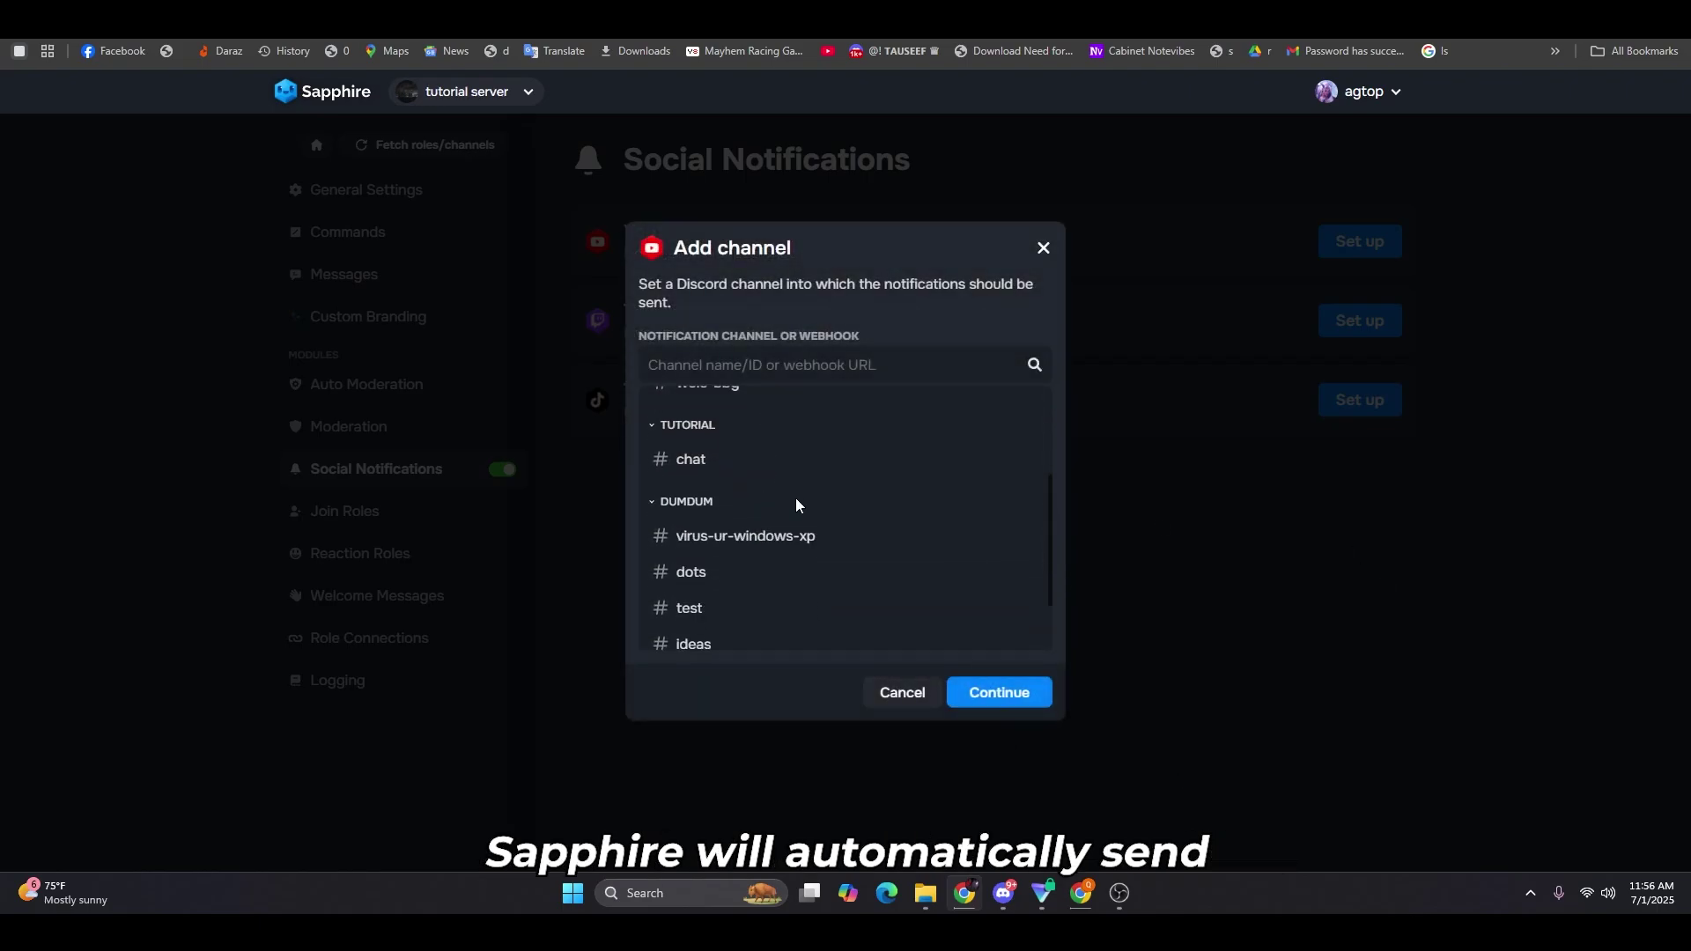
click(755, 466)
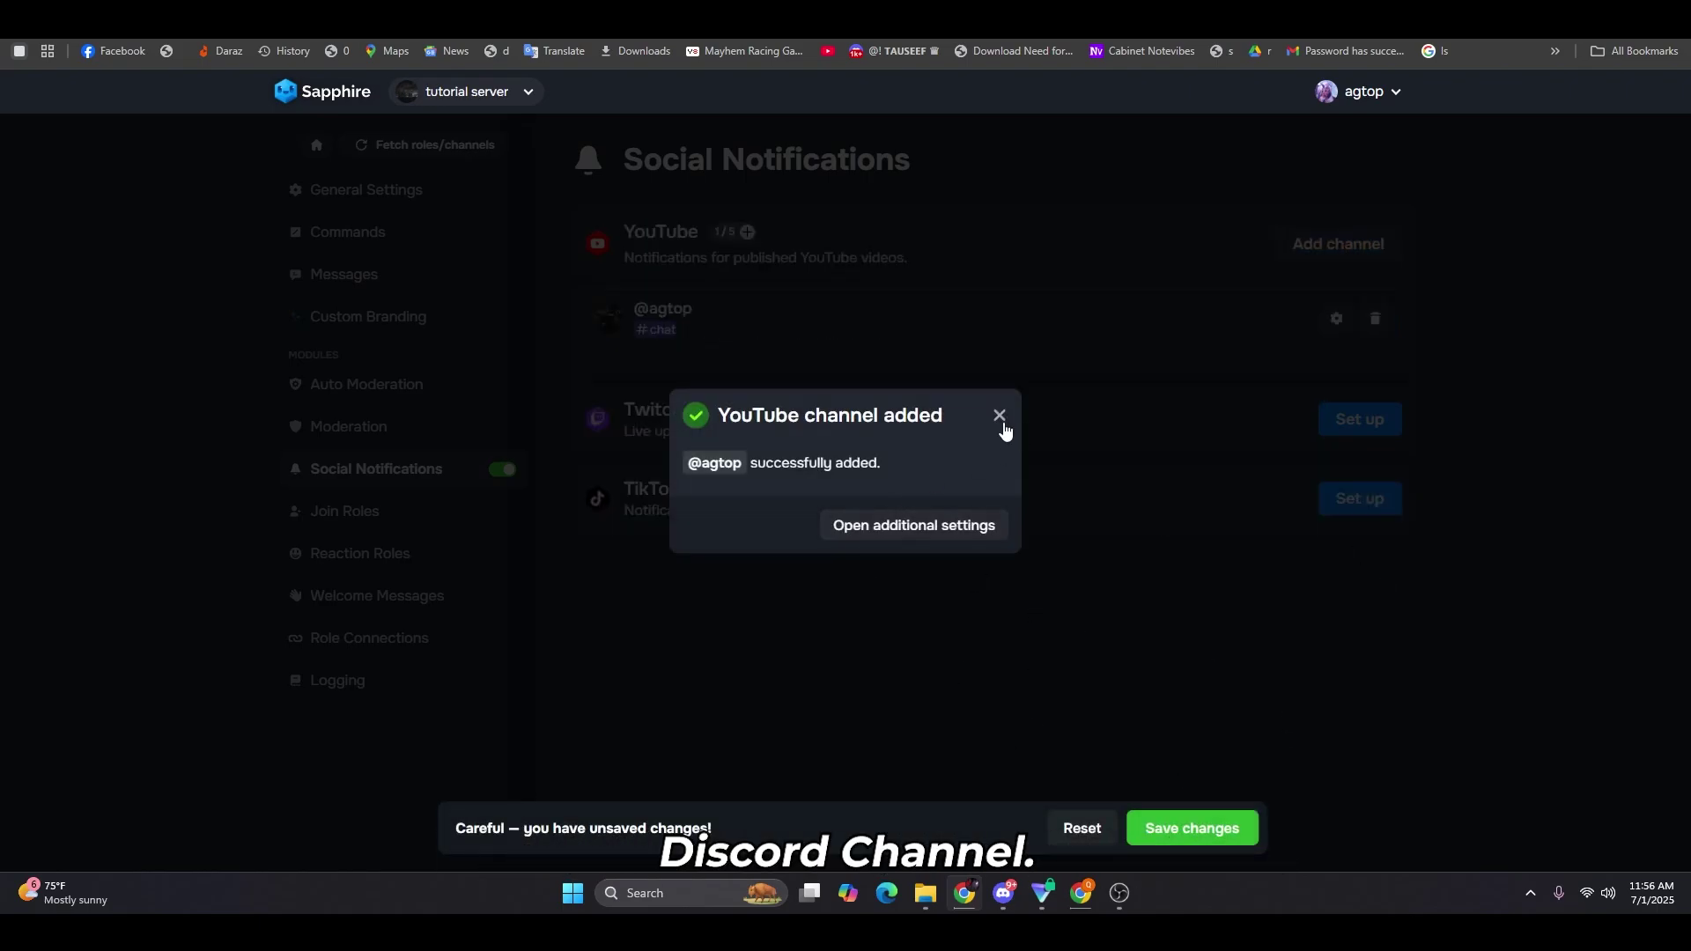
click(1000, 417)
click(1192, 828)
click(747, 232)
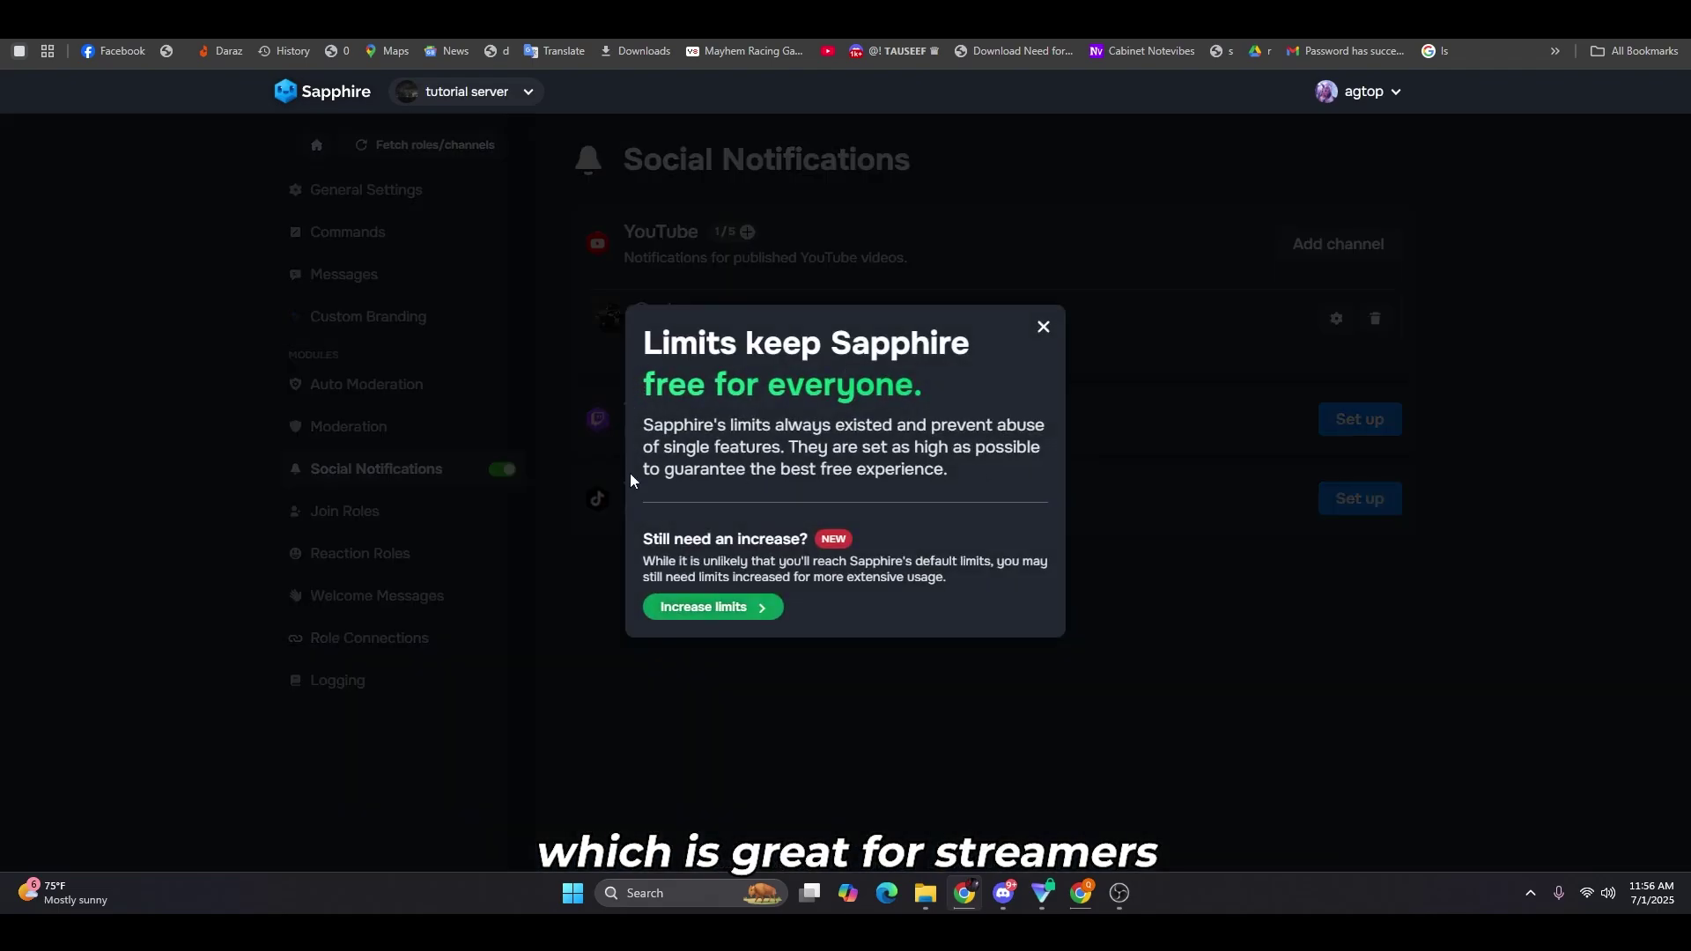
click(1046, 328)
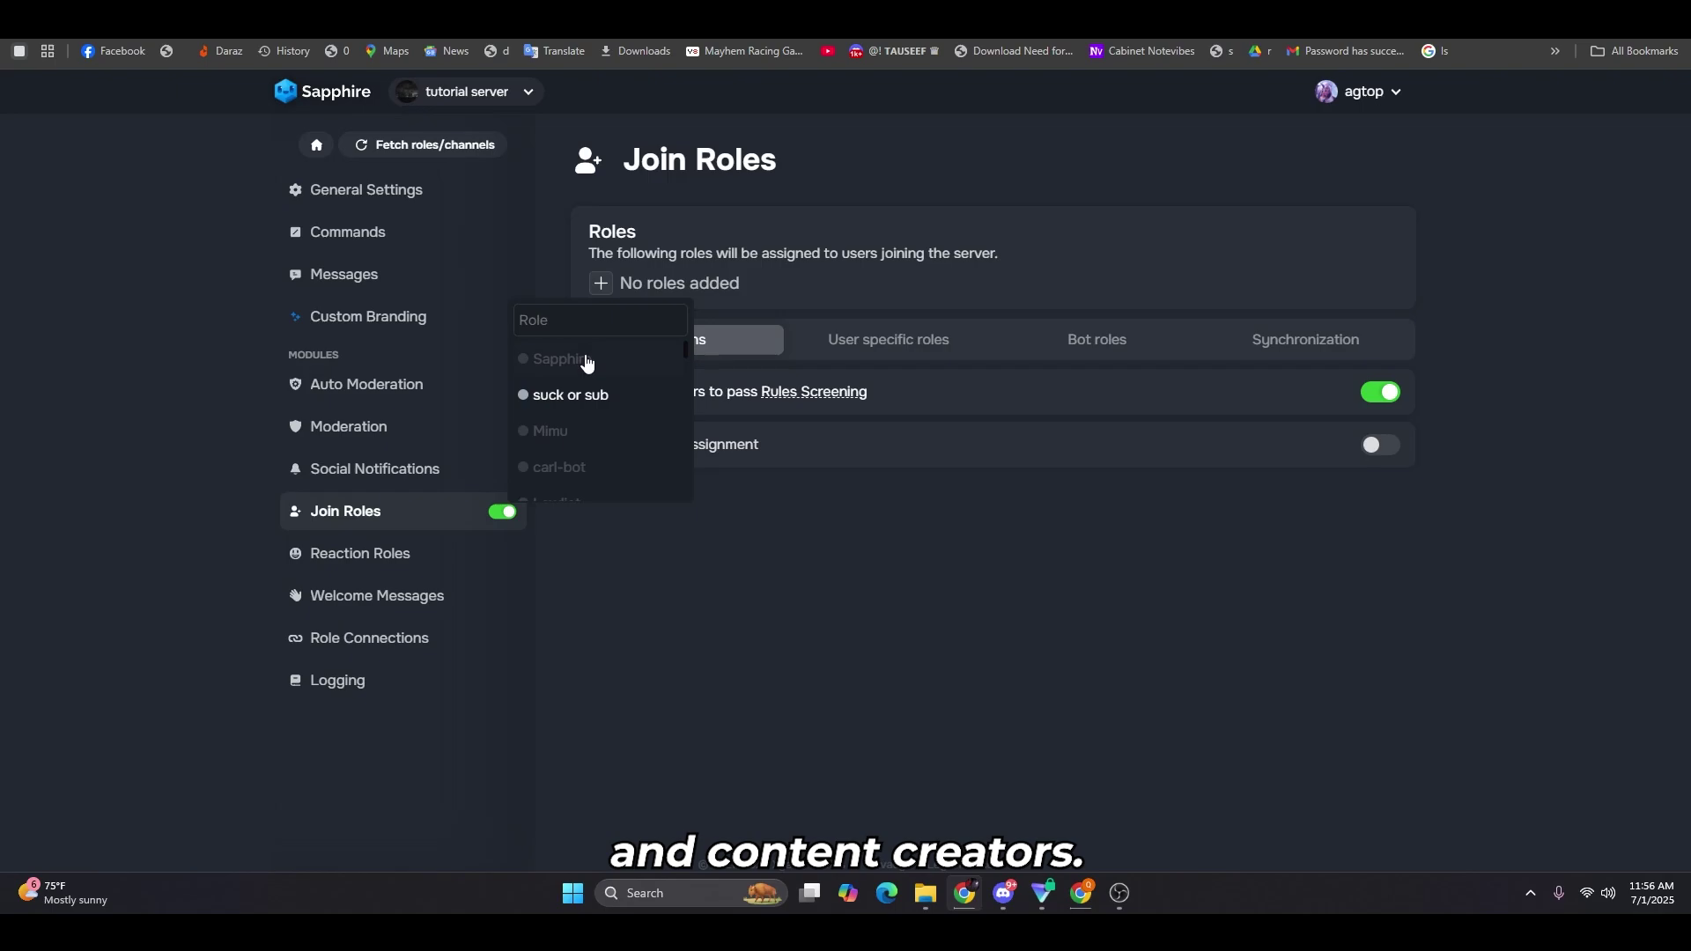
- Save suck or sub as a join role and enable a 30-minute delay for role assignment
click(571, 395)
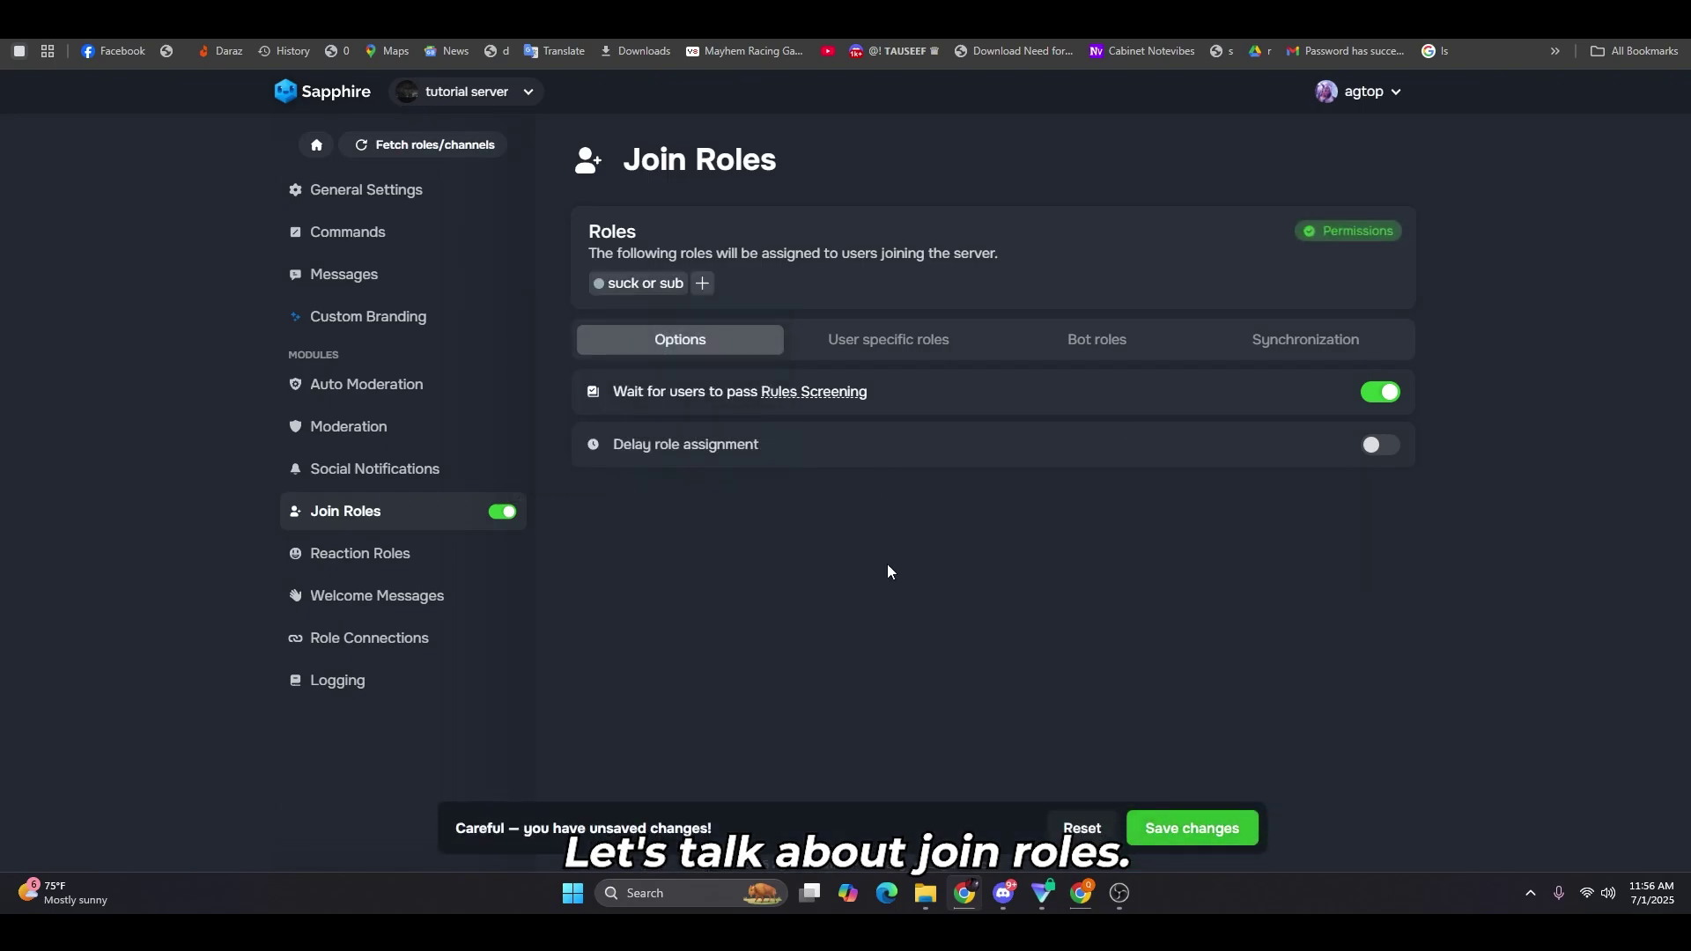
click(1213, 829)
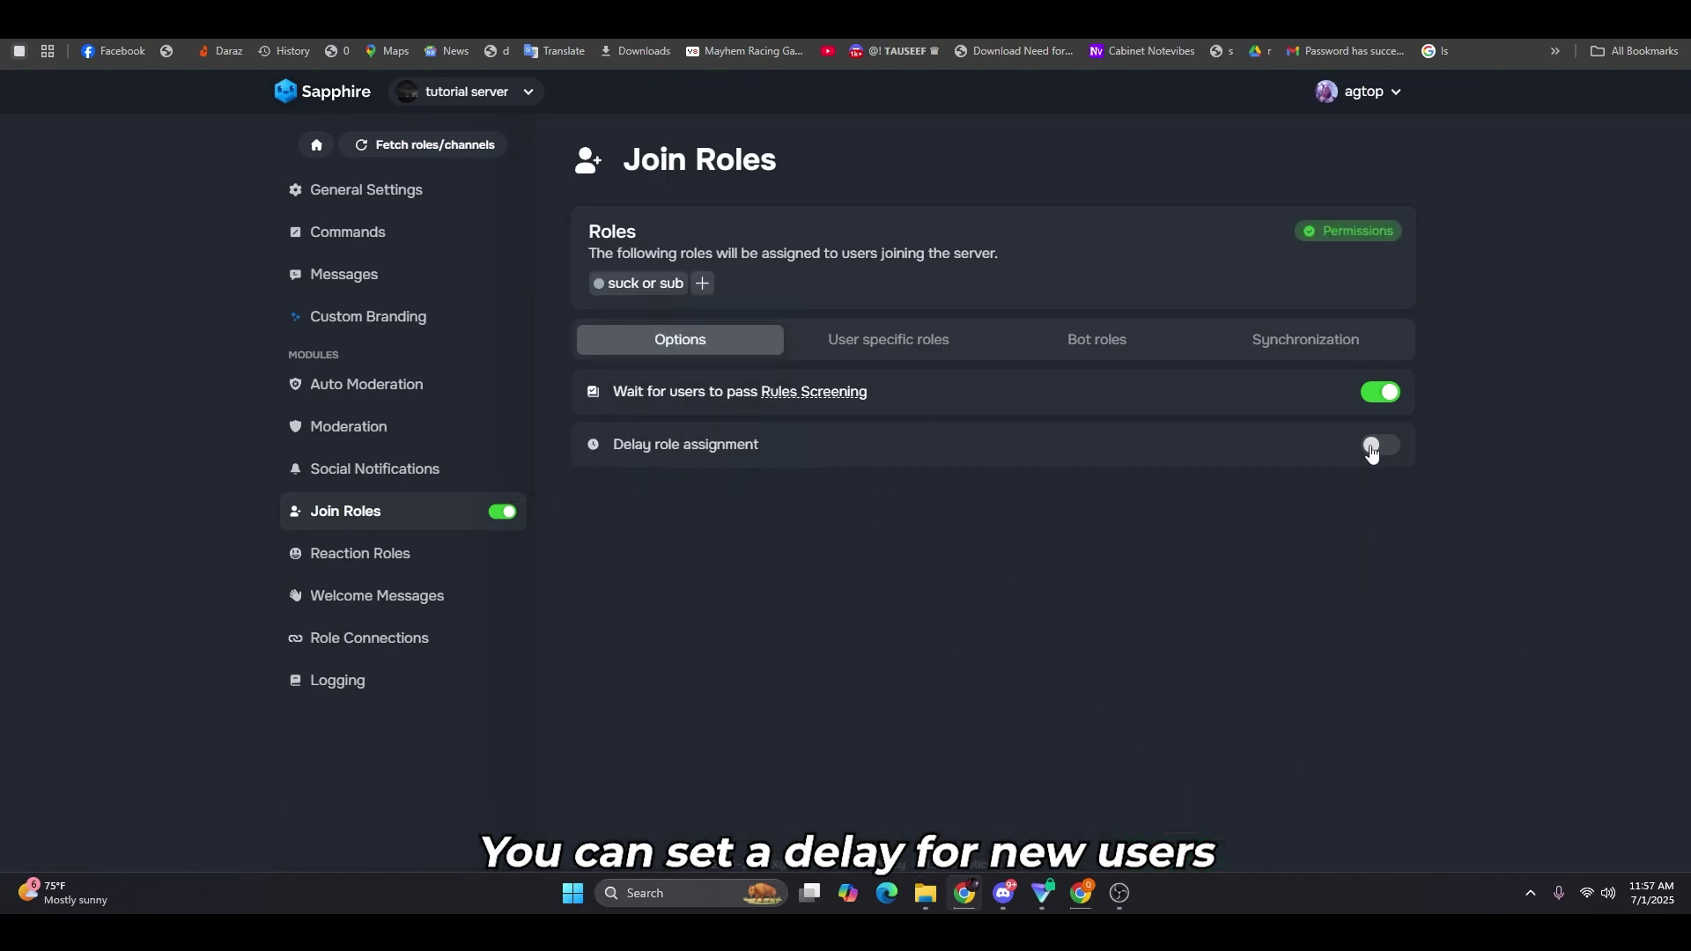
click(1374, 446)
click(731, 480)
click(740, 552)
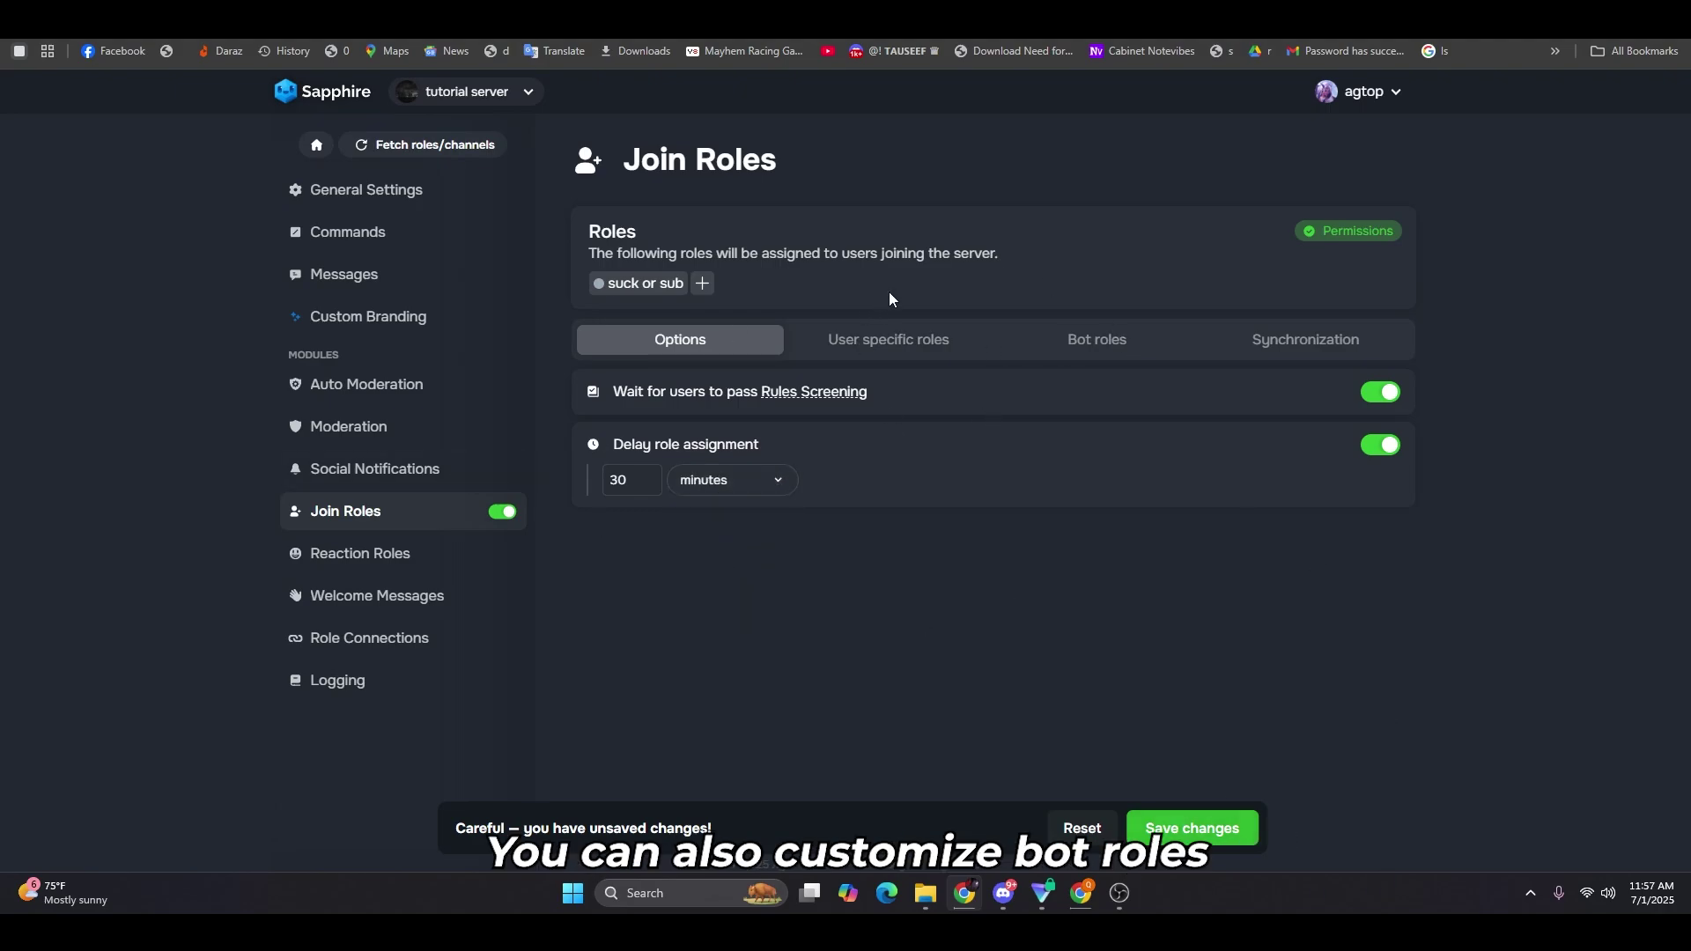
- Enable different join roles for bots and start choosing a bot role
click(842, 336)
click(1110, 351)
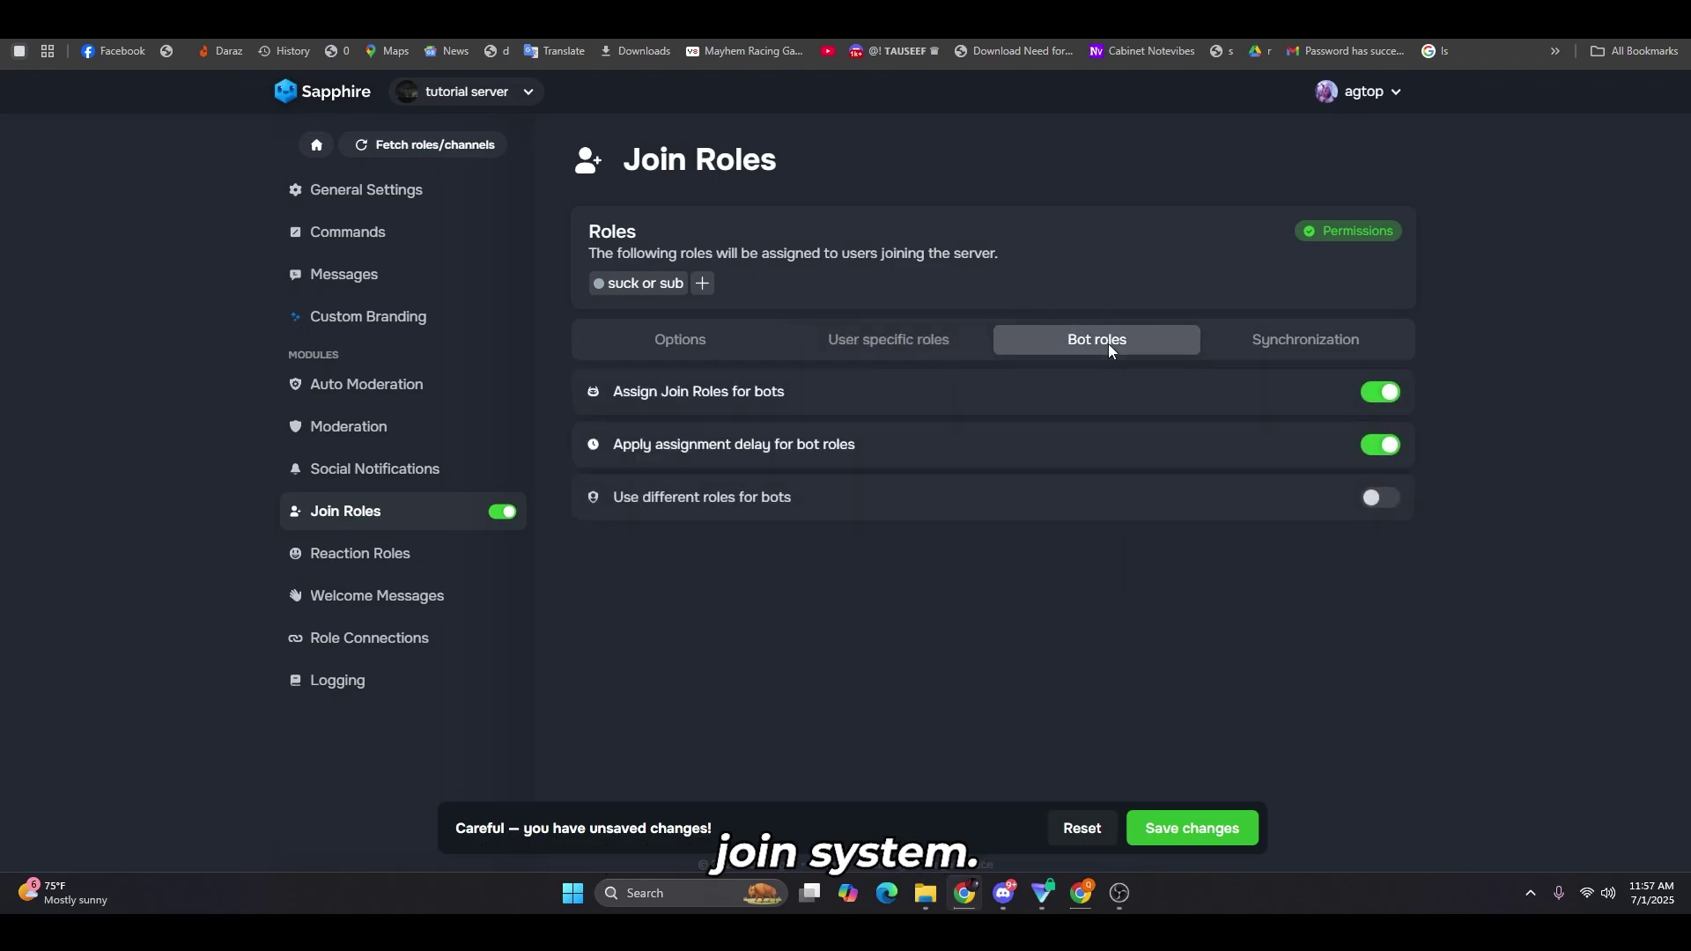
click(1380, 498)
click(600, 525)
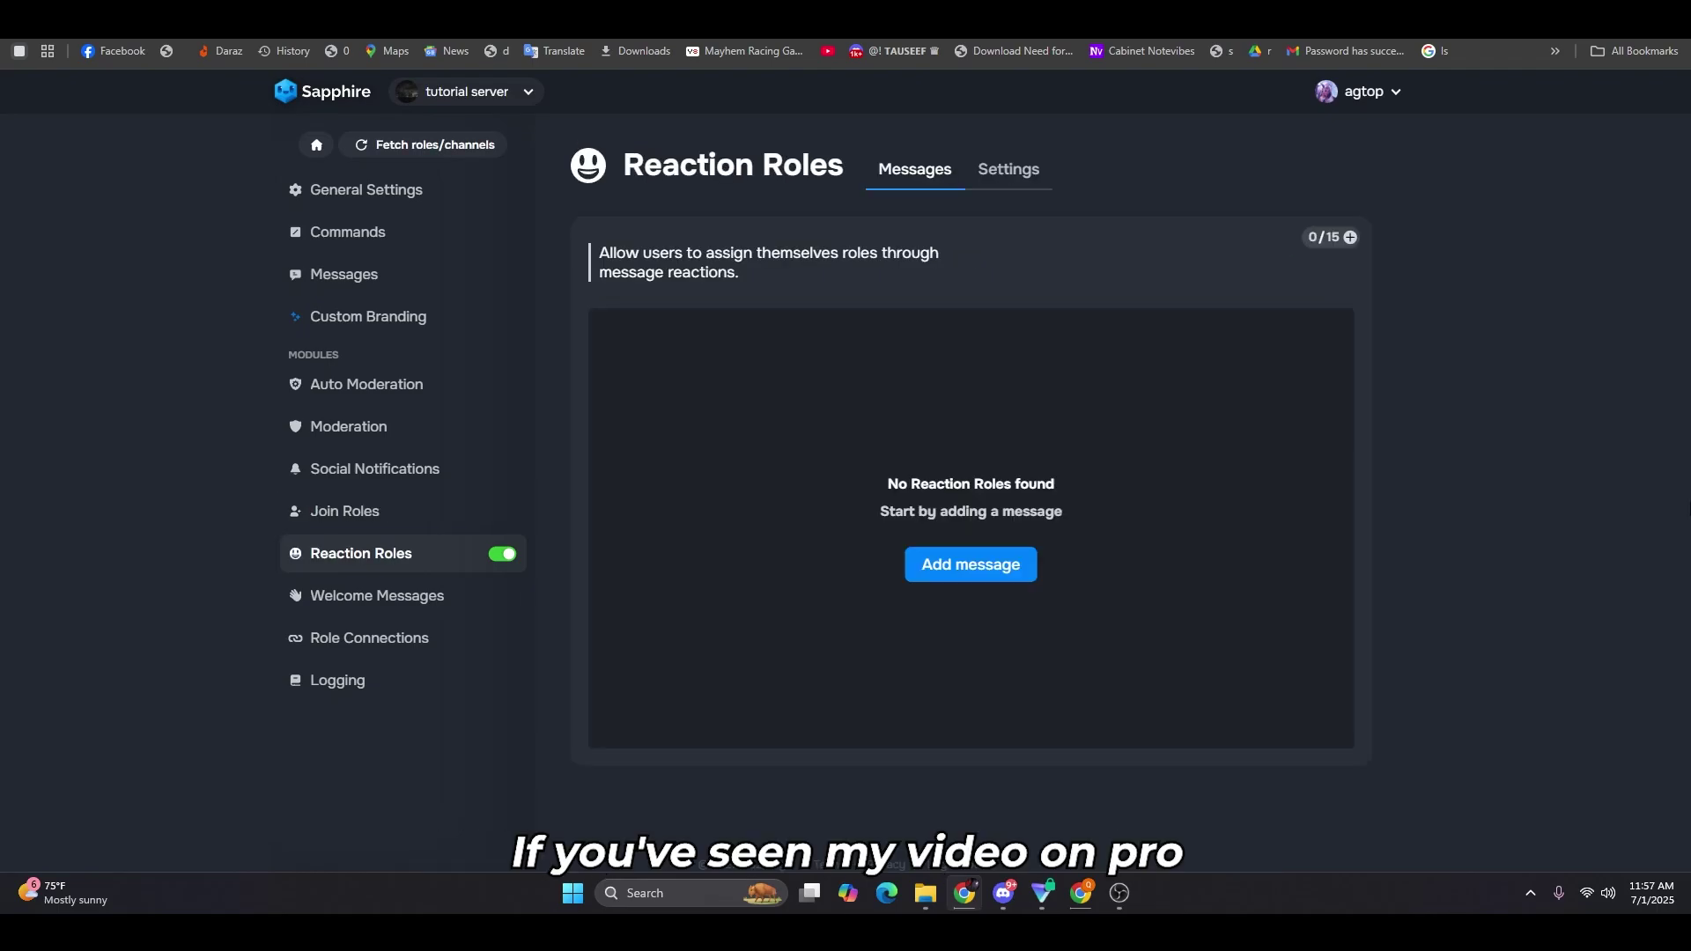
- Start a new reaction roles setup that has Sapphire create a new message
click(974, 564)
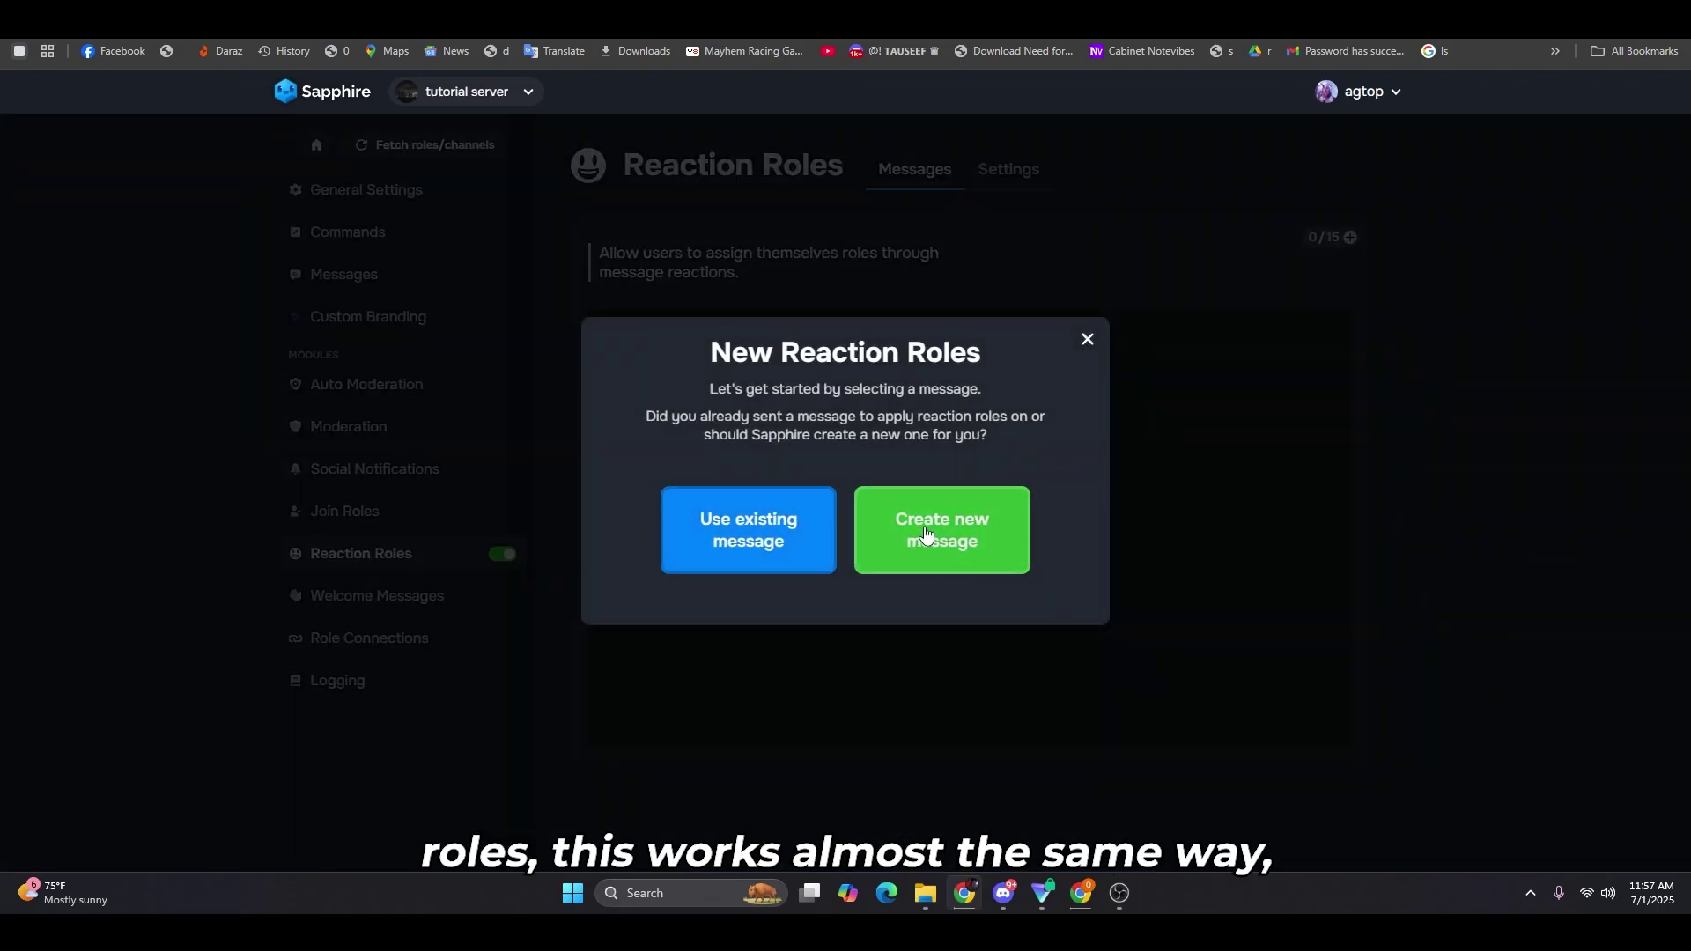
click(942, 532)
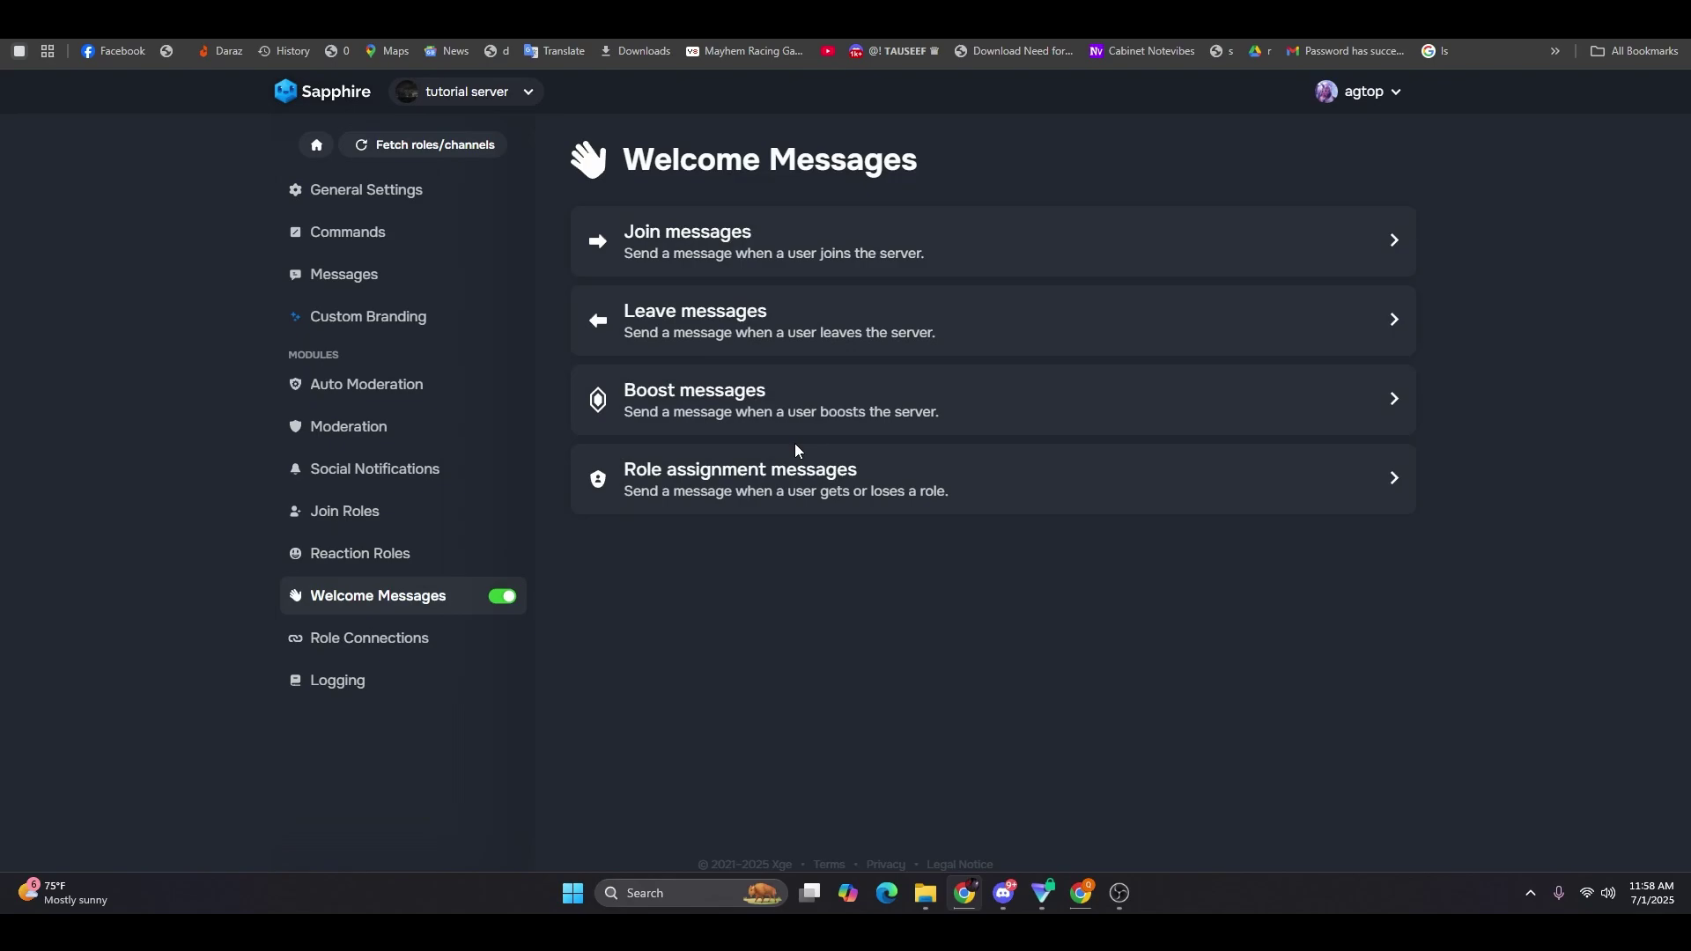
- Open the role assignment messages in the Welcome Messages module
click(787, 497)
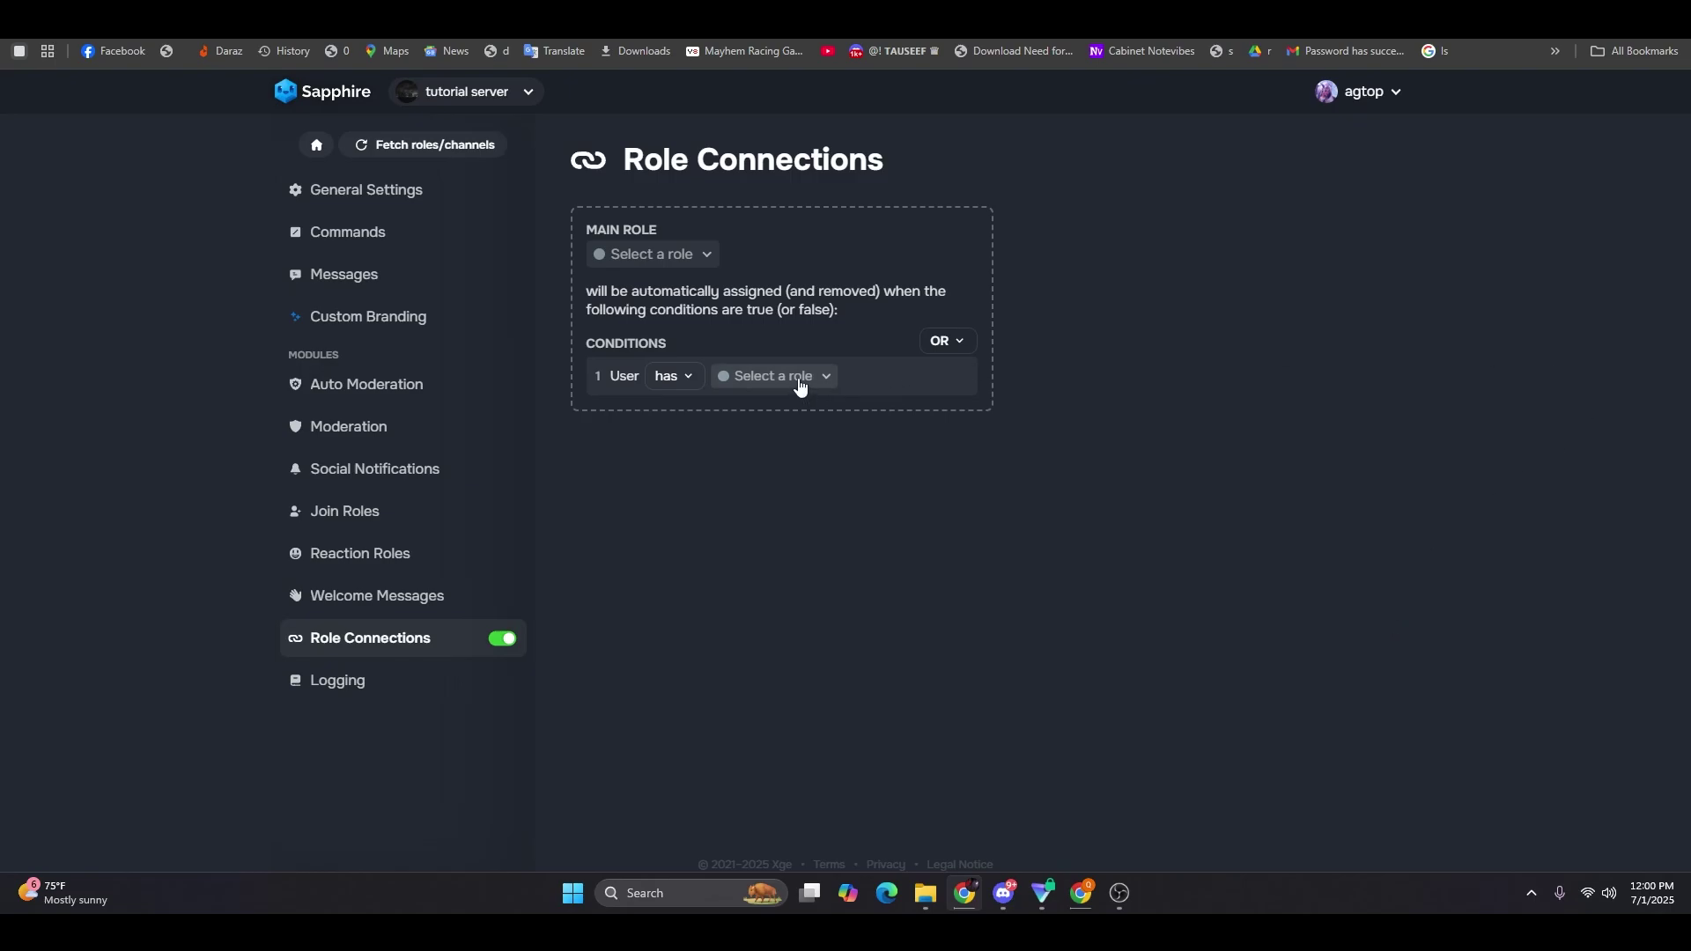
- Choose the logical operator that combines the conditions of the new role connection
click(943, 341)
click(941, 380)
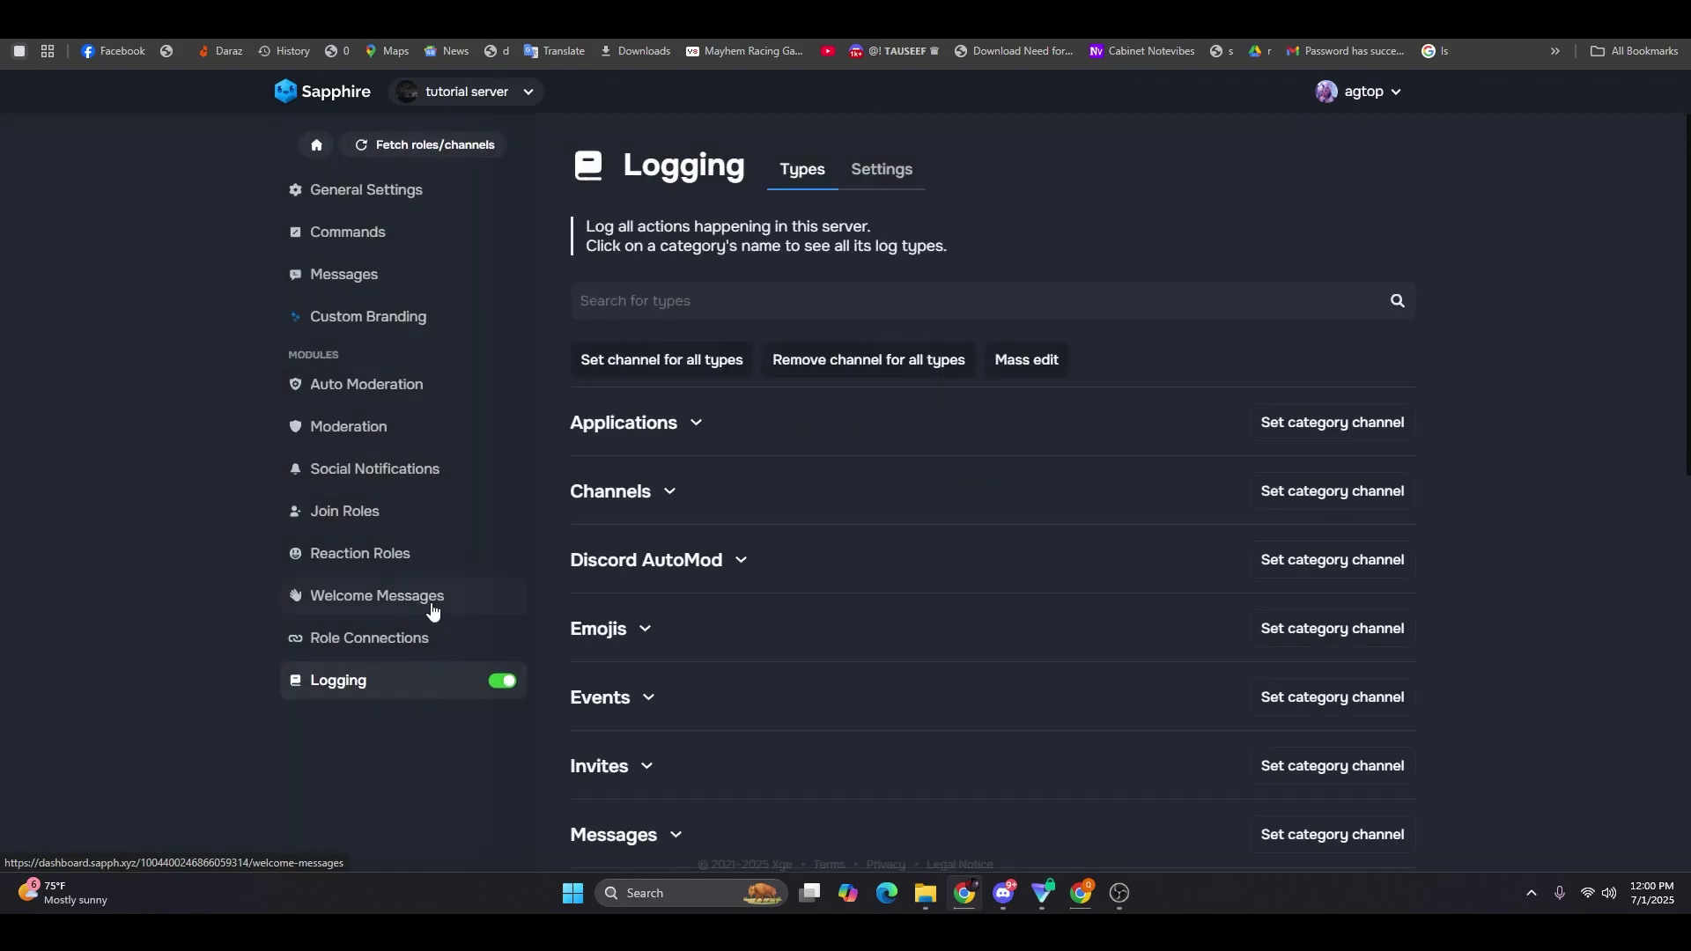
- Look through the Logging module's log categories and start setting a channel for the Applications category
scroll(726, 601, down, 3)
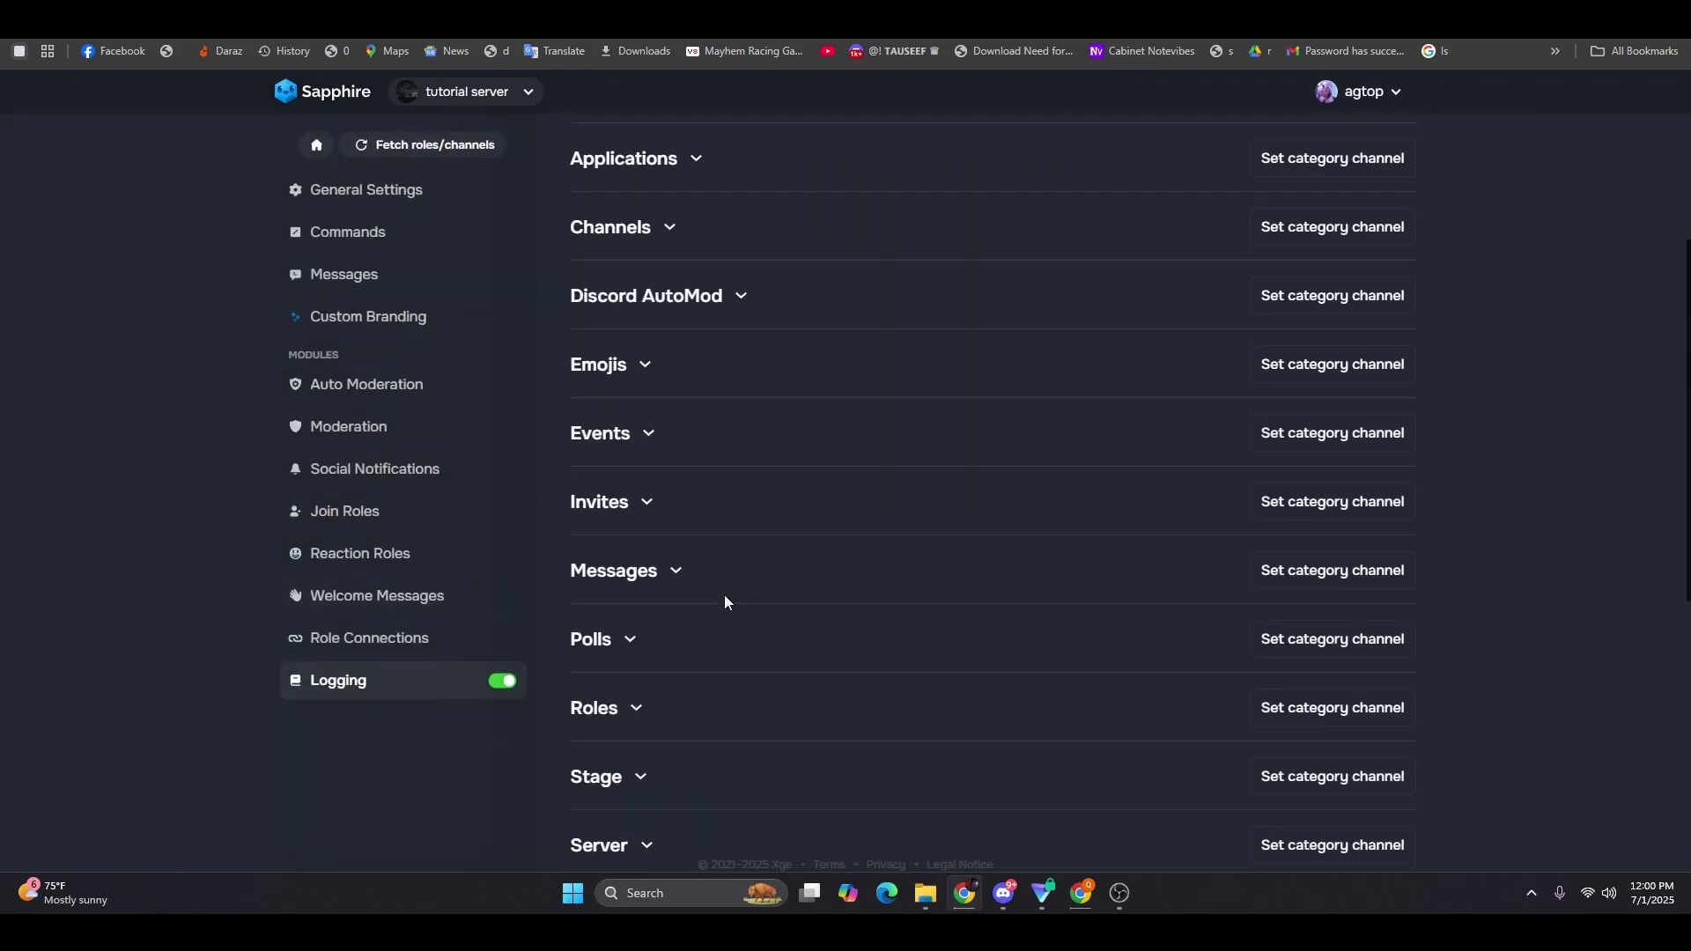
scroll(724, 599, up, 3)
scroll(678, 555, down, 2)
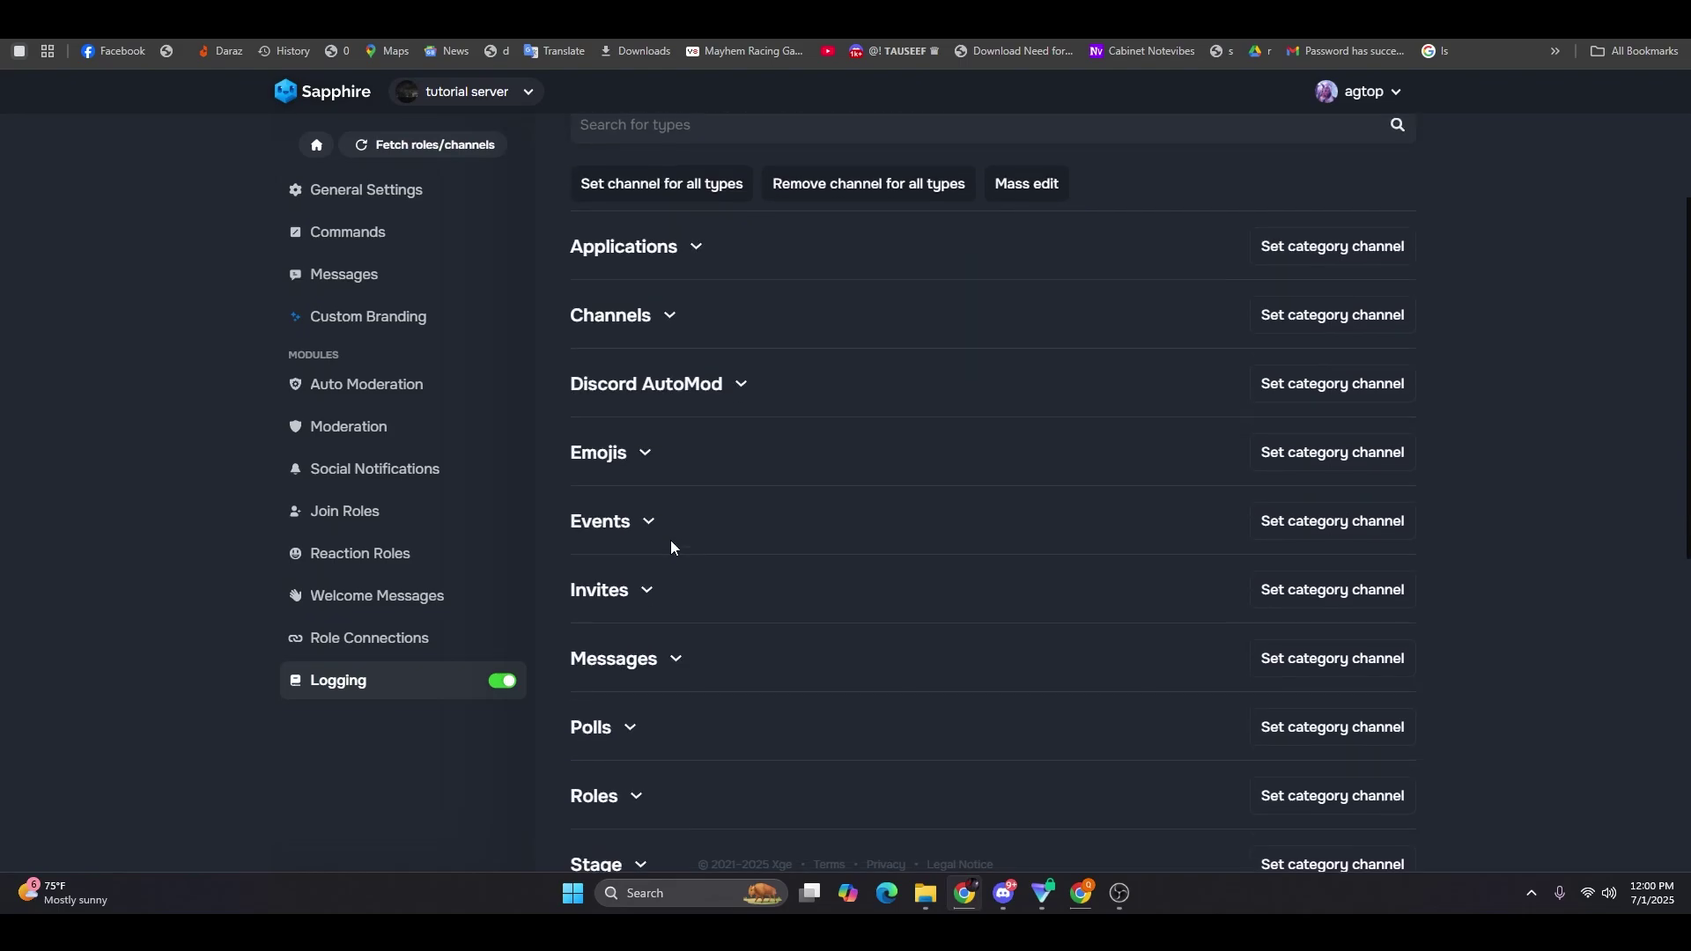
scroll(671, 546, down, 7)
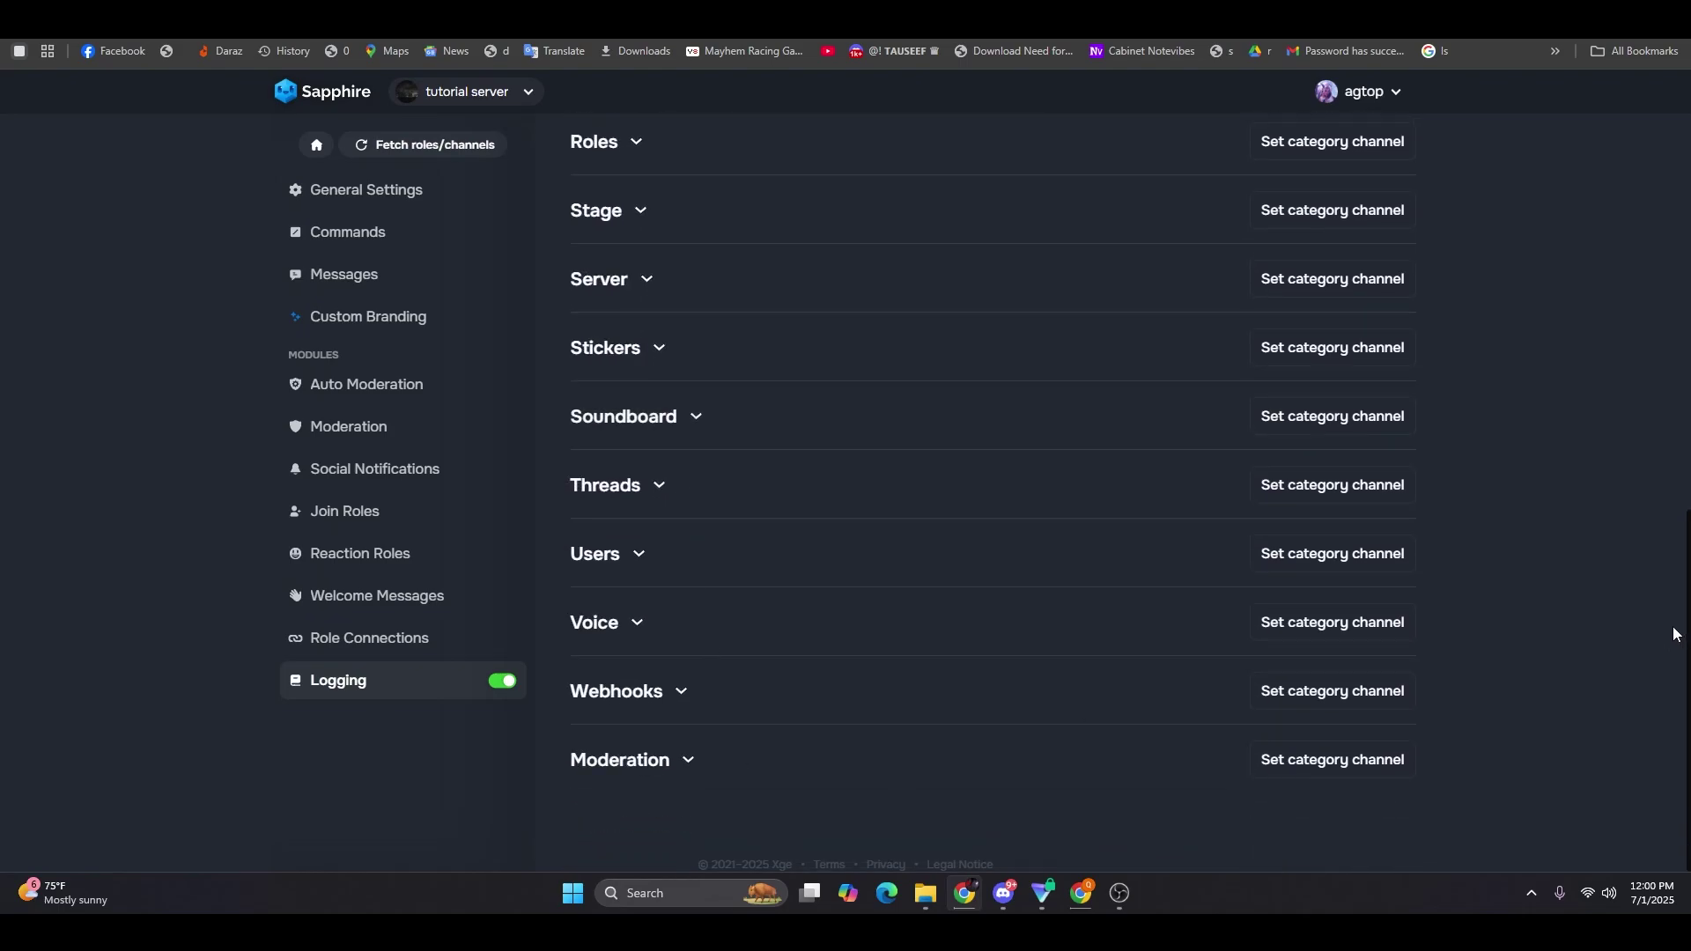
scroll(1260, 584, up, 10)
click(1335, 384)
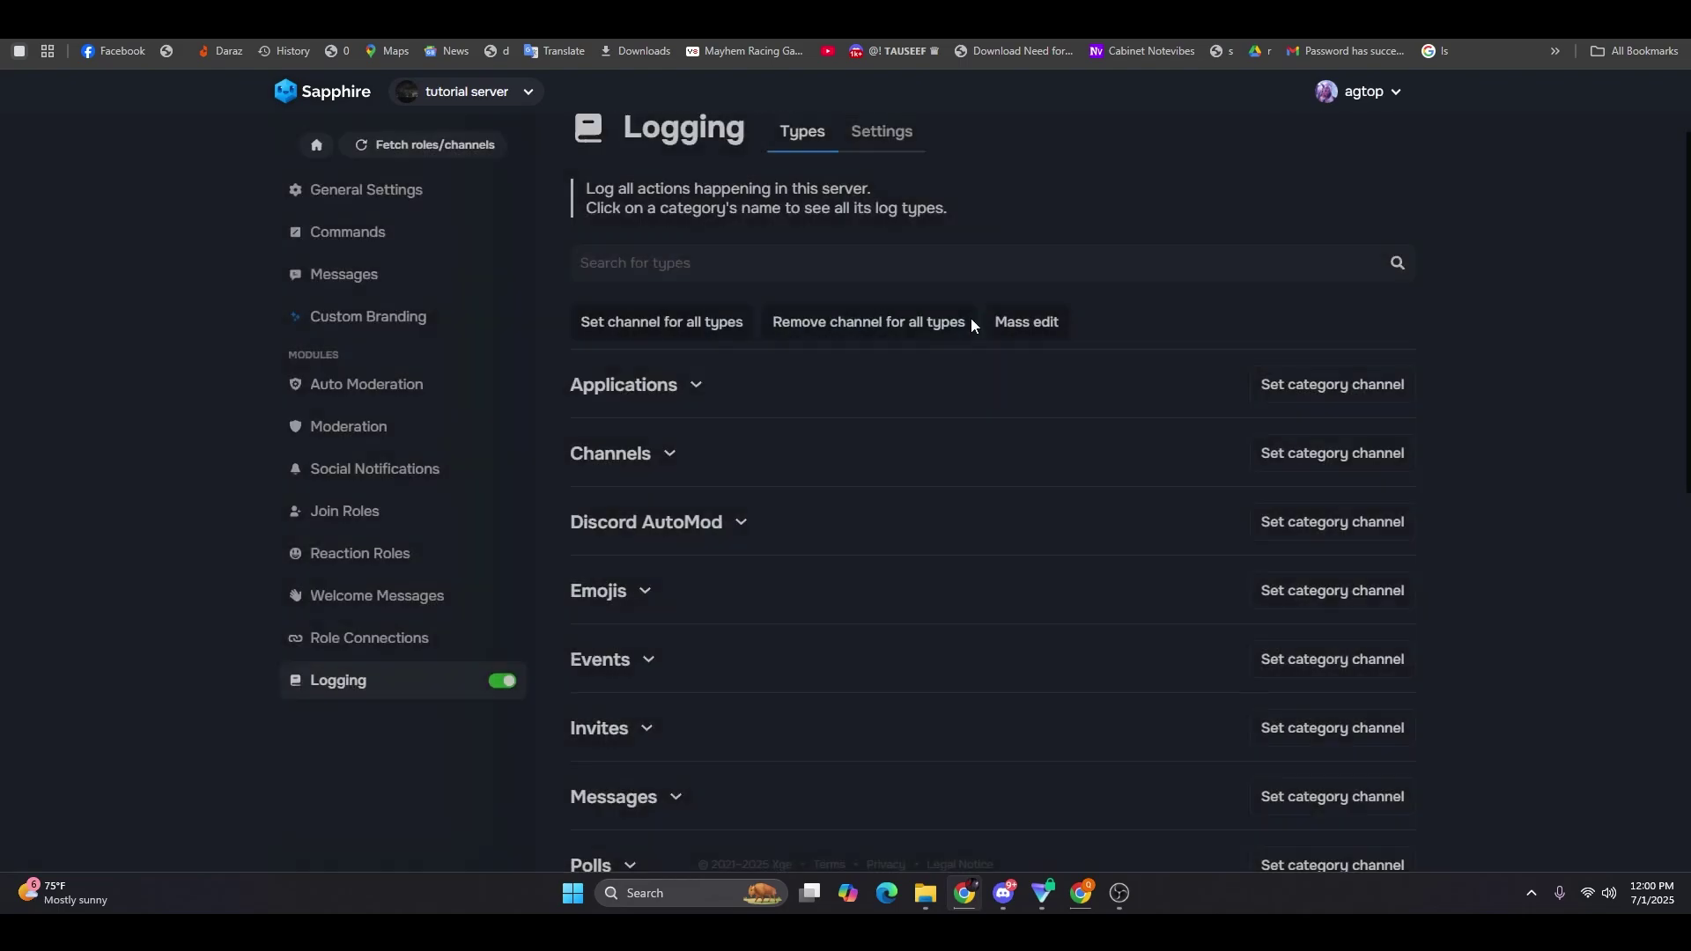